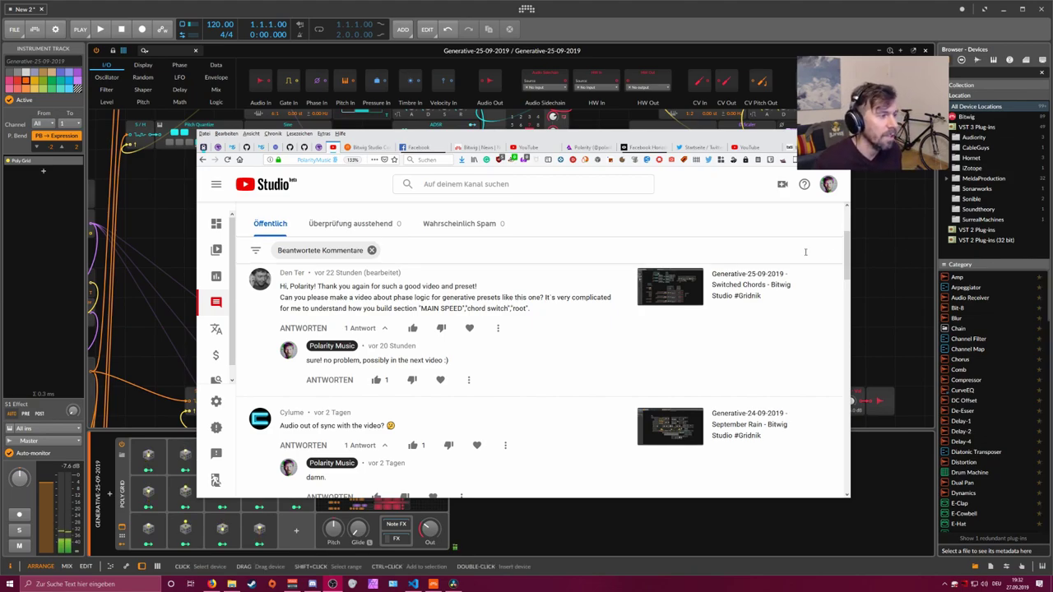
click(180, 238)
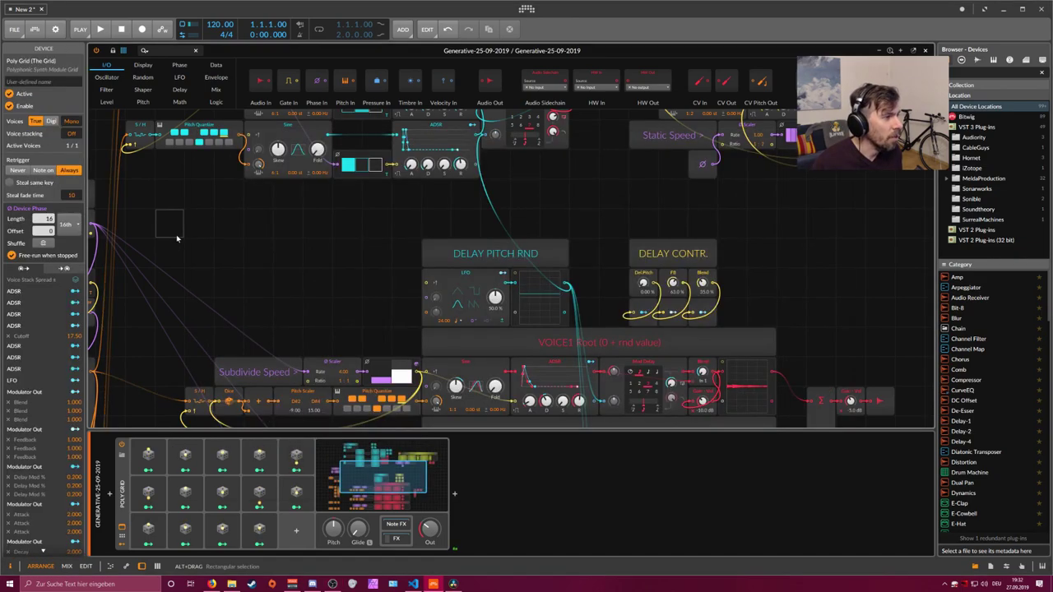
mouse_move(176, 235)
mouse_down()
mouse_move(467, 244)
mouse_move(476, 264)
mouse_up()
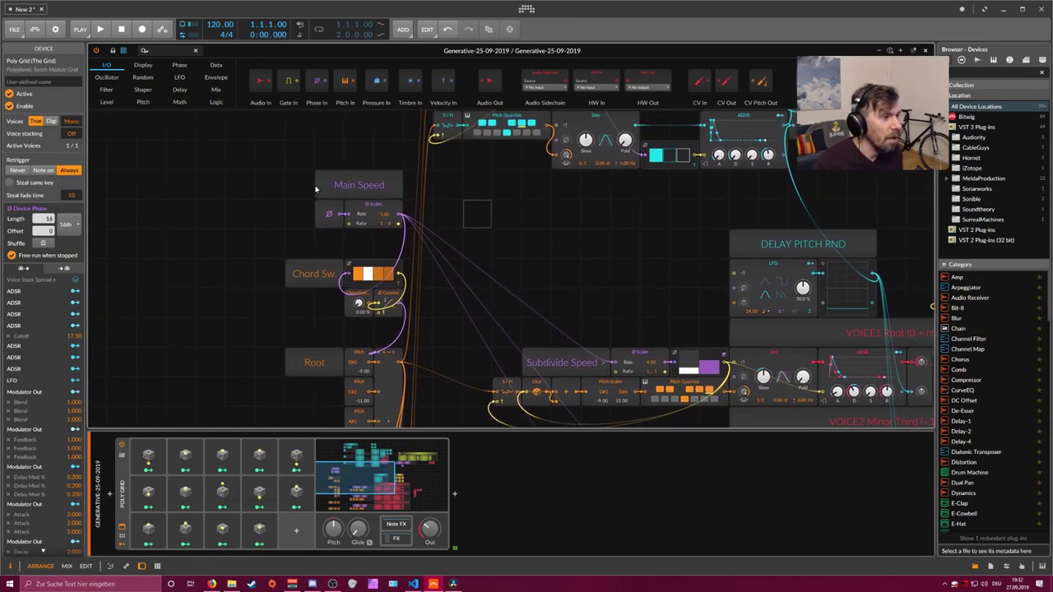
drag(428, 177, 322, 247)
scroll(329, 239, down, 1)
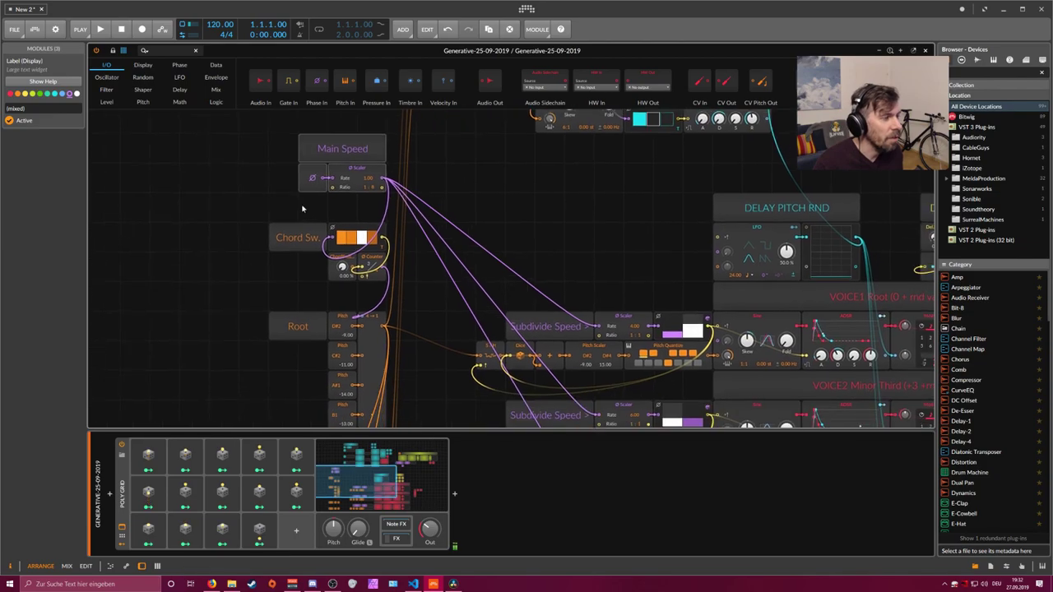
scroll(406, 209, down, 2)
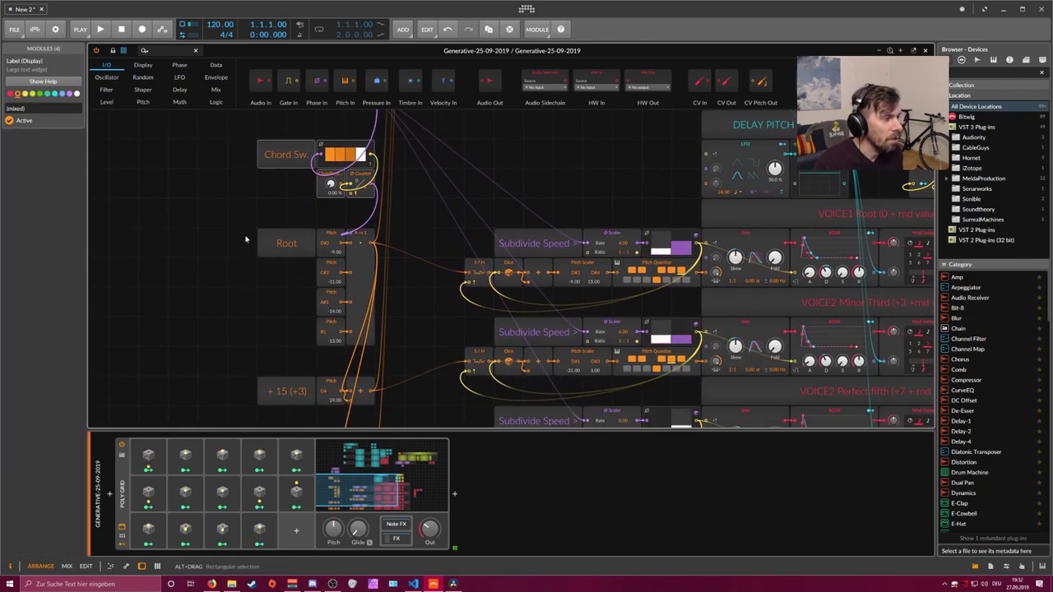
drag(251, 236, 394, 321)
click(262, 359)
scroll(247, 361, down, 1)
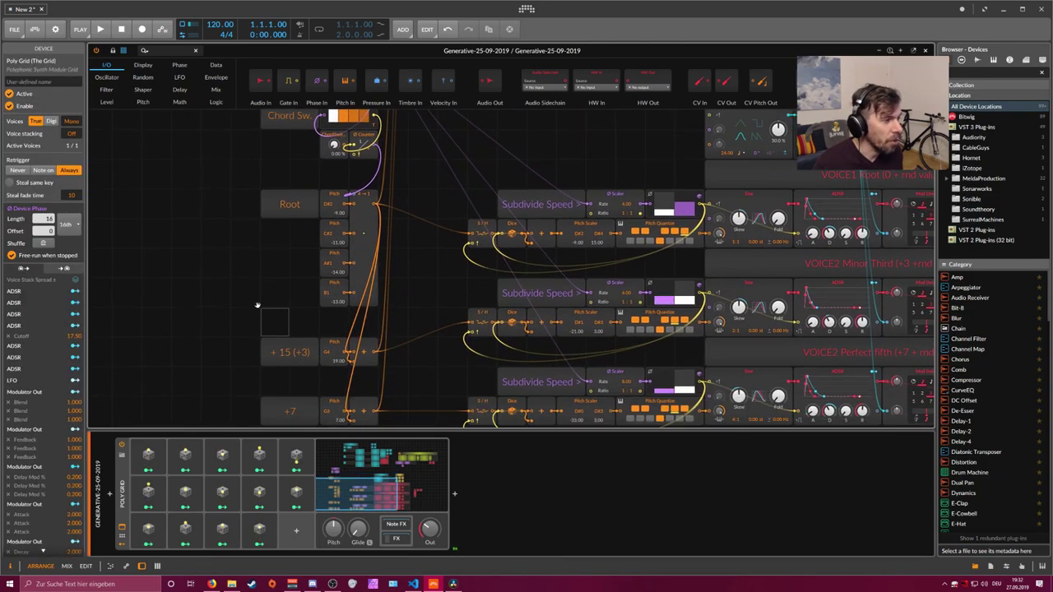
scroll(258, 301, down, 1)
drag(234, 283, 379, 389)
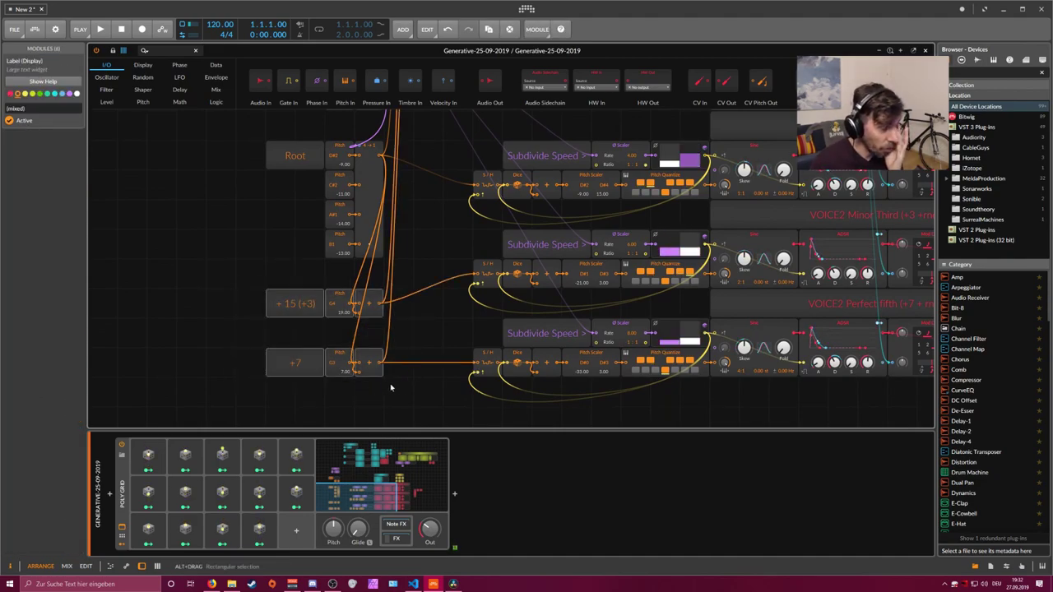
drag(417, 334, 354, 376)
scroll(354, 376, up, 1)
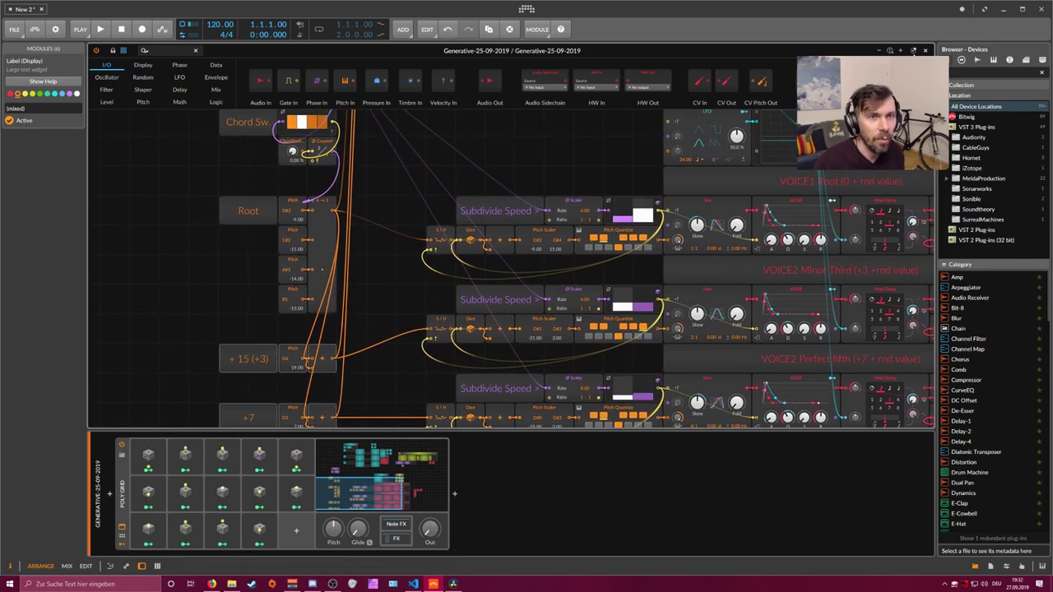
Step: Close the patch editor and load a Poly Grid onto a new instrument track
key(Escape)
click(139, 93)
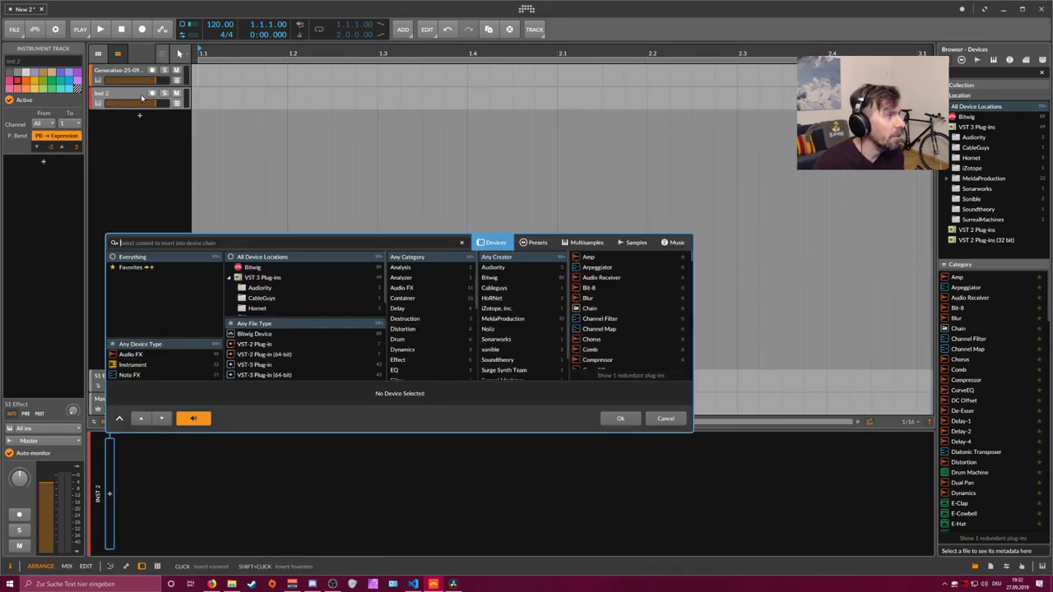
text(poly)
key(Down)
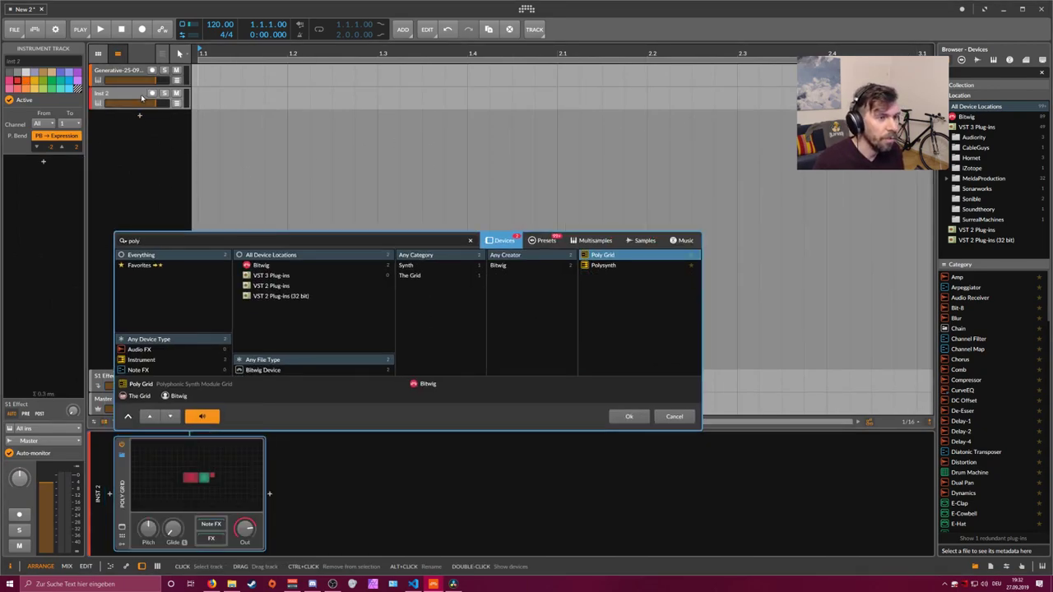
key(Return)
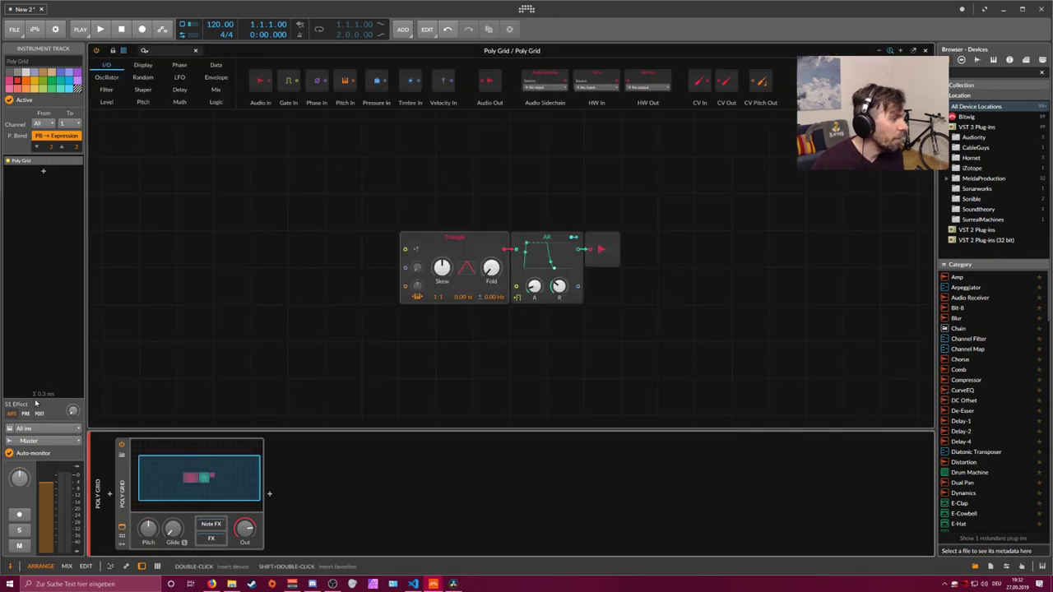
mouse_move(170, 338)
mouse_down()
mouse_move(264, 305)
mouse_move(313, 328)
mouse_up()
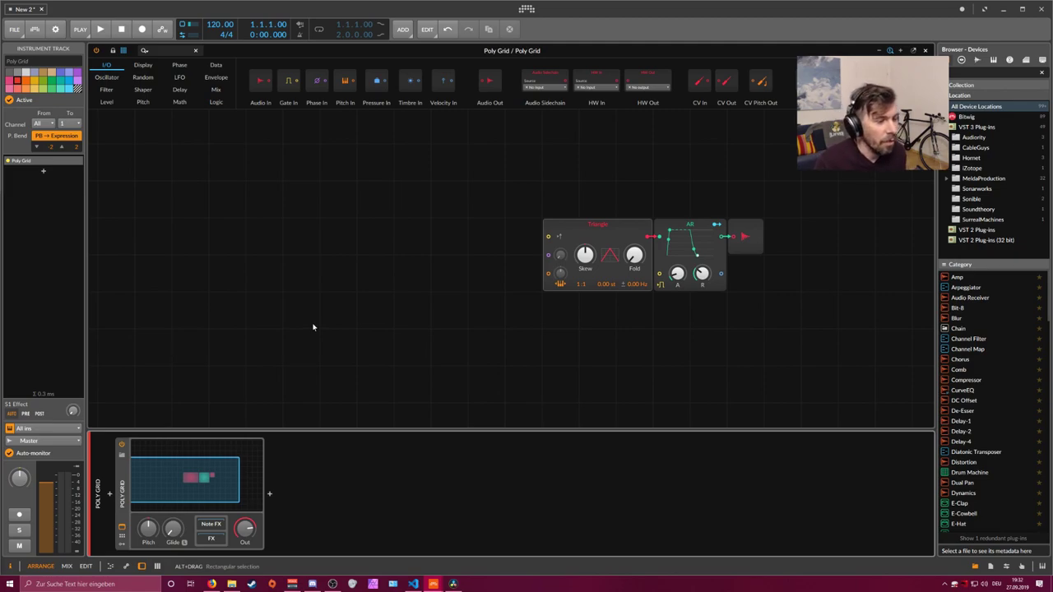
Step: Switch the Poly Grid voices to polyphonic, then set them back to Mono
click(312, 328)
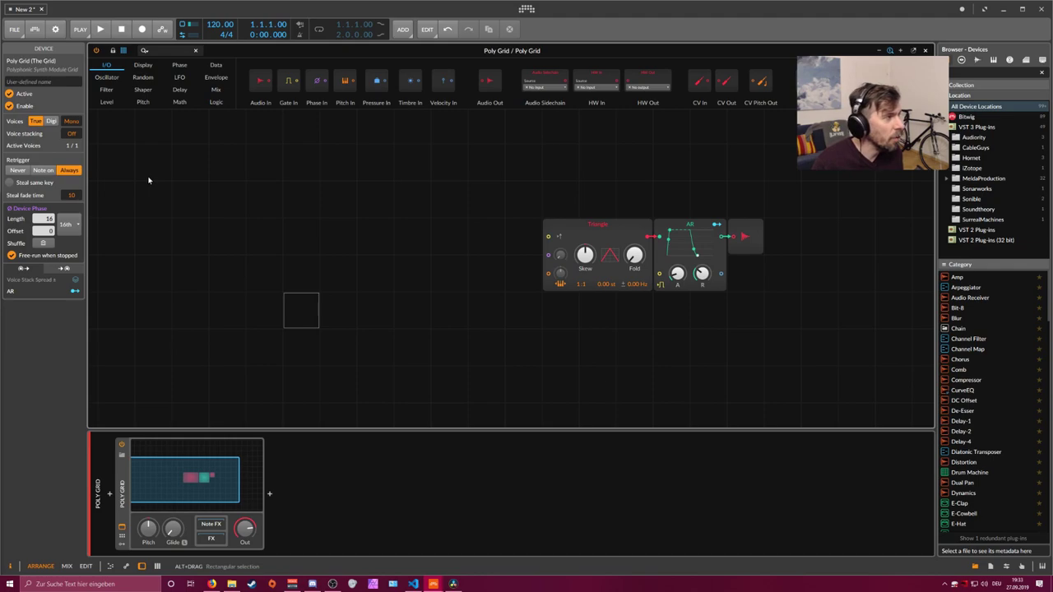
click(72, 121)
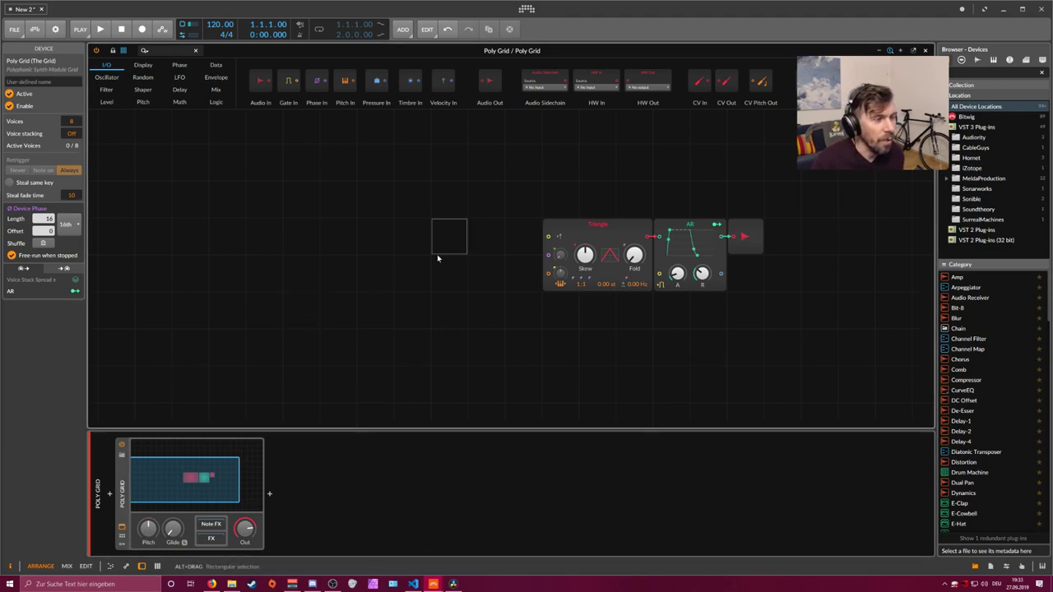
drag(436, 254, 426, 265)
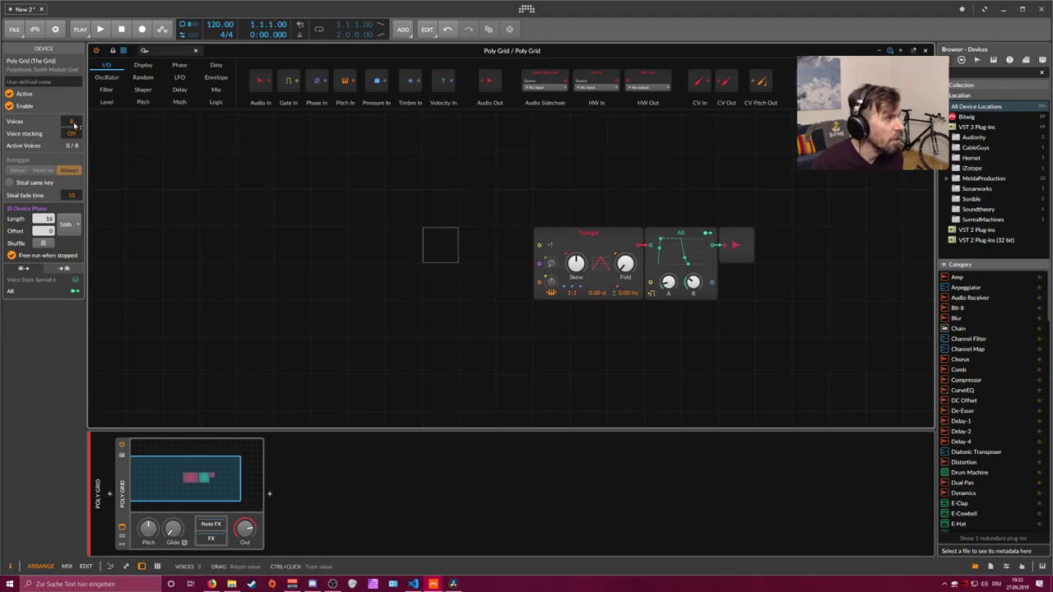
drag(72, 122, 75, 156)
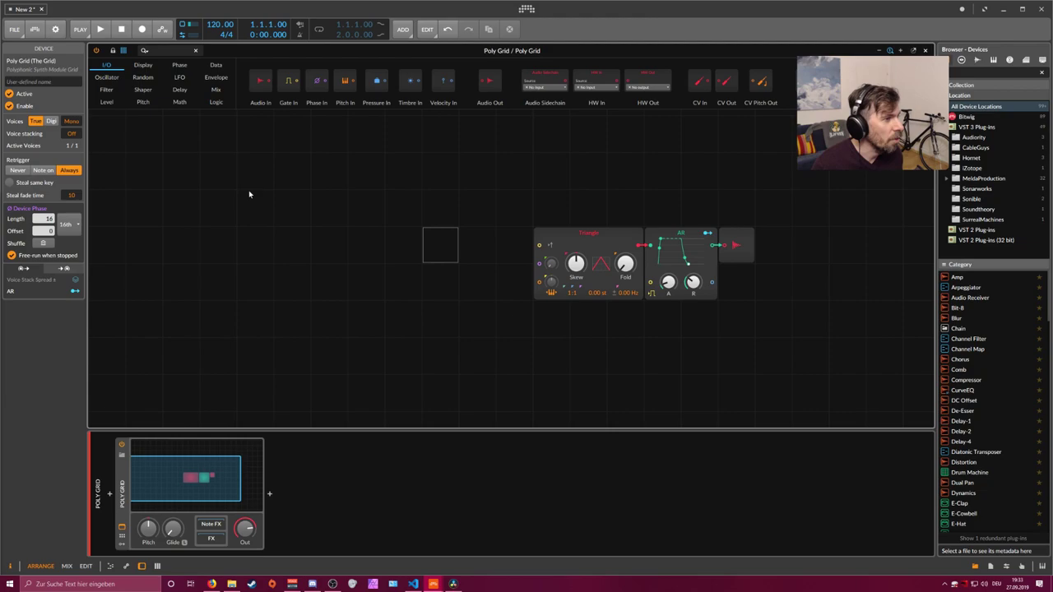
Step: Duplicate the Triangle, AR and Out chain into three copies and lower the output to about -8.5 dB
drag(773, 257, 556, 222)
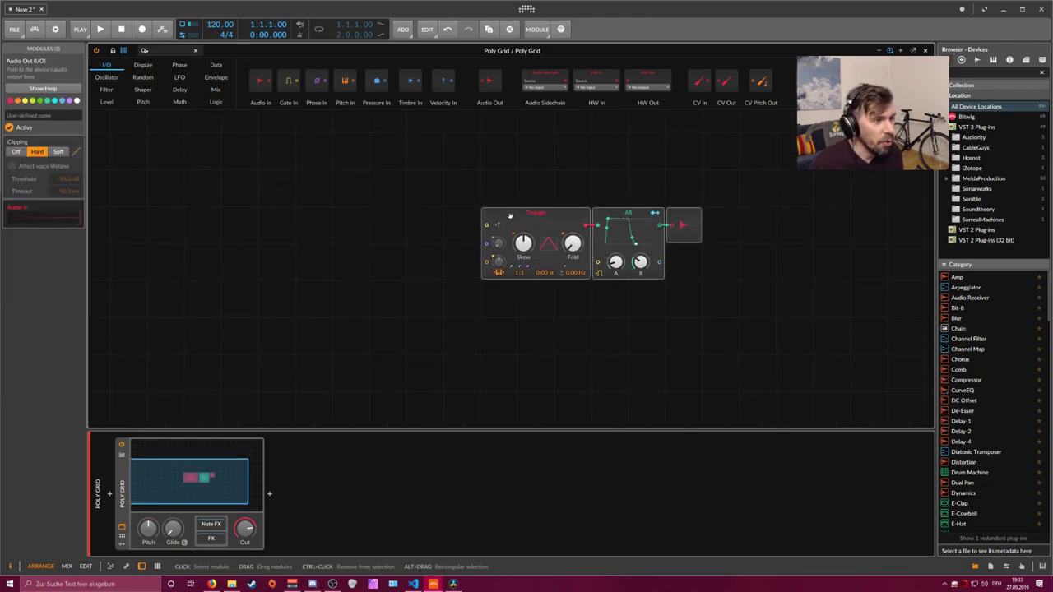
key(ctrl+d)
key(ctrl+d)
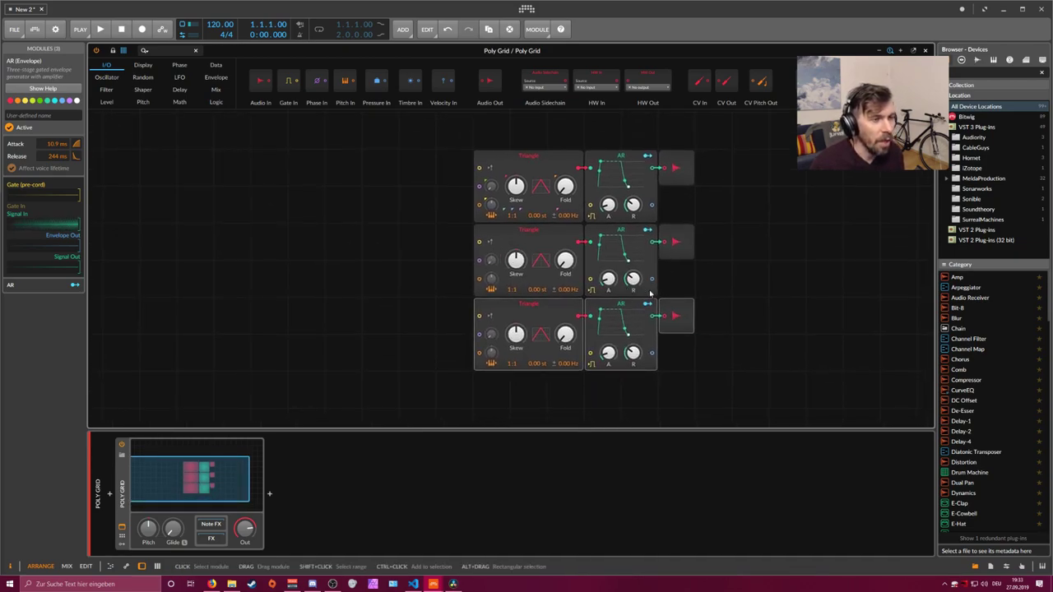
click(399, 218)
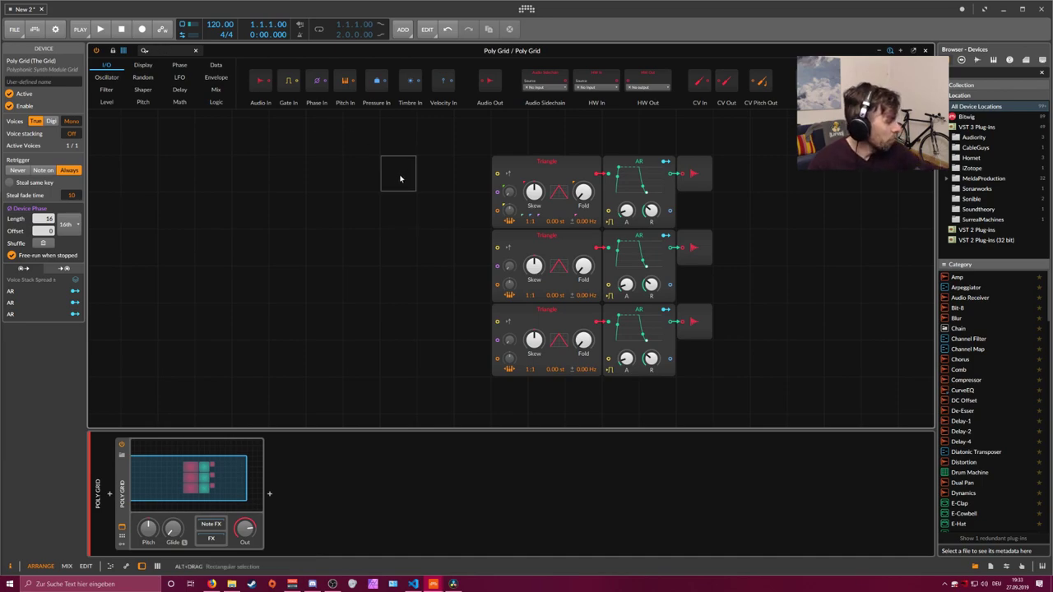
drag(251, 528, 245, 514)
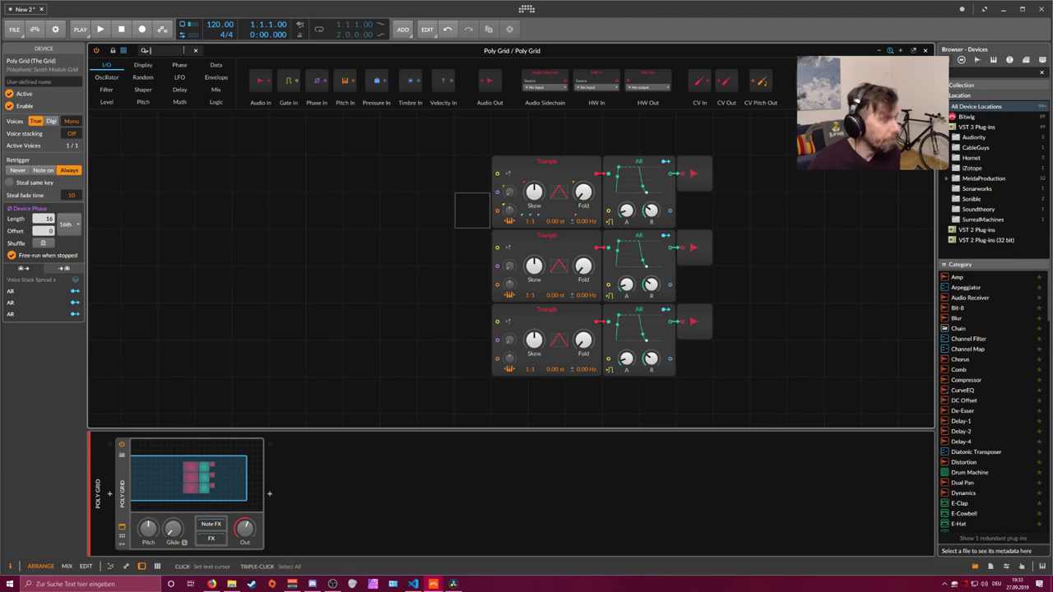
Step: Add three Pitch modules and patch each into a Triangle oscillator's pitch input
text(pitch)
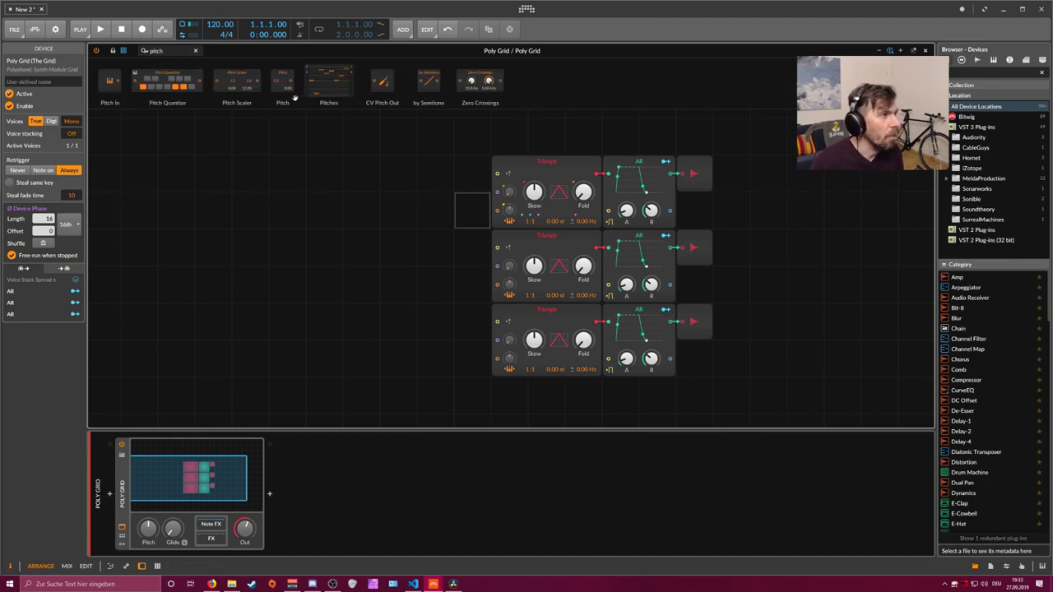
mouse_move(282, 82)
mouse_down()
mouse_move(370, 215)
mouse_move(496, 210)
mouse_up()
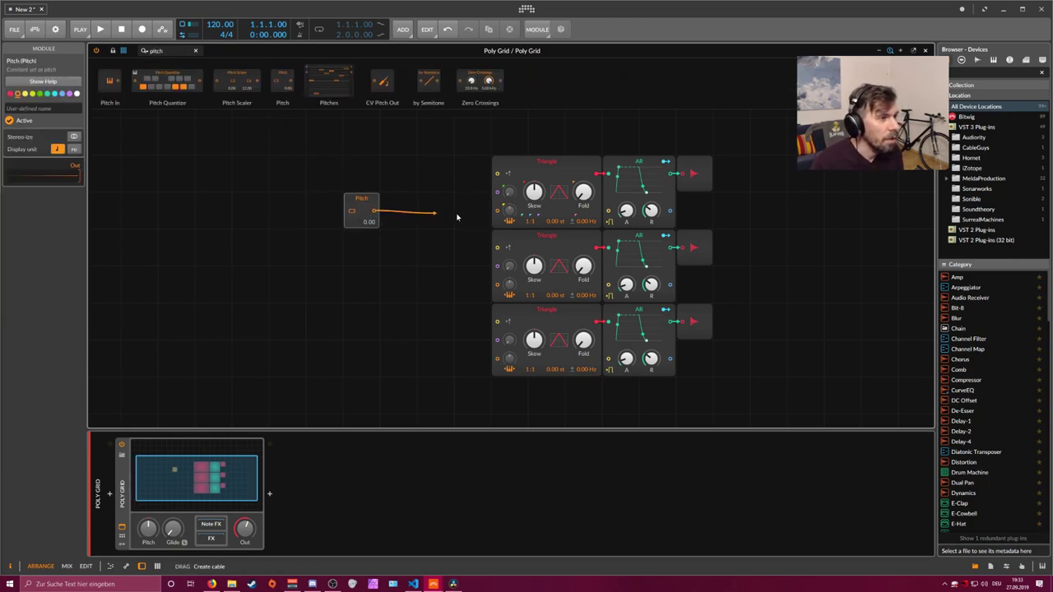
key(ctrl+d)
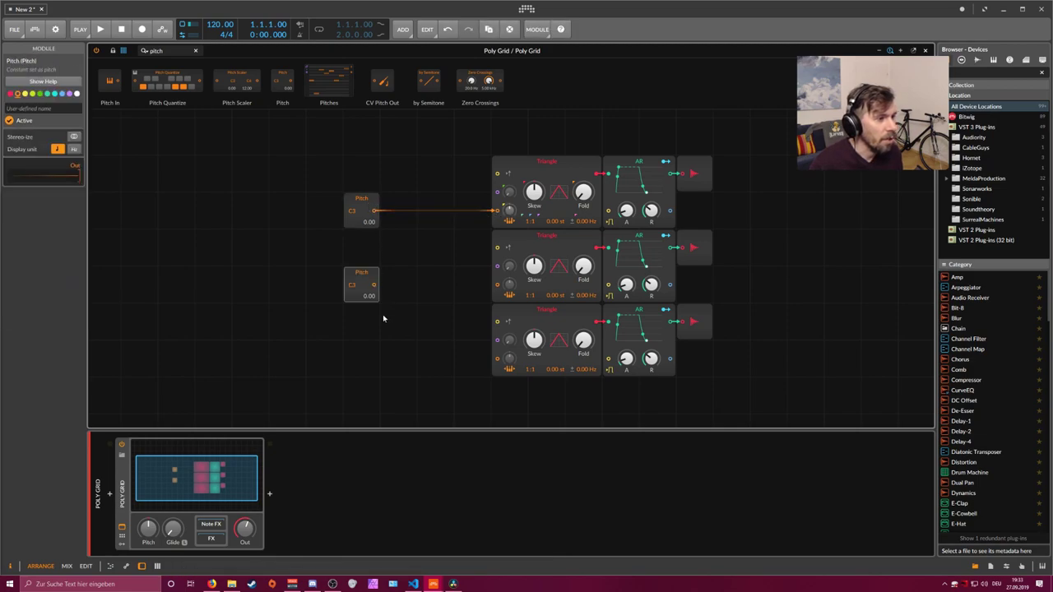
key(ctrl+d)
drag(375, 358, 496, 359)
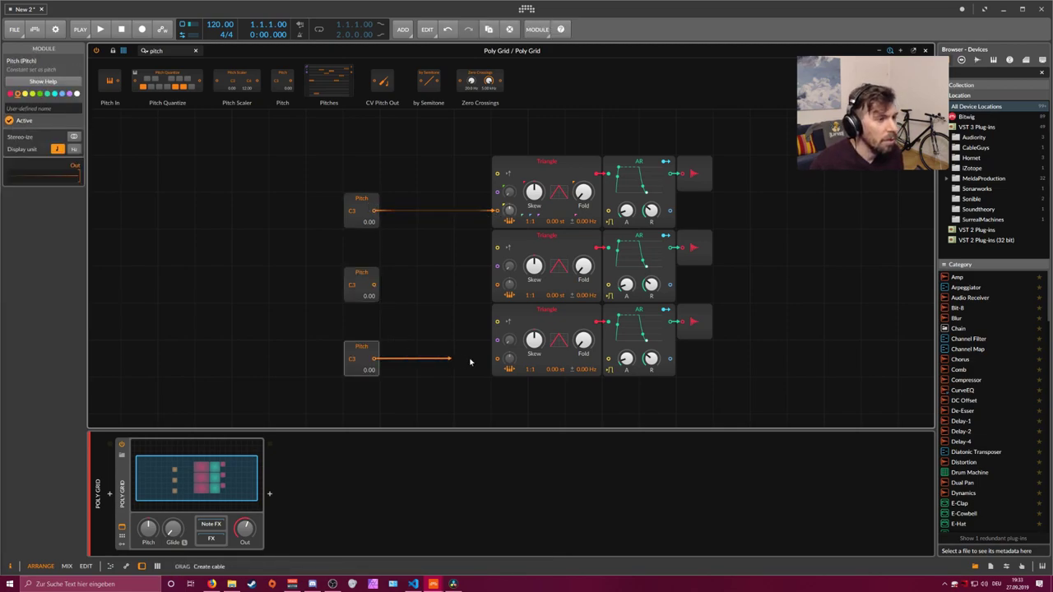
drag(376, 284, 496, 285)
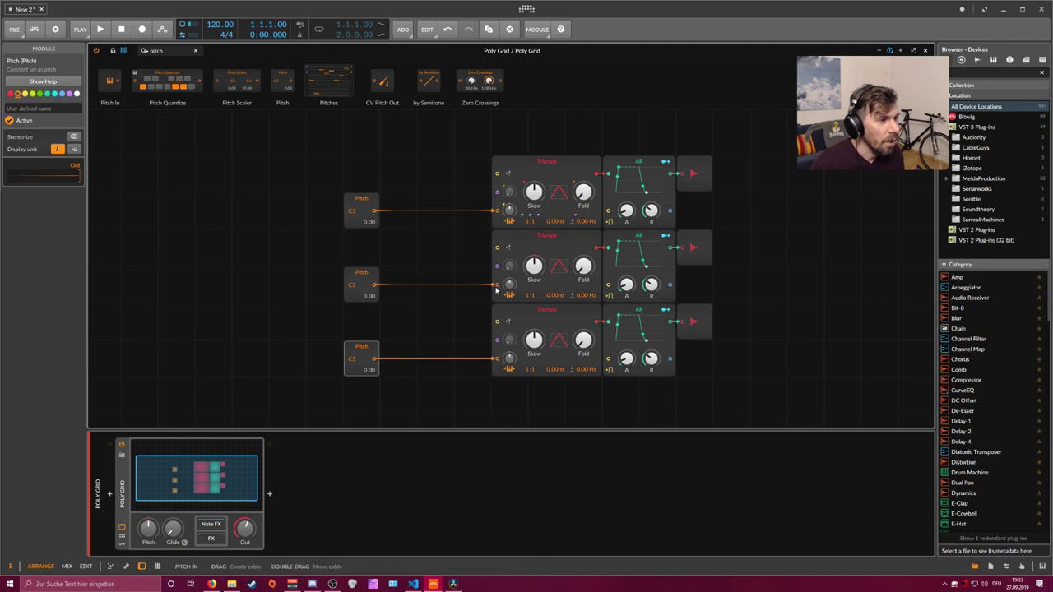
drag(307, 181, 399, 394)
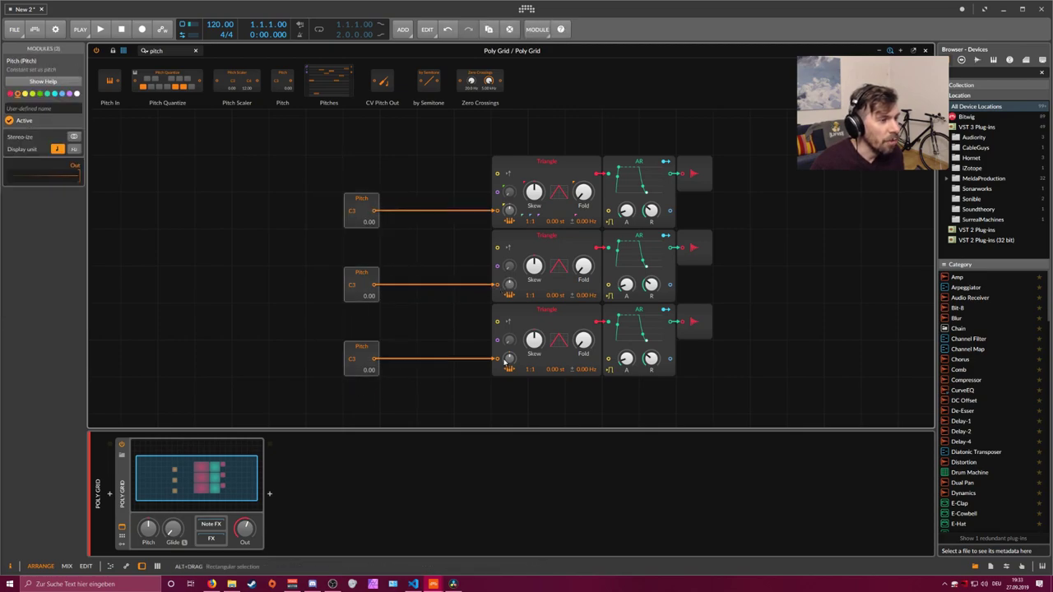
Step: Set full pitch modulation on all three Triangles and reselect the three Pitch modules
click(509, 220)
click(510, 284)
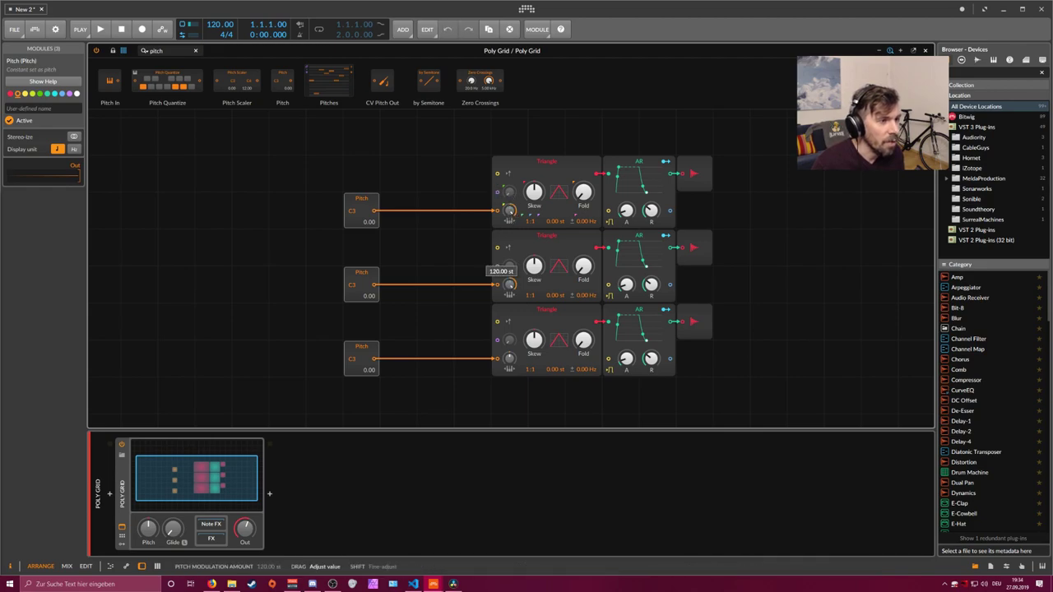
click(509, 358)
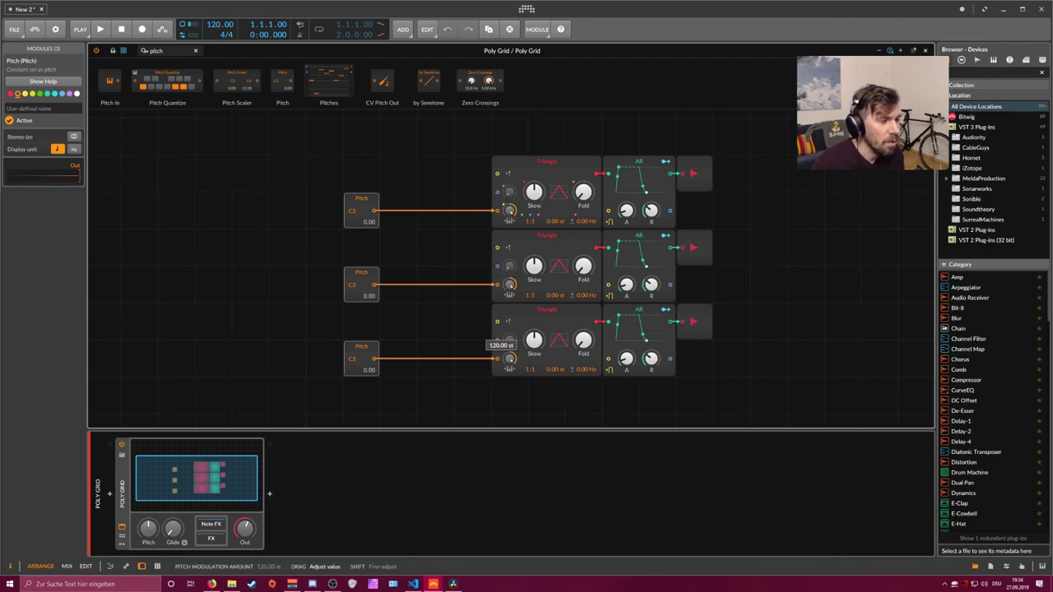
click(469, 344)
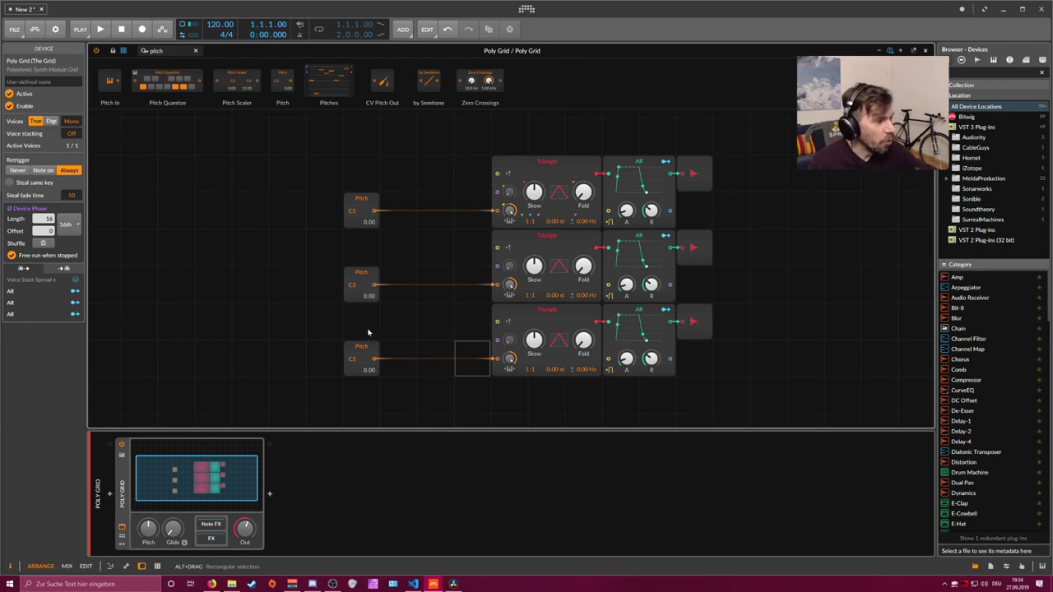
drag(322, 171, 380, 372)
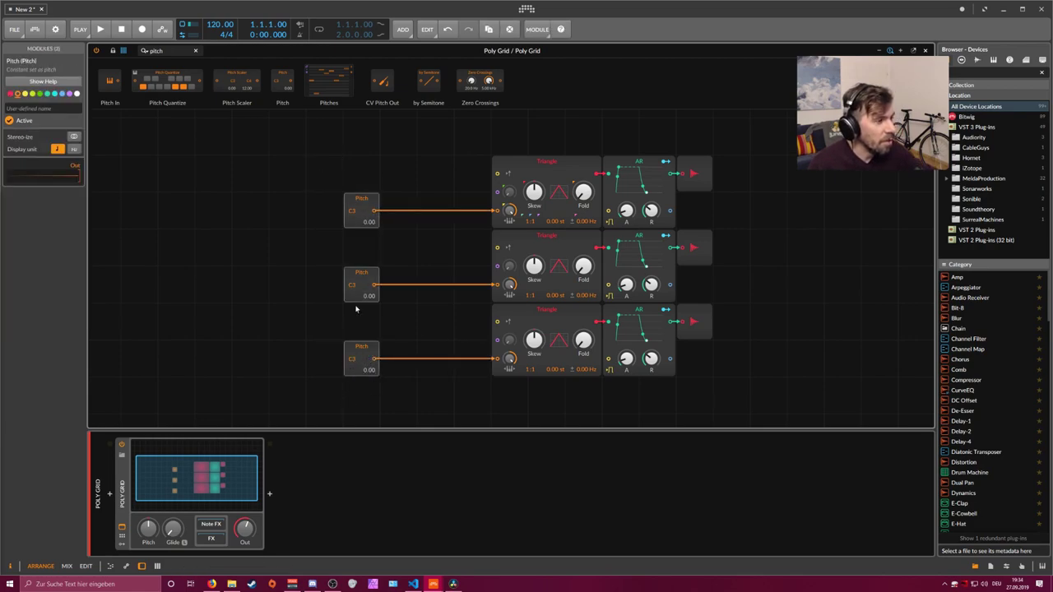
Step: Tune the middle Pitch module to D#3 (3.00) and the bottom one to G3 (7.00)
click(333, 274)
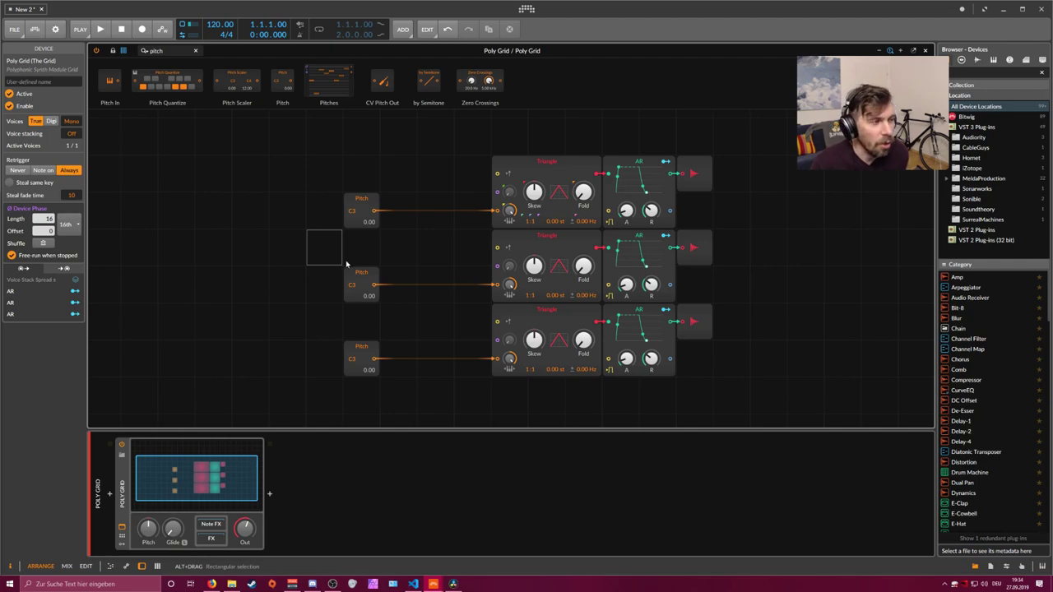
click(366, 212)
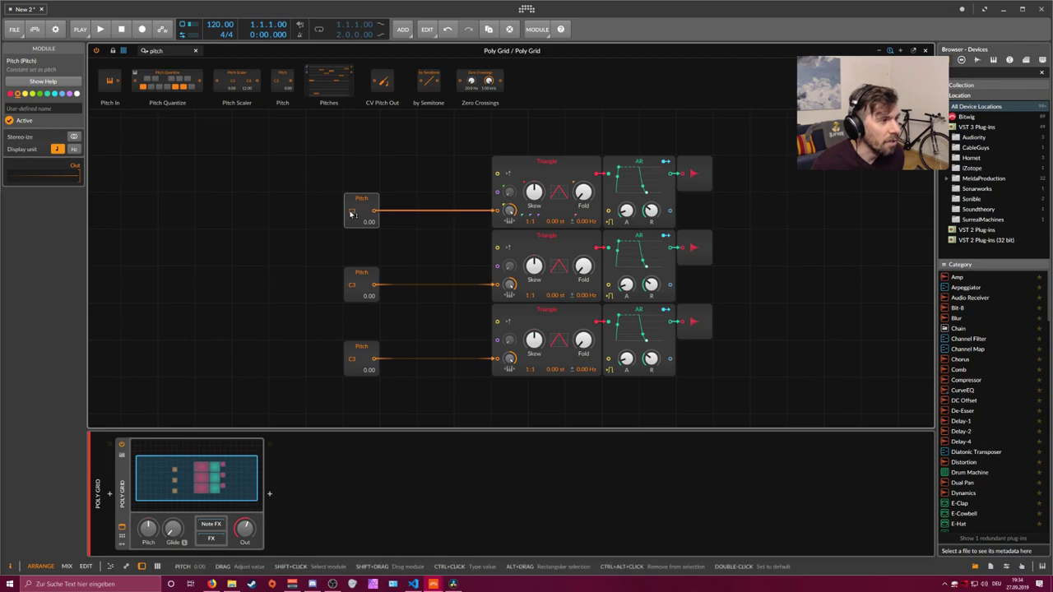
mouse_move(369, 295)
mouse_down()
mouse_move(369, 271)
mouse_move(370, 288)
mouse_up()
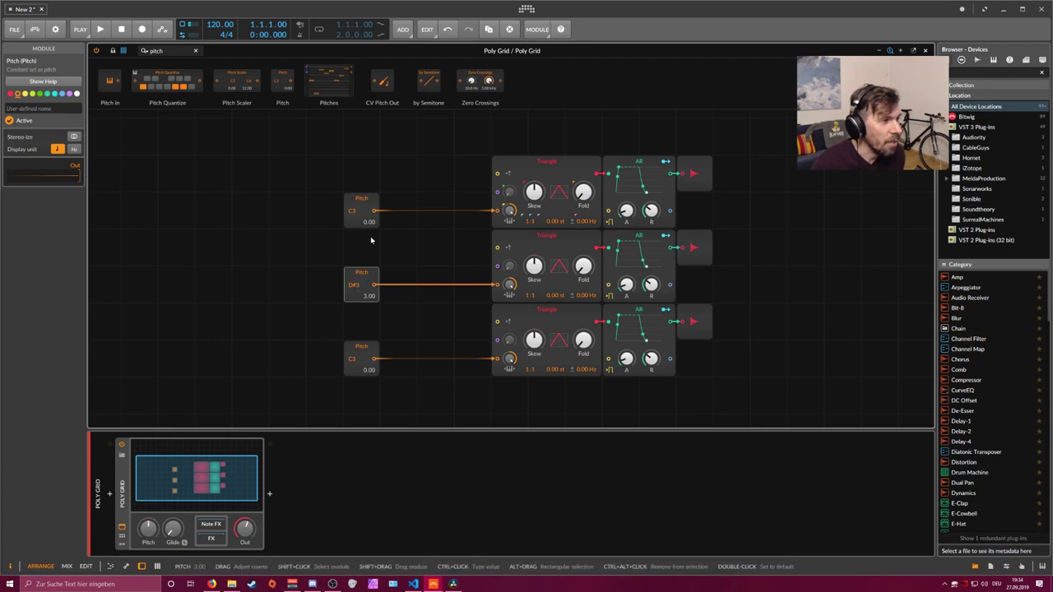
click(369, 370)
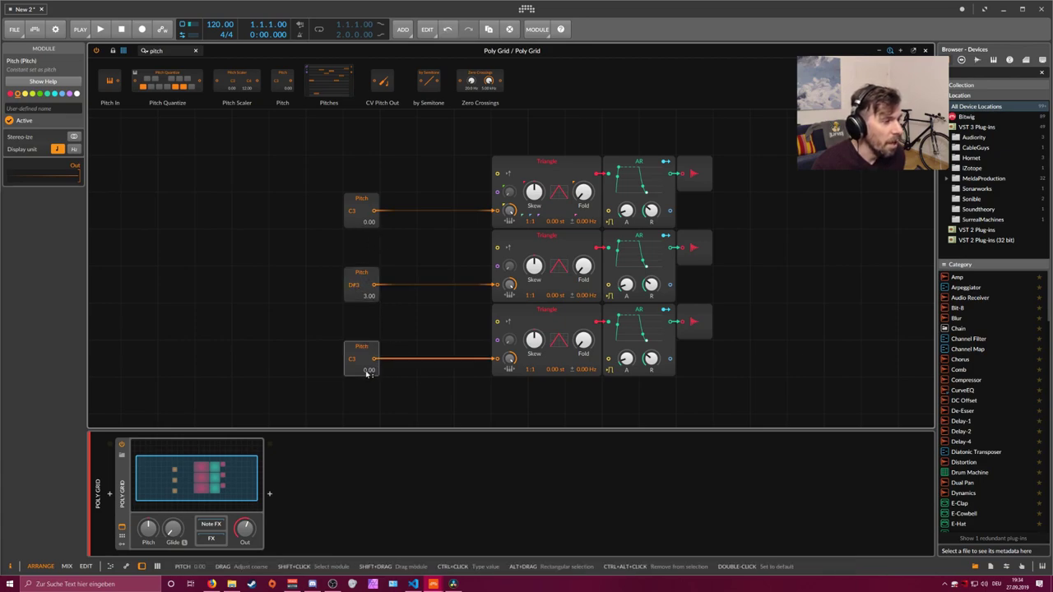
drag(369, 372, 368, 345)
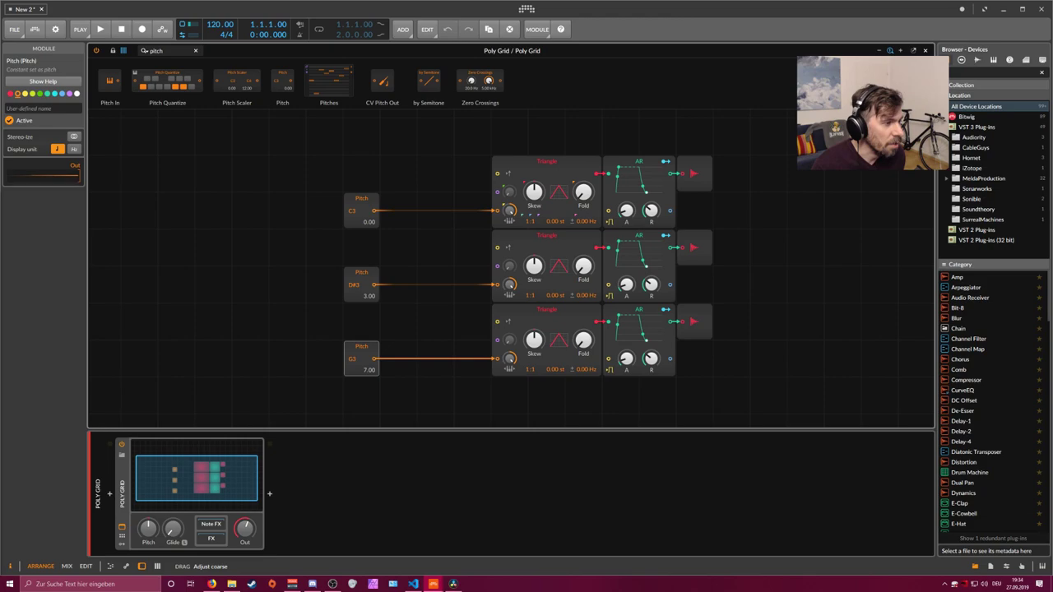
click(369, 332)
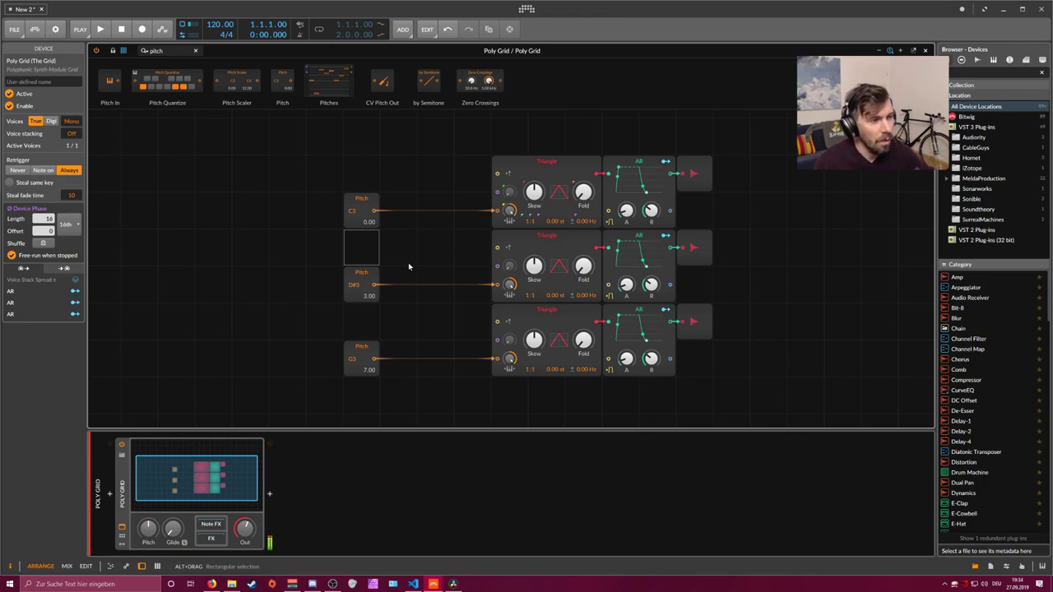
Step: Insert Add modules between the D#3 and G3 Pitch modules and their oscillators
click(153, 50)
text(add)
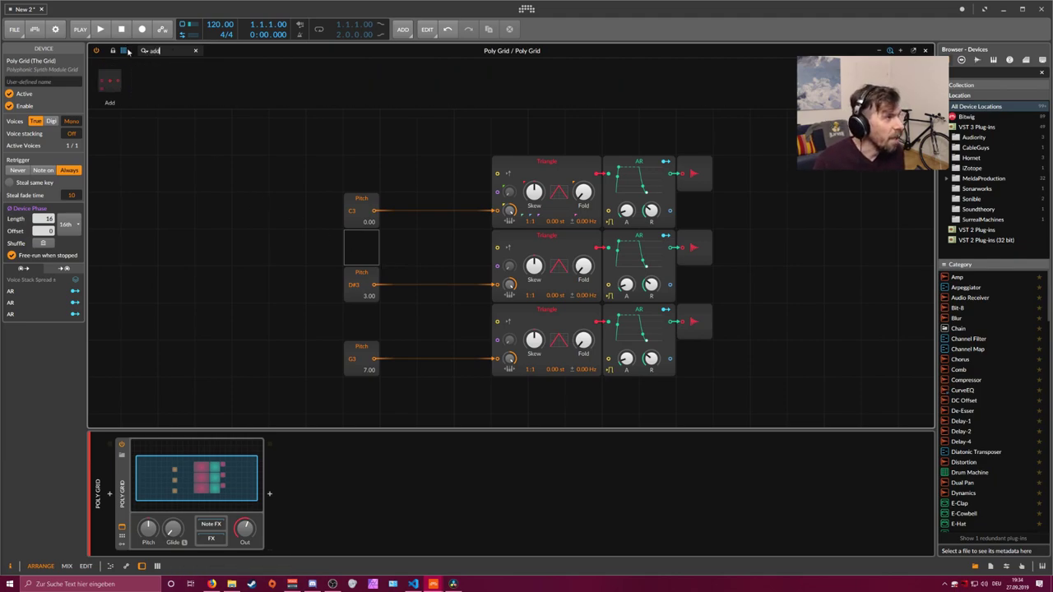
mouse_move(109, 81)
mouse_down()
mouse_move(396, 278)
mouse_move(398, 360)
mouse_up()
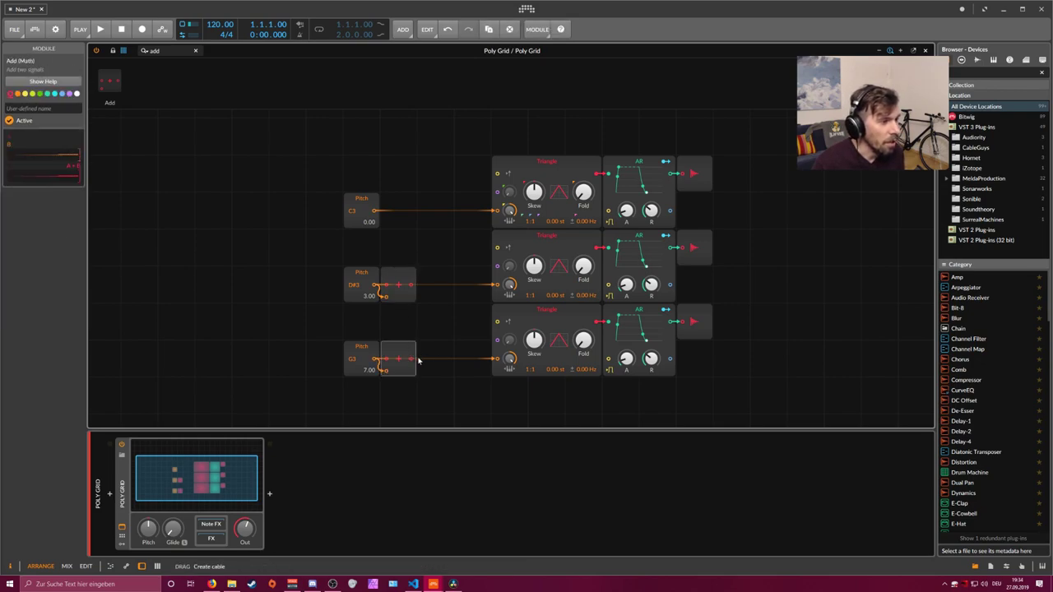
drag(412, 285, 496, 285)
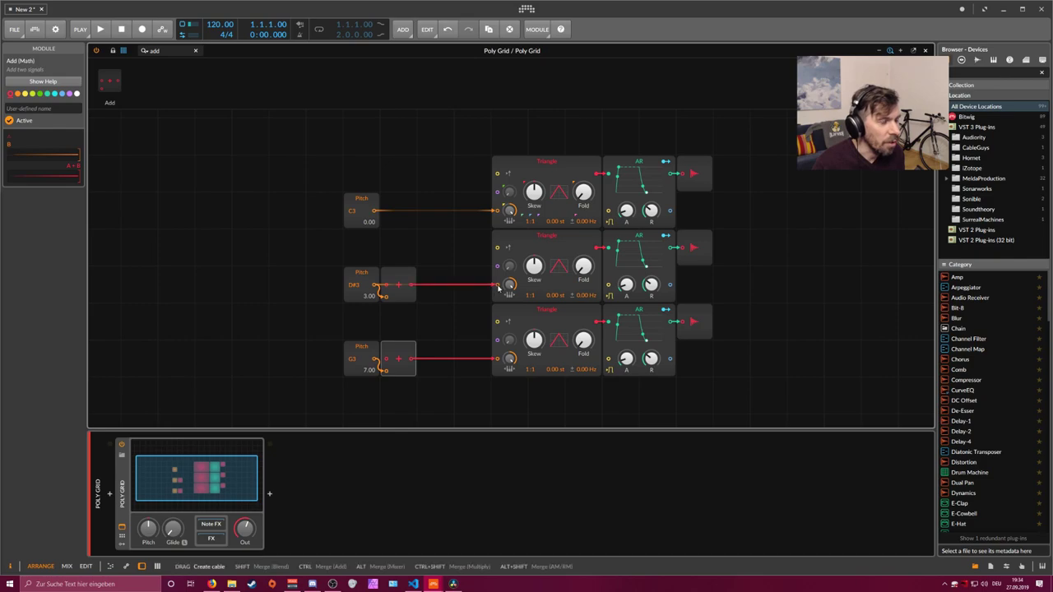
click(429, 273)
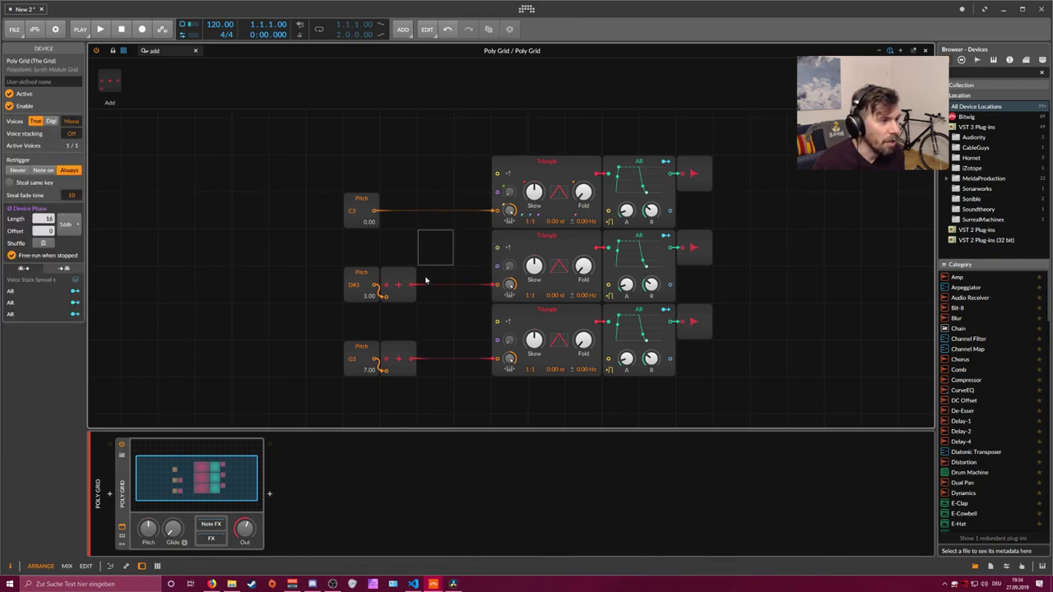
click(404, 278)
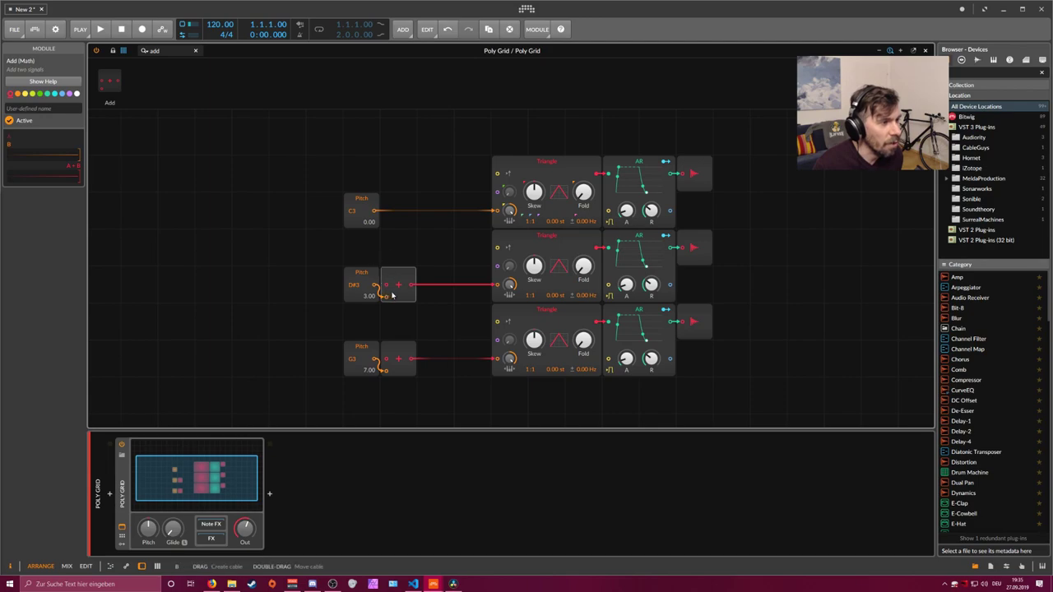
Step: Feed C3 into both Add modules, then move the C3 Pitch left and shake it free
drag(375, 212, 385, 285)
drag(375, 213, 376, 359)
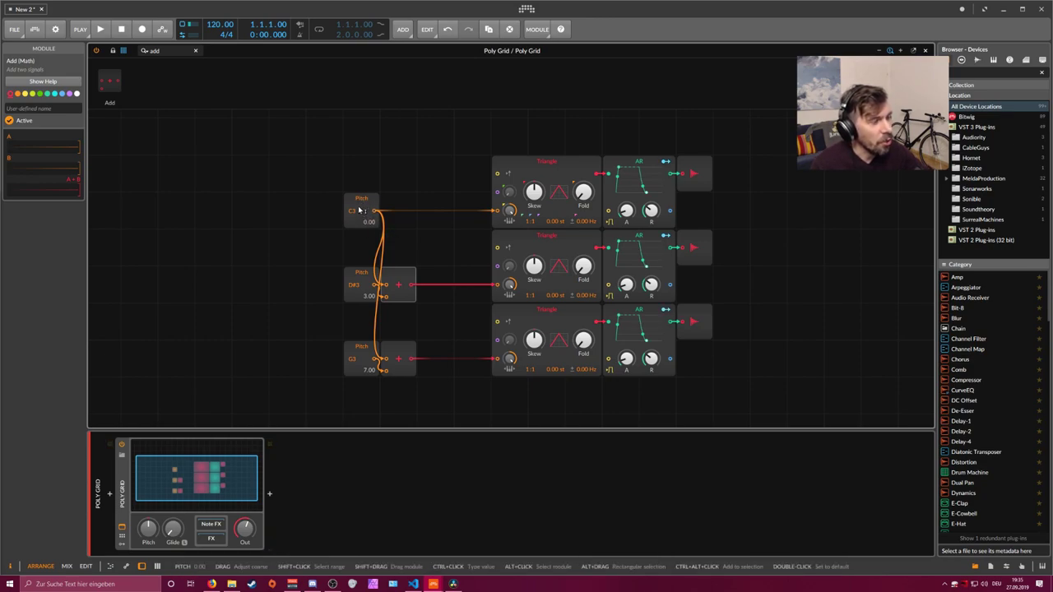
mouse_move(356, 216)
mouse_down()
mouse_move(318, 216)
mouse_move(329, 206)
mouse_up()
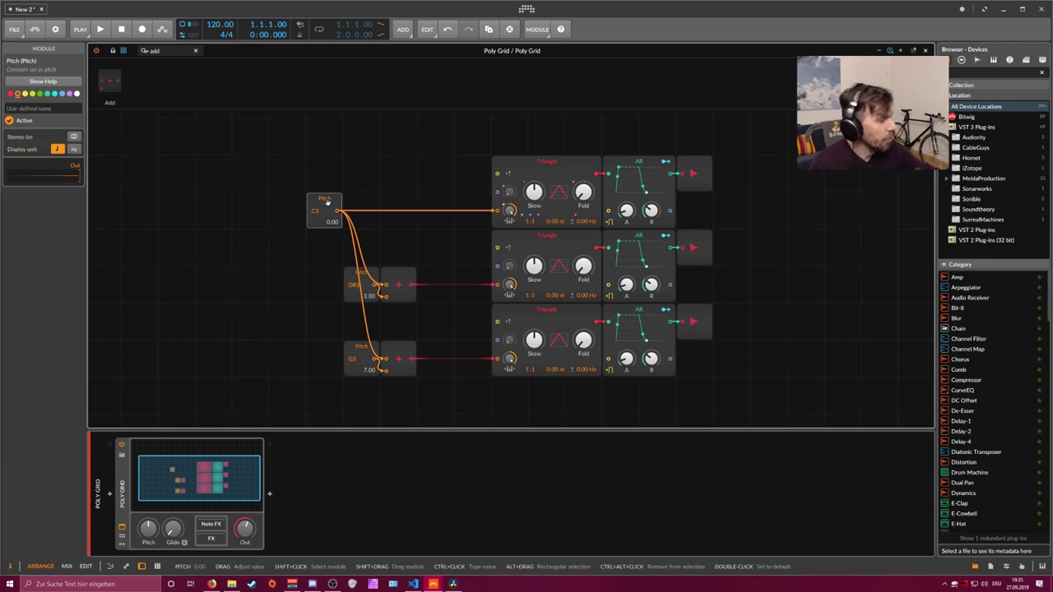
drag(326, 203, 326, 201)
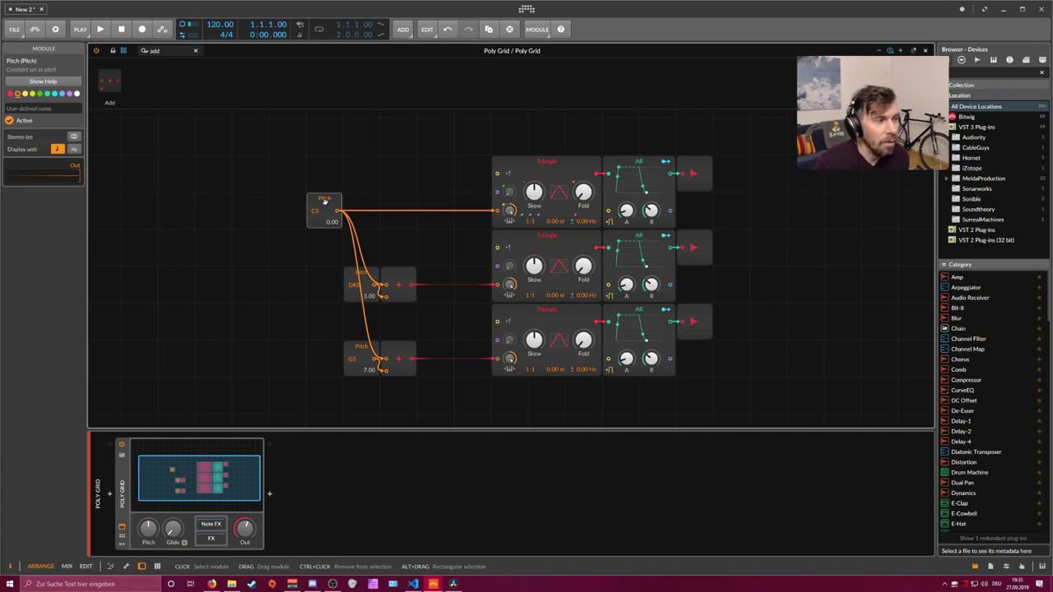
Step: Move the C3 Pitch up one row and duplicate it below as an A2 (-3.00) Pitch
drag(325, 201, 325, 164)
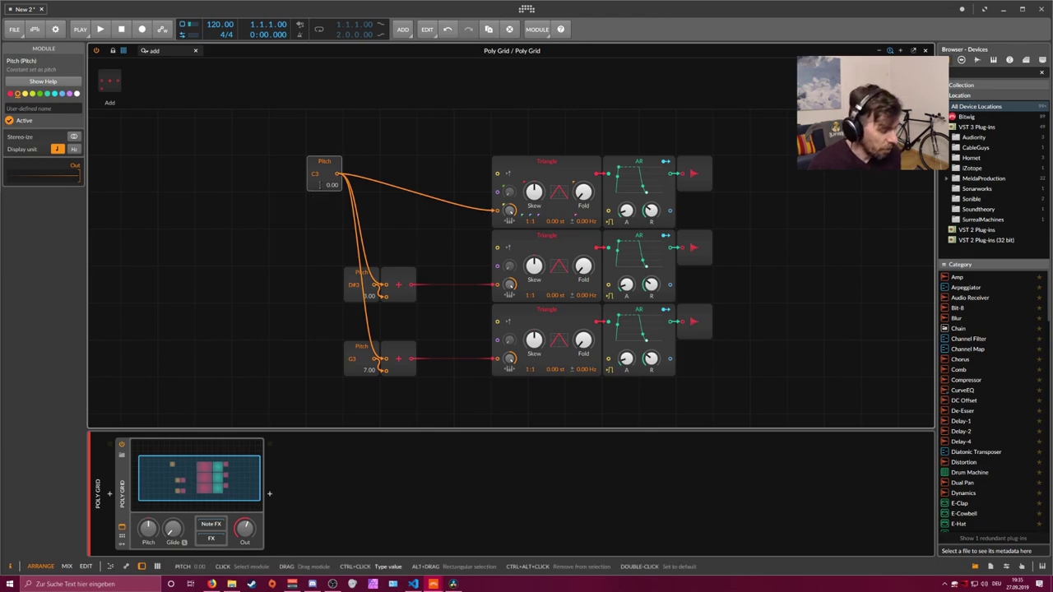
key(ctrl+d)
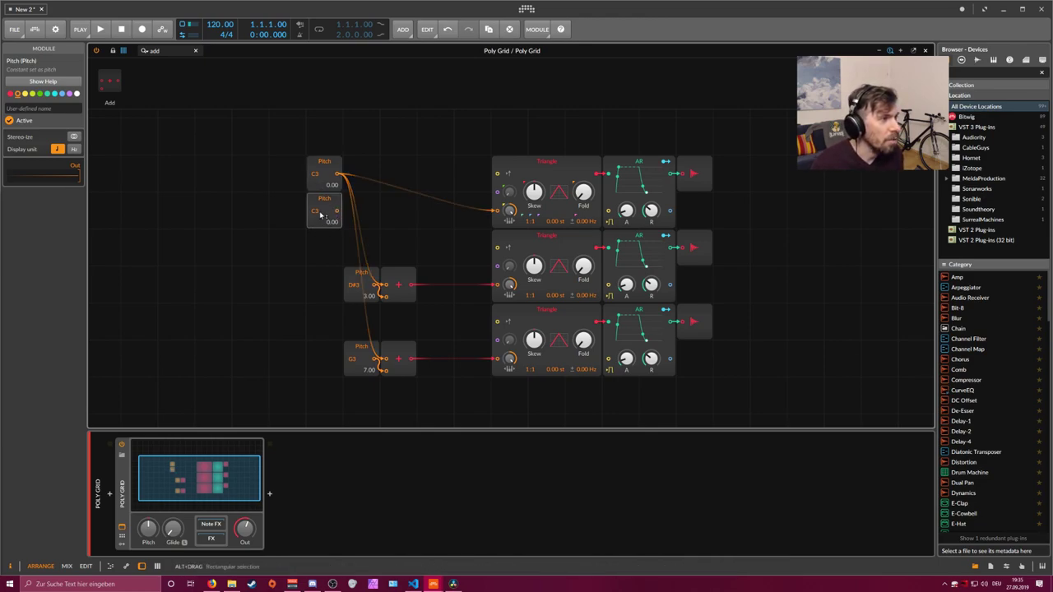
drag(321, 215, 326, 218)
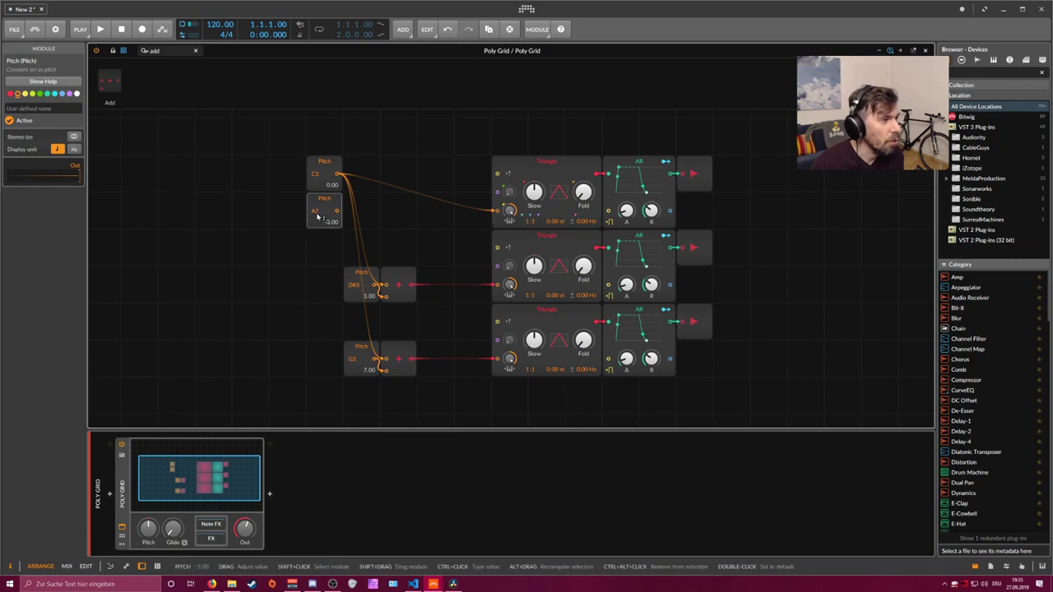
click(323, 174)
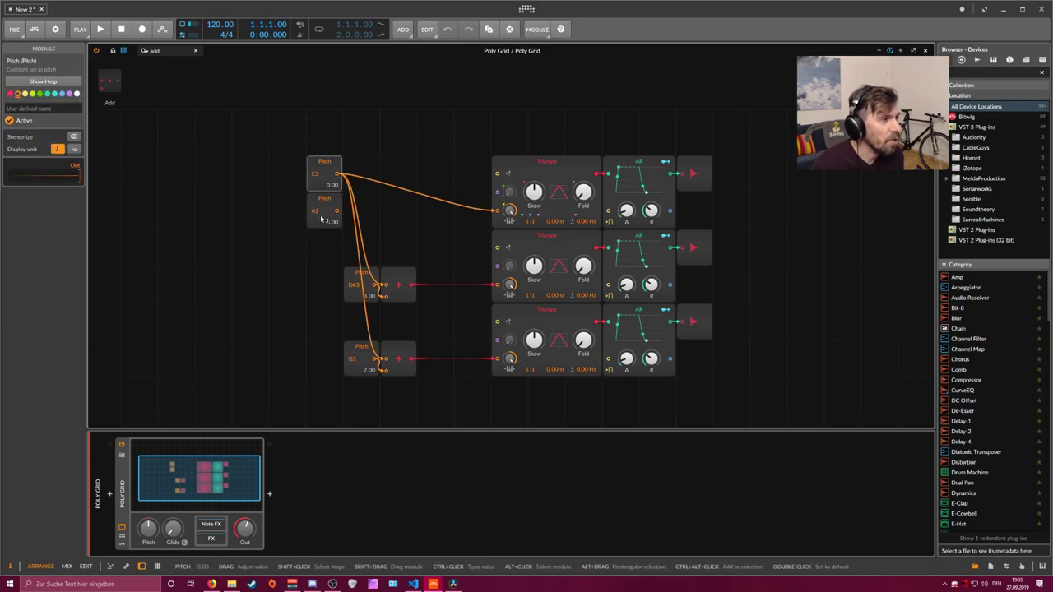
click(362, 172)
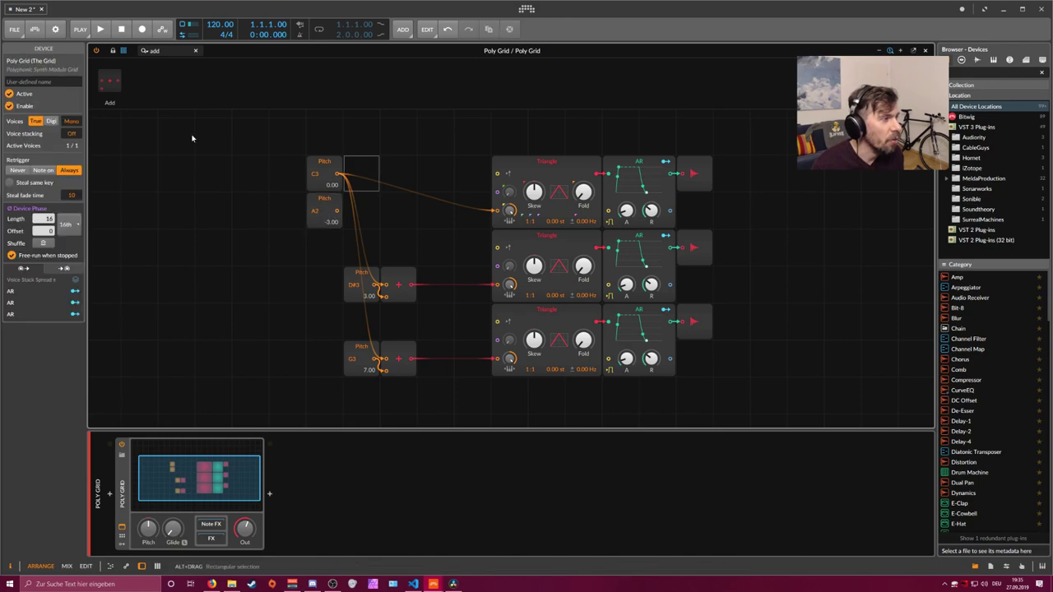
Step: Merge C3 and A2 into one module feeding the top oscillator and both Add modules
text(m)
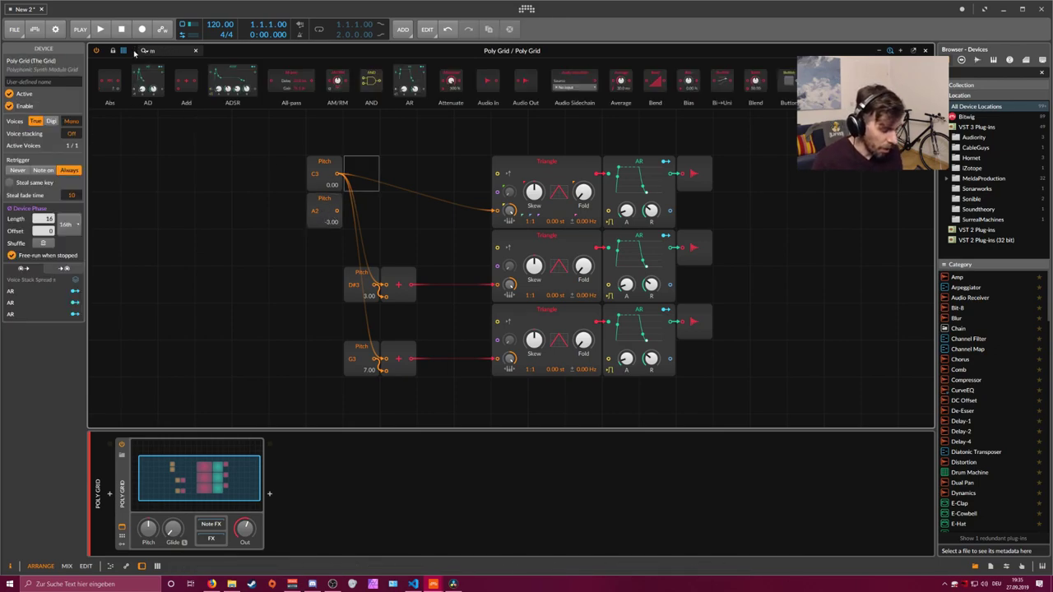
text(erge)
drag(108, 80, 350, 175)
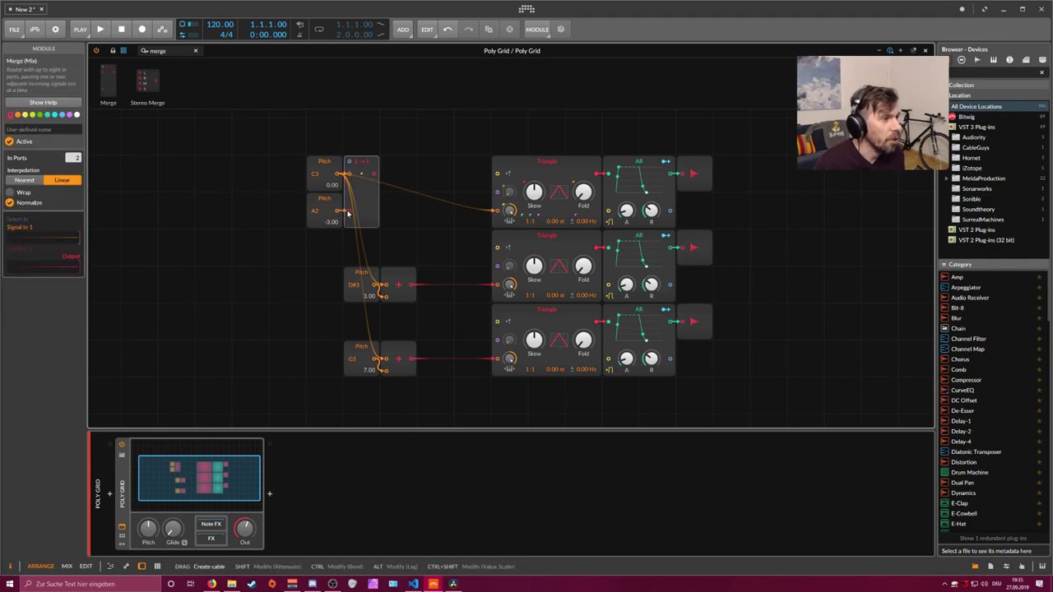
drag(375, 175, 496, 210)
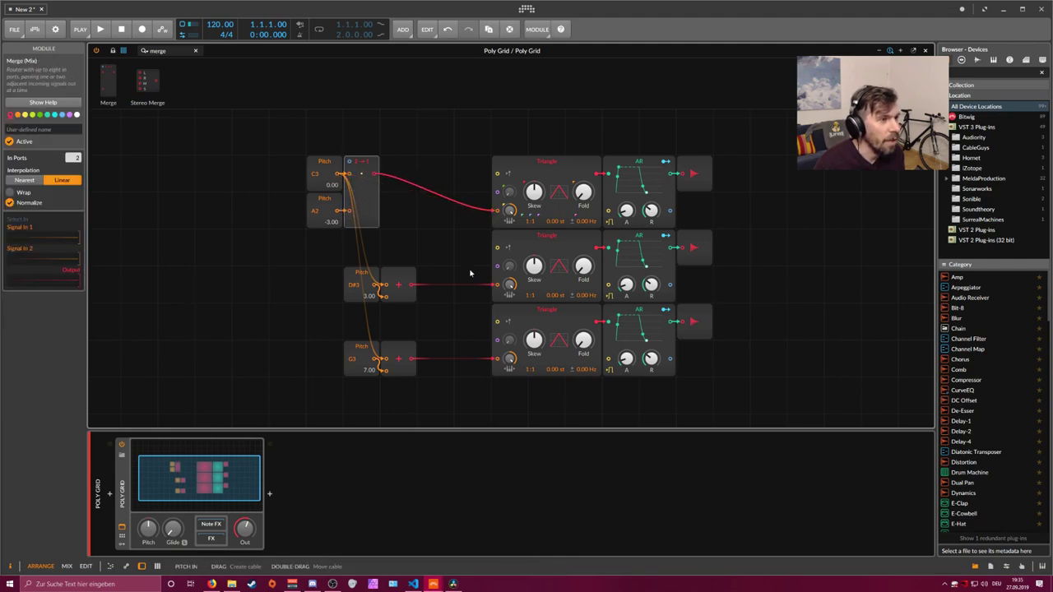
mouse_move(376, 179)
mouse_down()
mouse_move(390, 349)
mouse_move(378, 360)
mouse_up()
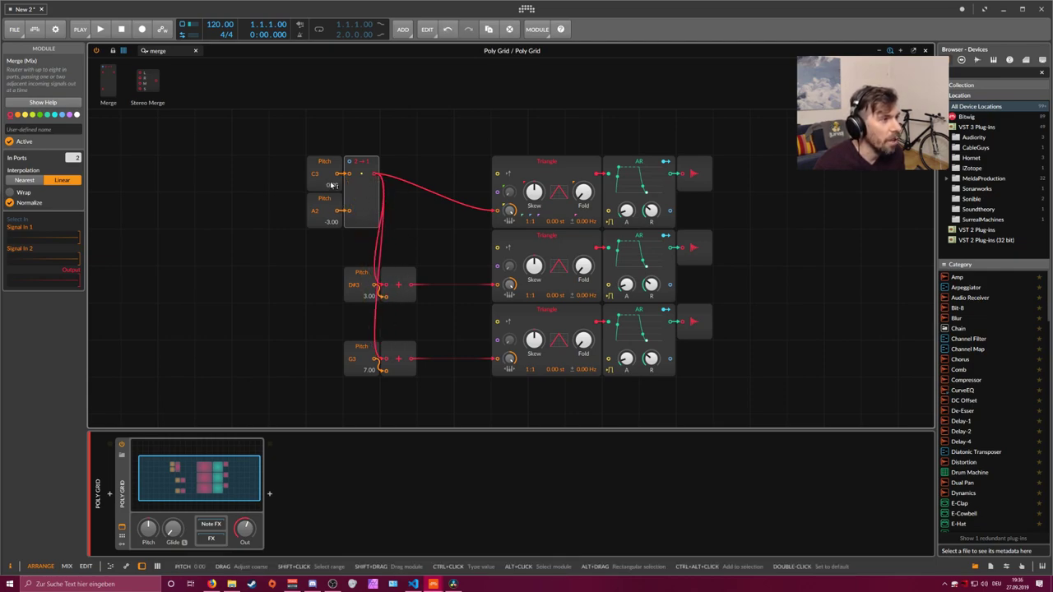
click(324, 211)
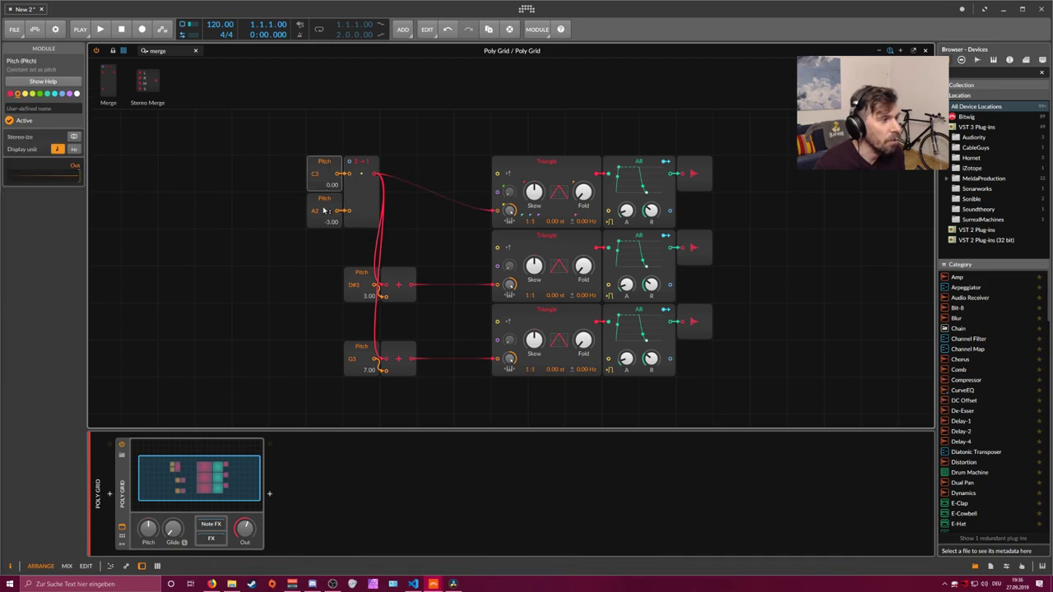
click(358, 202)
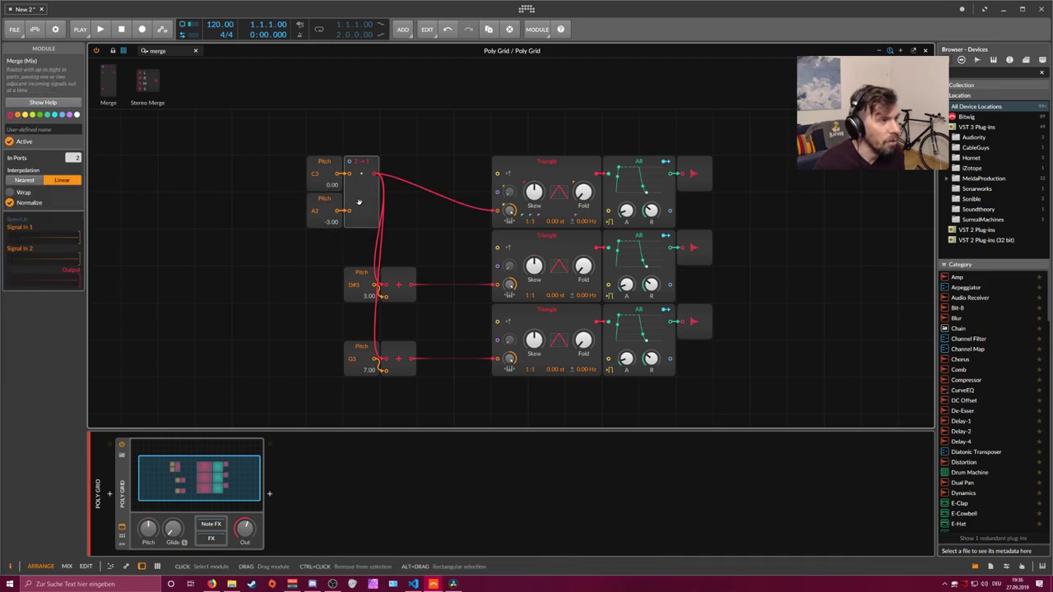
Step: Cable a new Value module into the Merge and read the Merge help page
click(165, 51)
key(BackSpace)
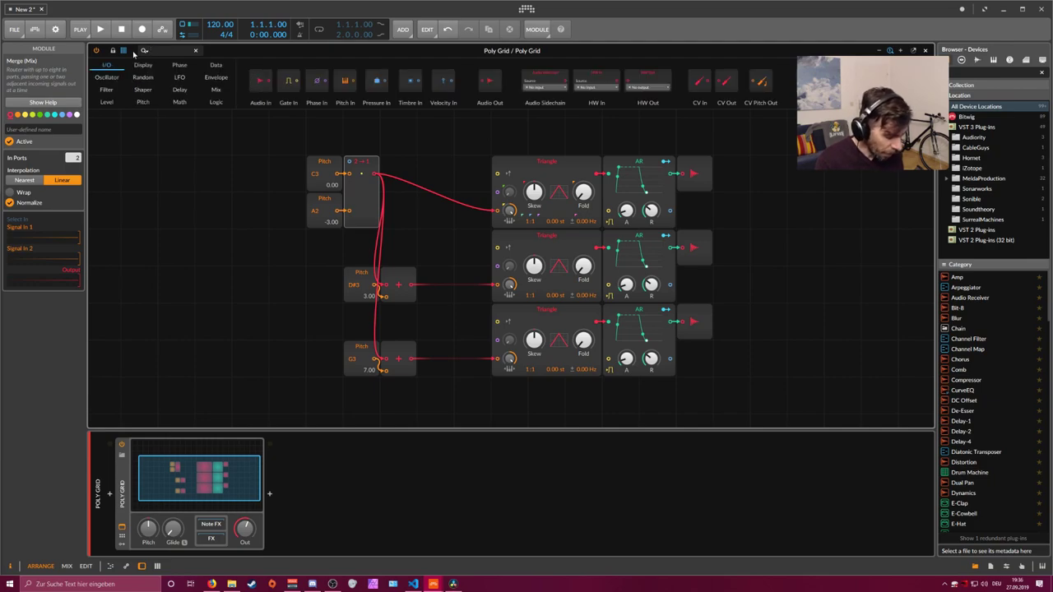
text(value)
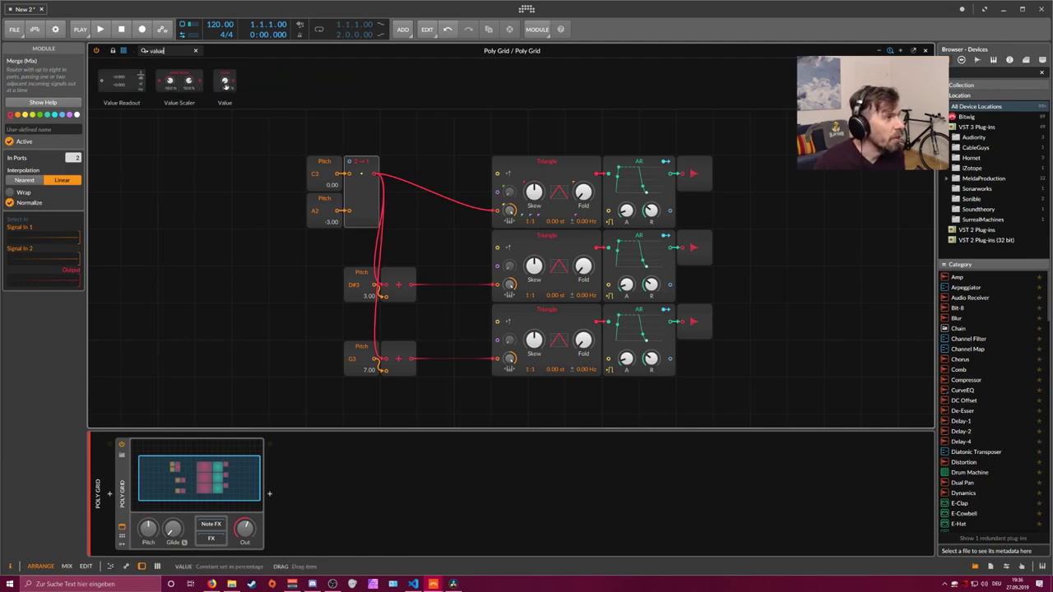
drag(224, 79, 248, 158)
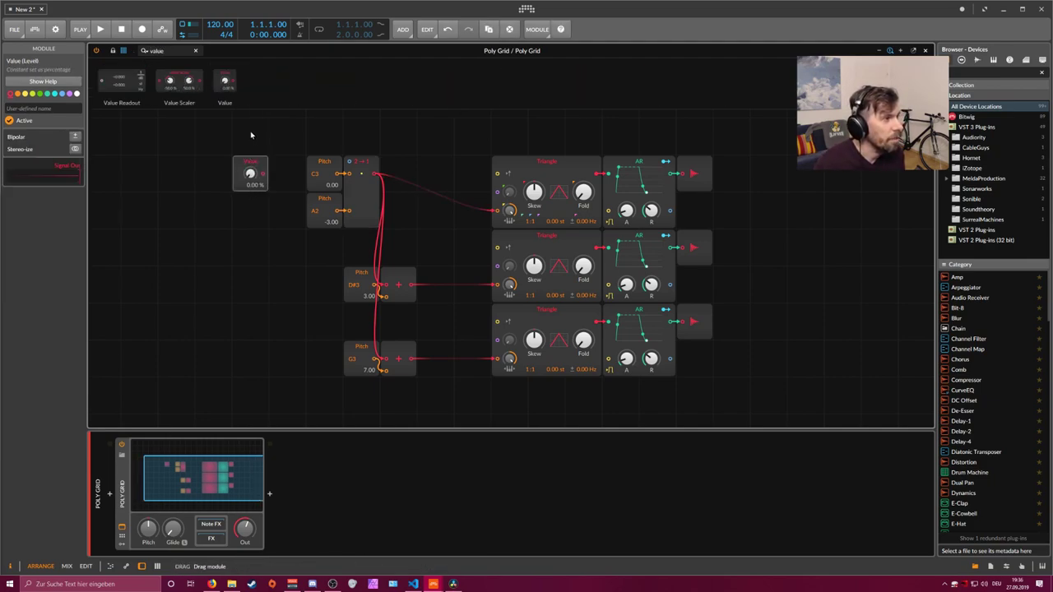
drag(265, 173, 349, 161)
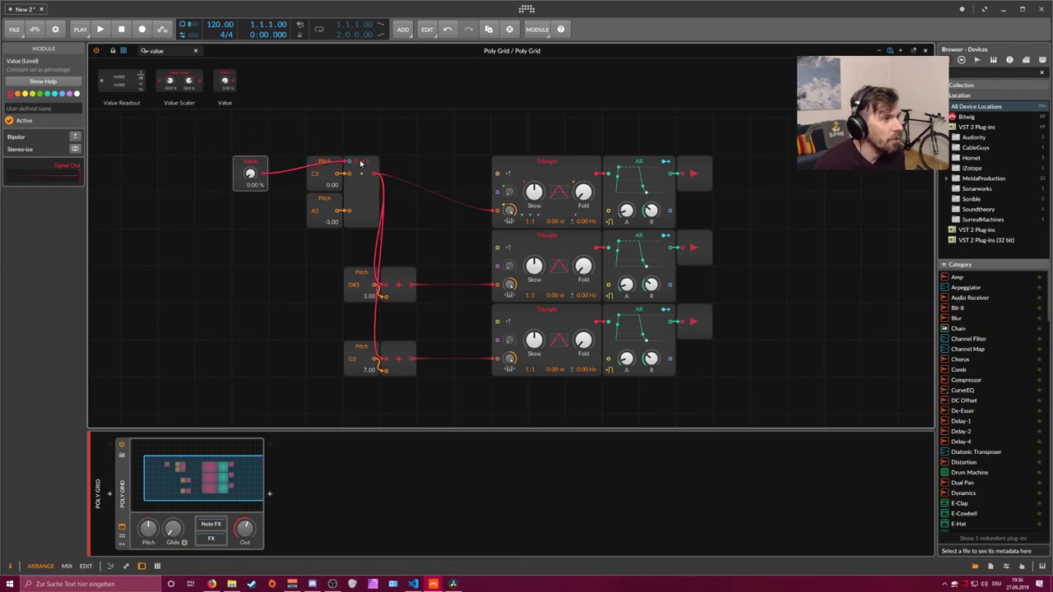
click(359, 164)
drag(250, 164, 250, 128)
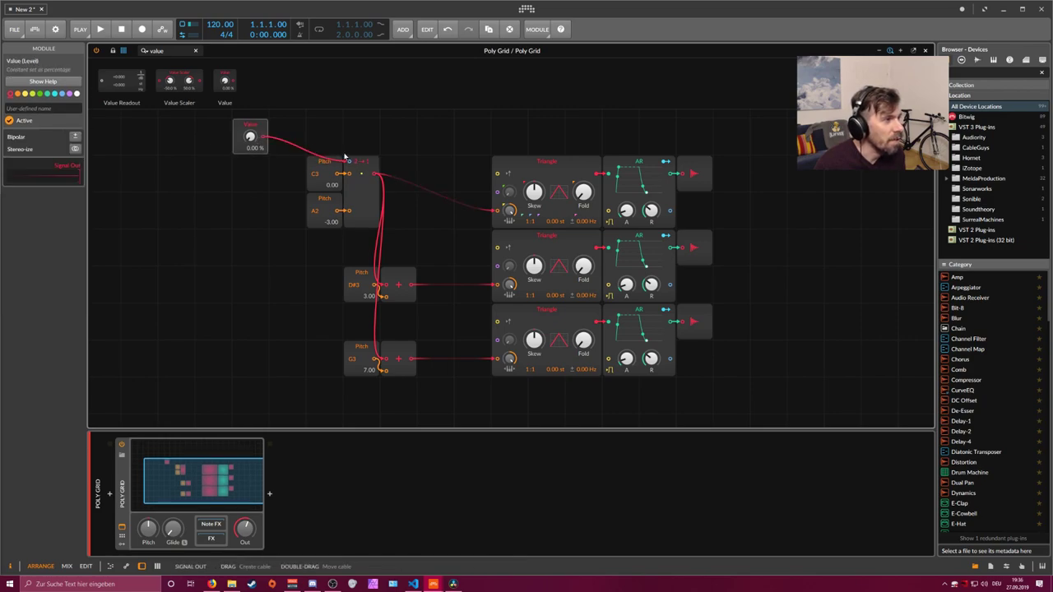
click(352, 163)
key(F1)
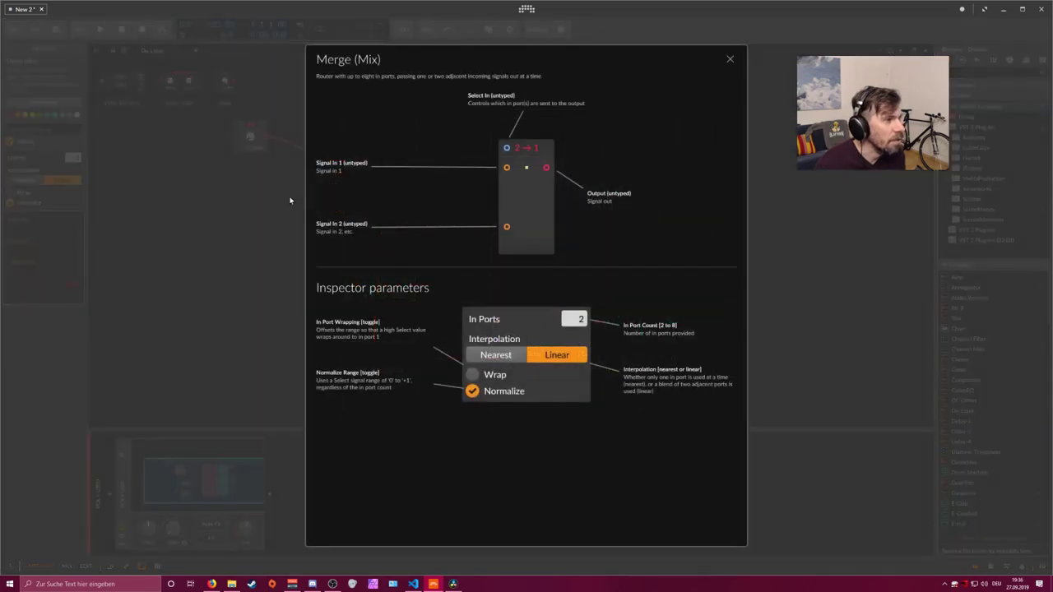
click(731, 60)
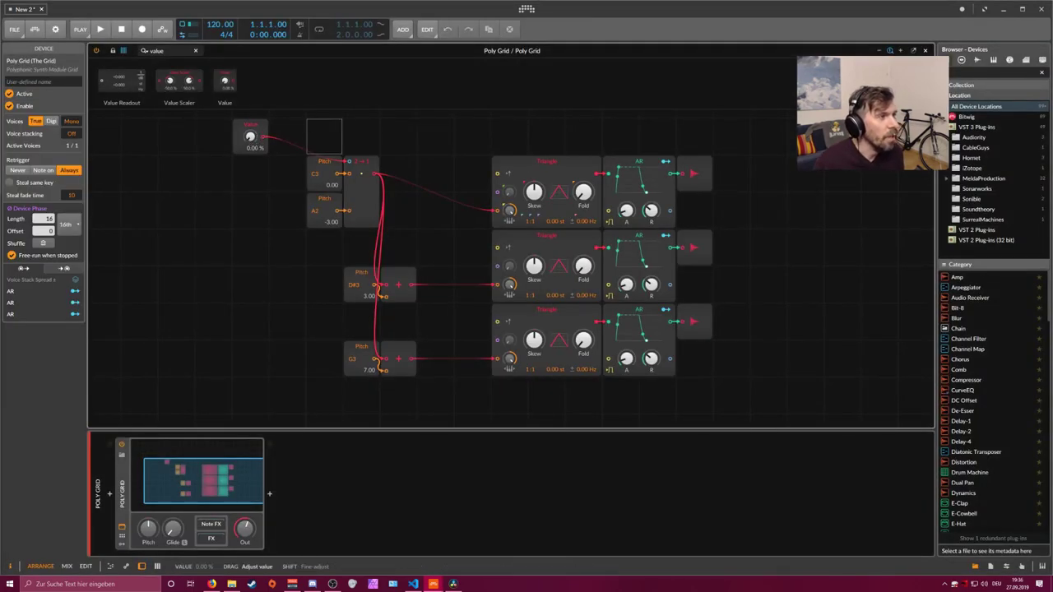
Step: Sweep the Value level to test Merge switching, ending at 100 percent
drag(262, 140, 251, 139)
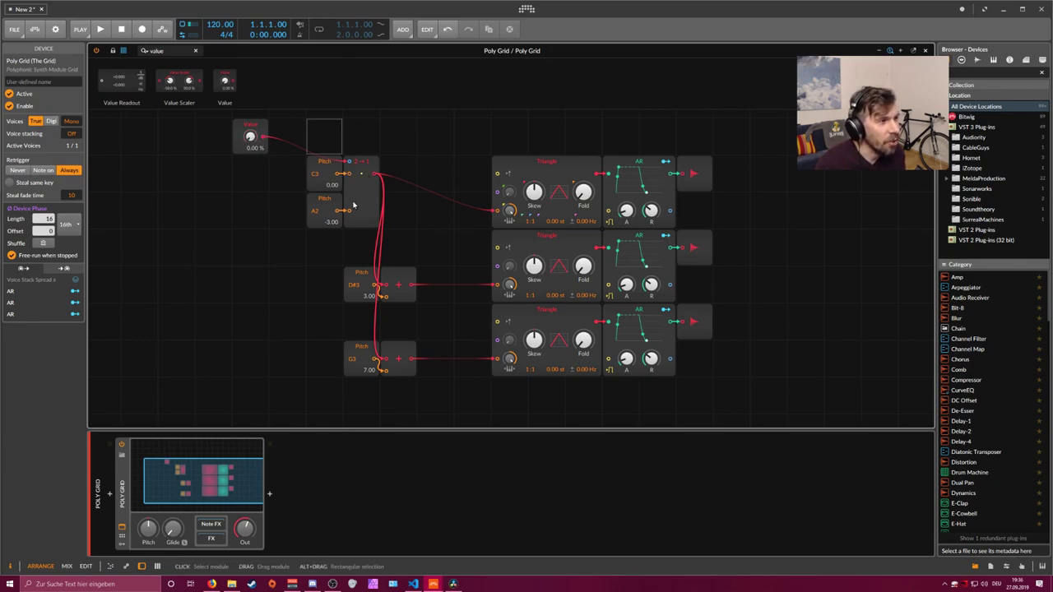
drag(251, 136, 251, 124)
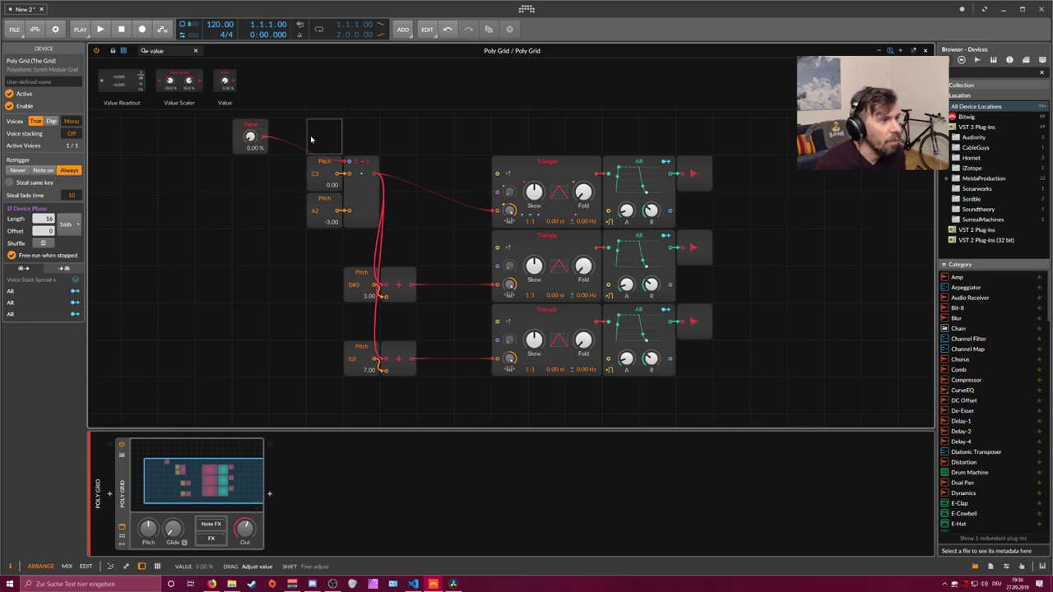
drag(260, 138, 333, 138)
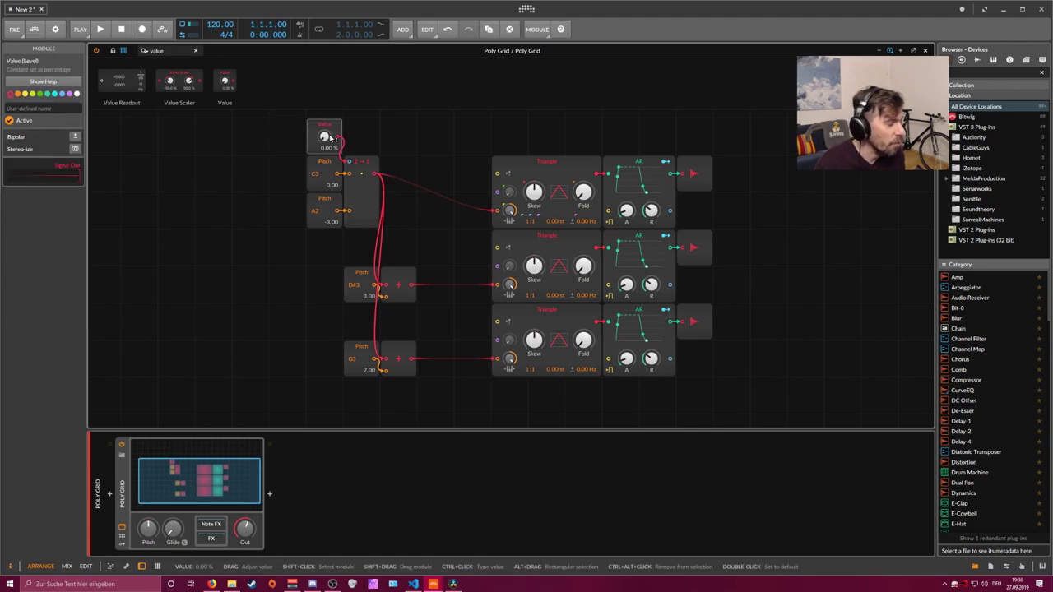
drag(324, 136, 325, 115)
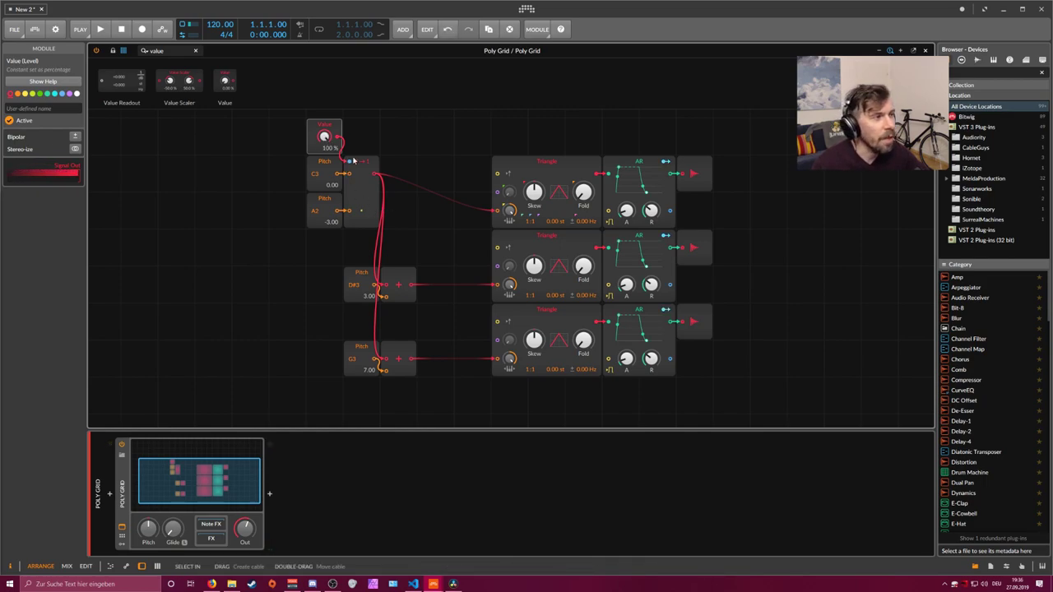
key(ctrl+z)
drag(324, 137, 324, 173)
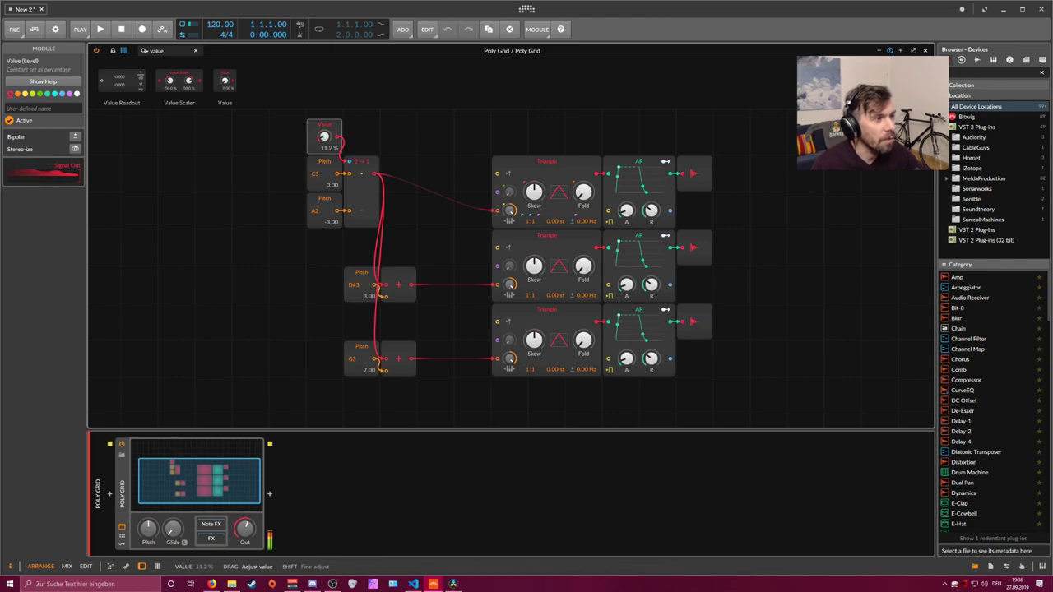
drag(324, 137, 330, 124)
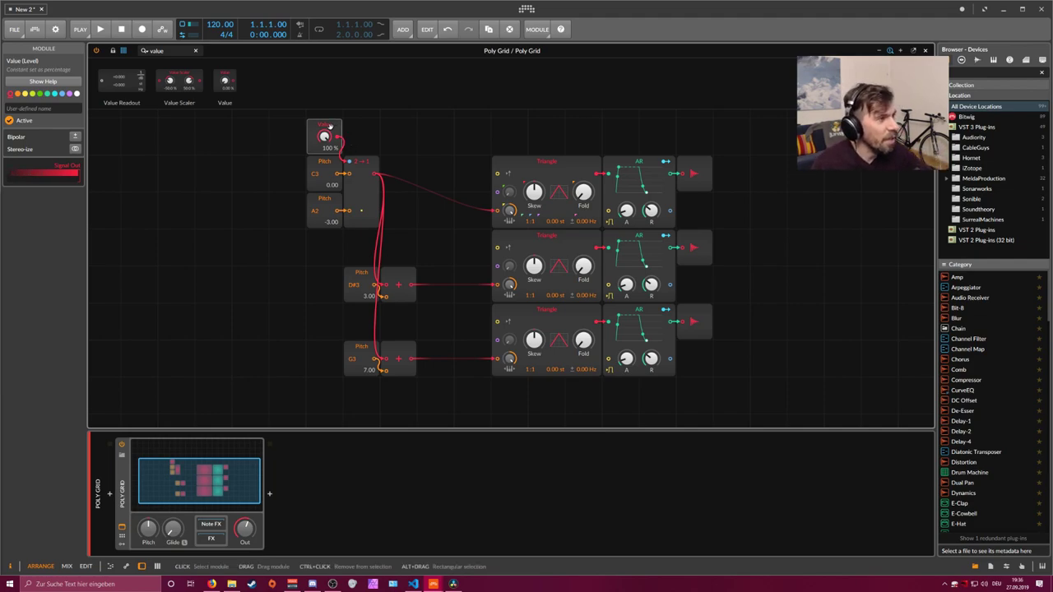
drag(326, 139, 326, 154)
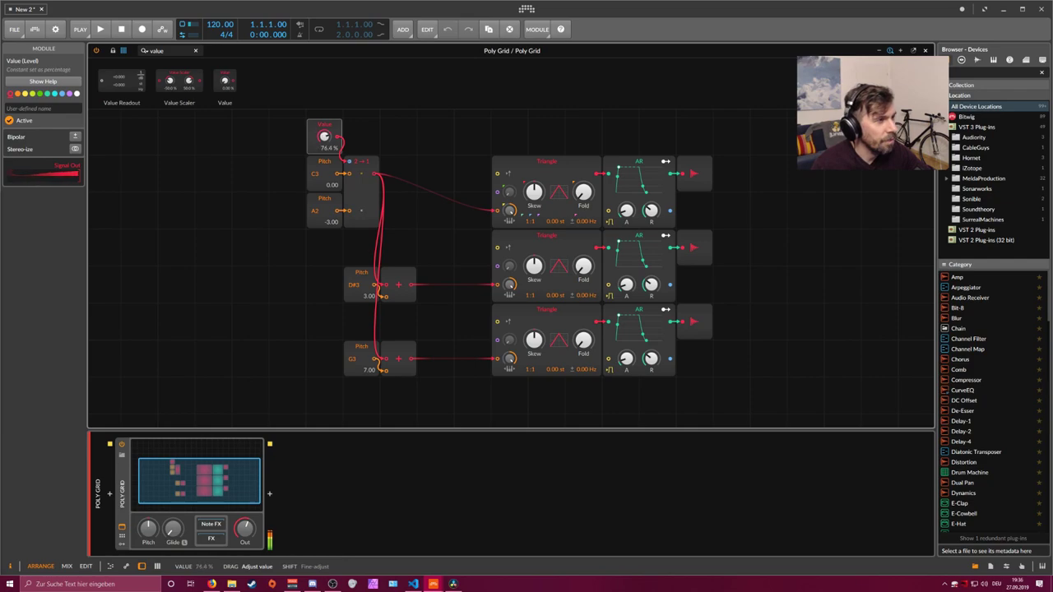
drag(325, 136, 324, 122)
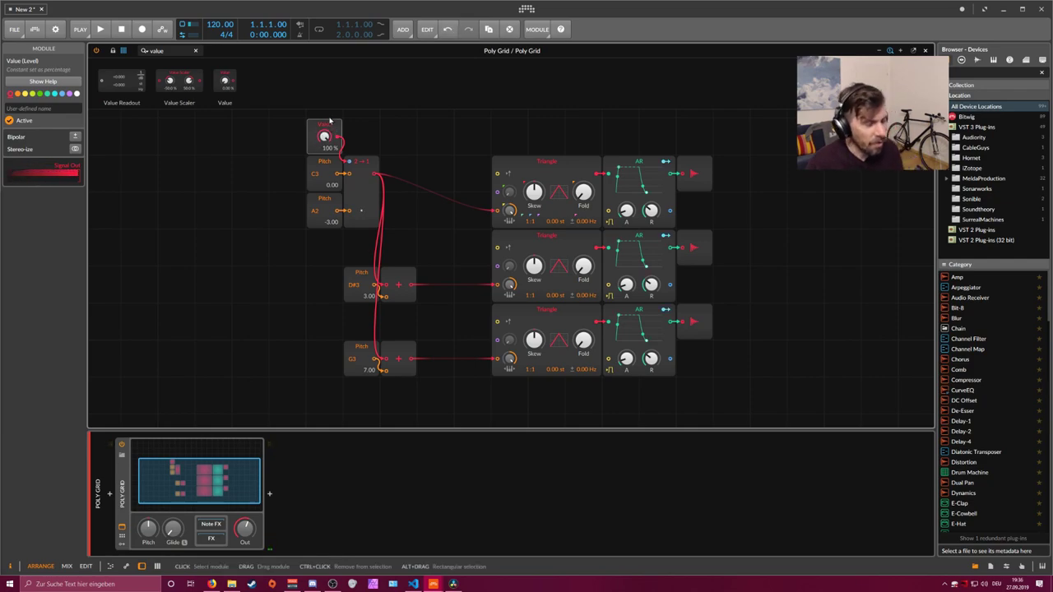
Step: Delete the Value module and place a two-step Gates sequencer above the Pitch modules
key(Delete)
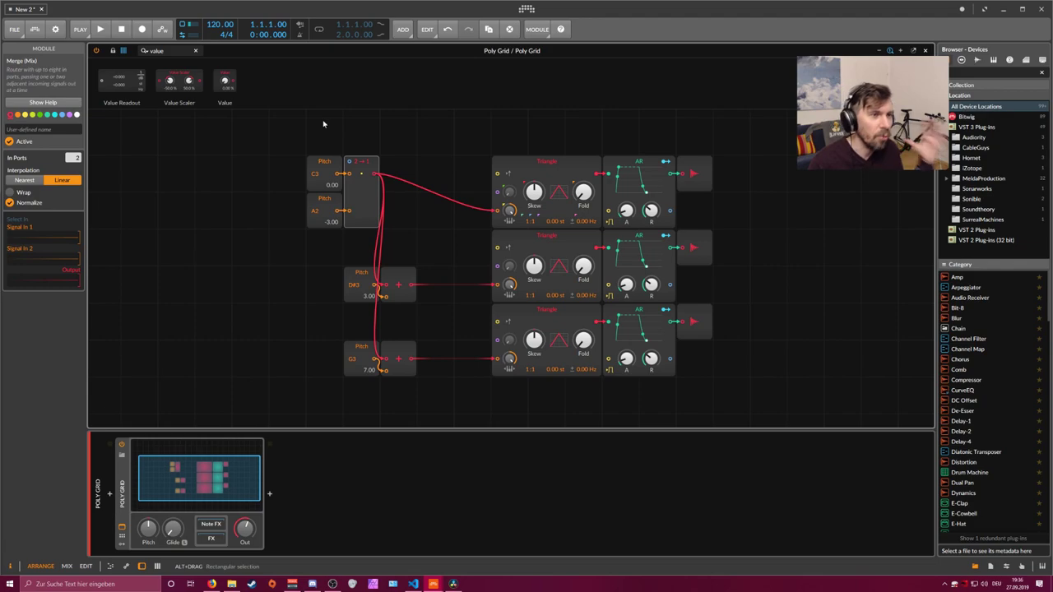
drag(305, 129, 334, 172)
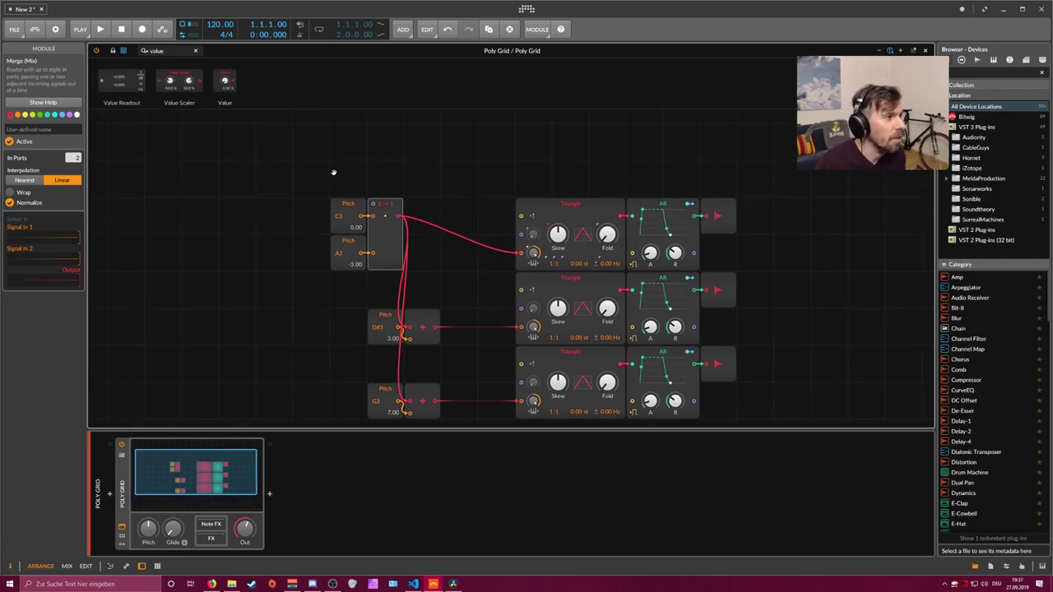
click(139, 51)
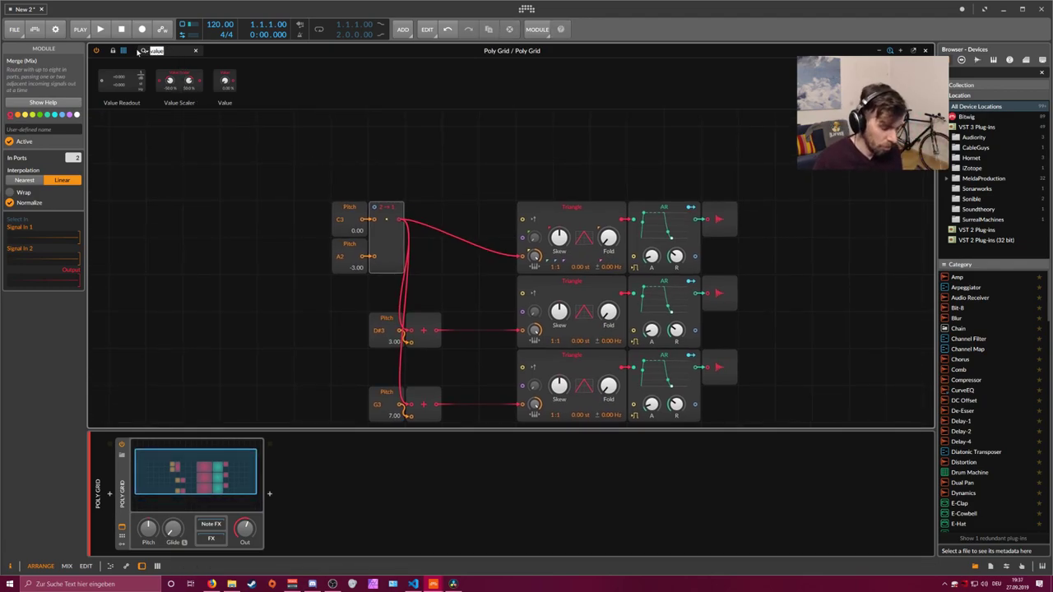
key(BackSpace)
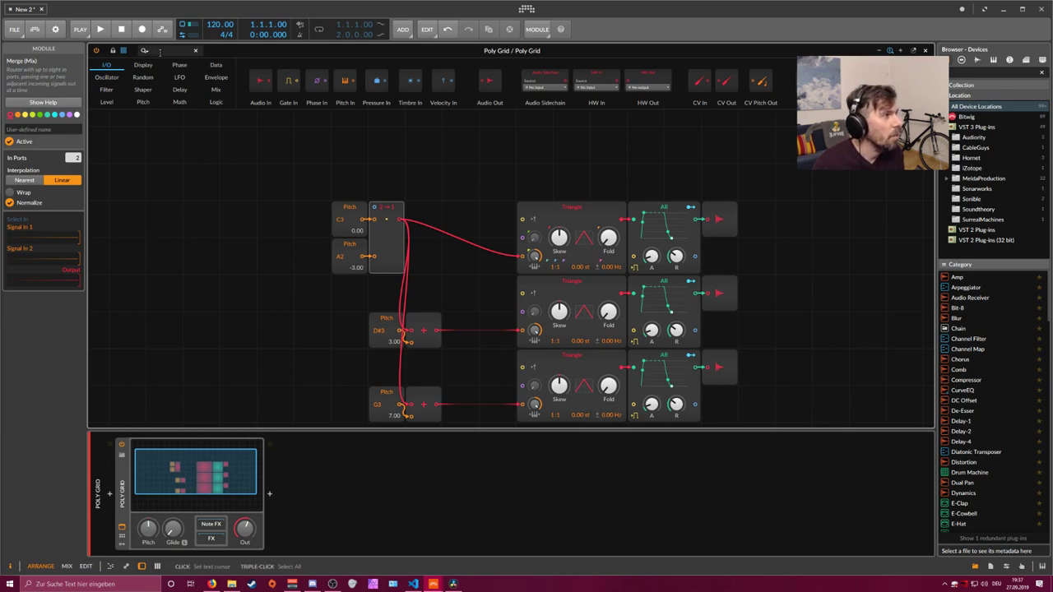
text(ga)
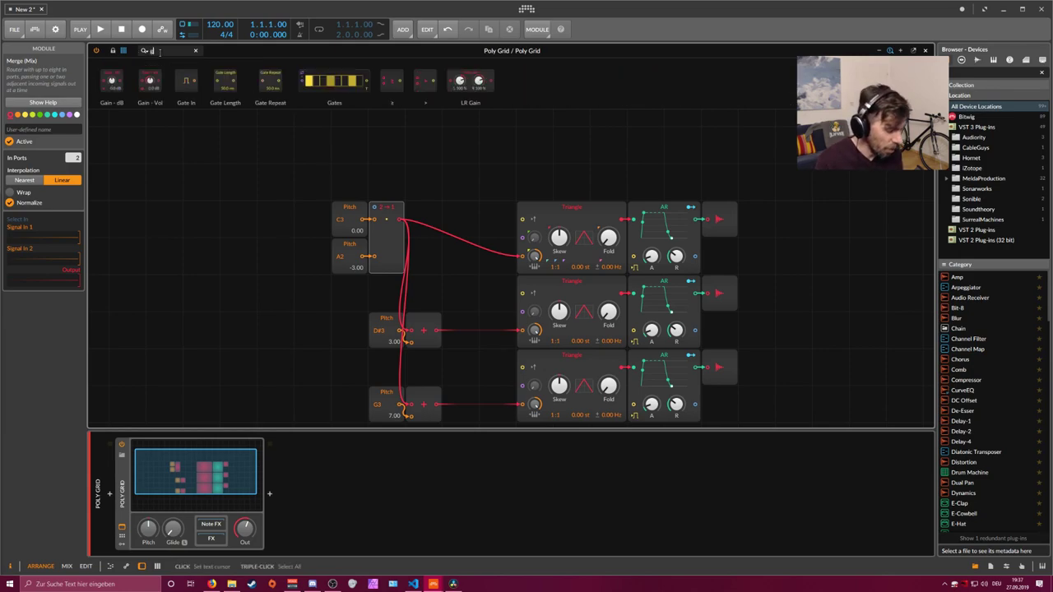
text(te)
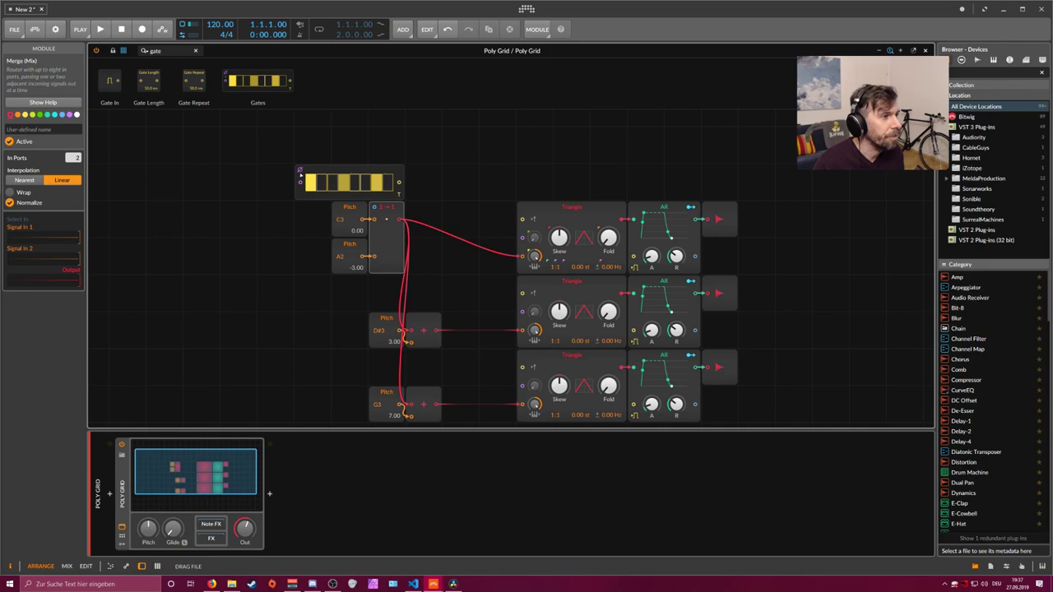
mouse_move(245, 89)
mouse_down()
mouse_move(313, 182)
mouse_move(375, 206)
mouse_up()
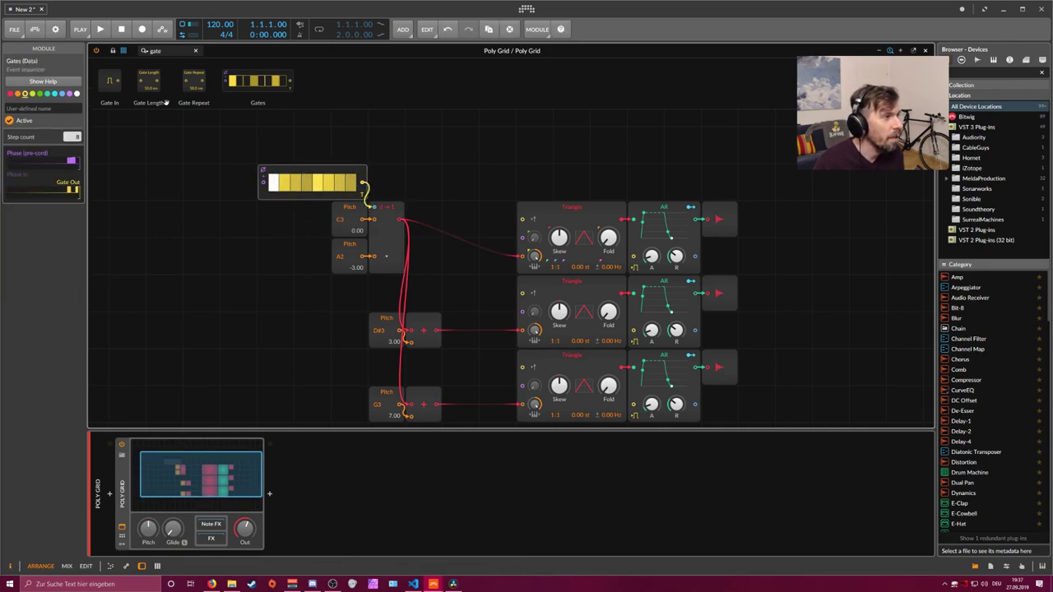
drag(304, 170, 117, 146)
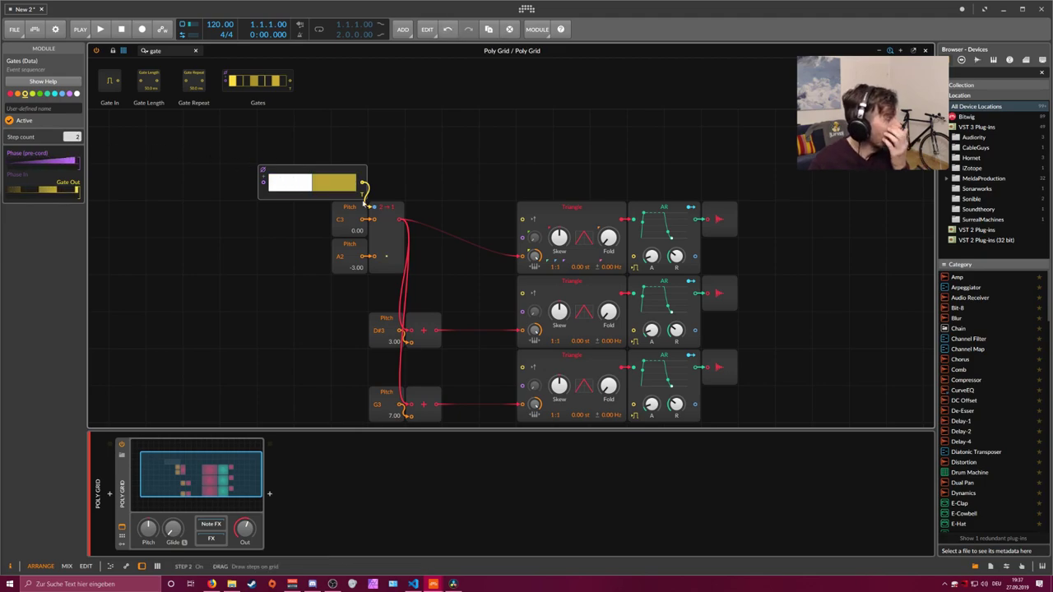
click(385, 226)
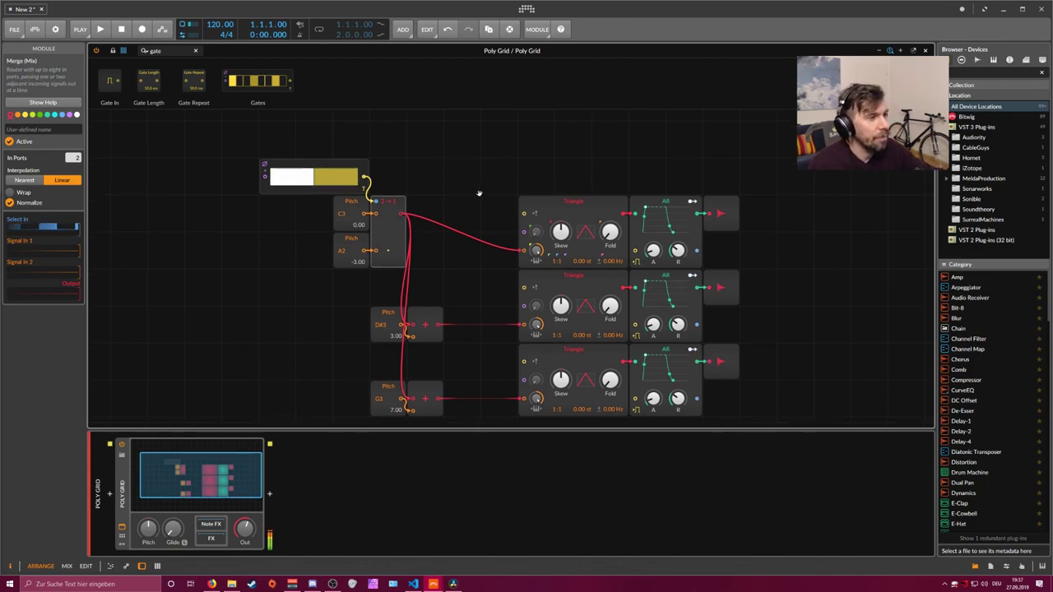
scroll(457, 198, down, 2)
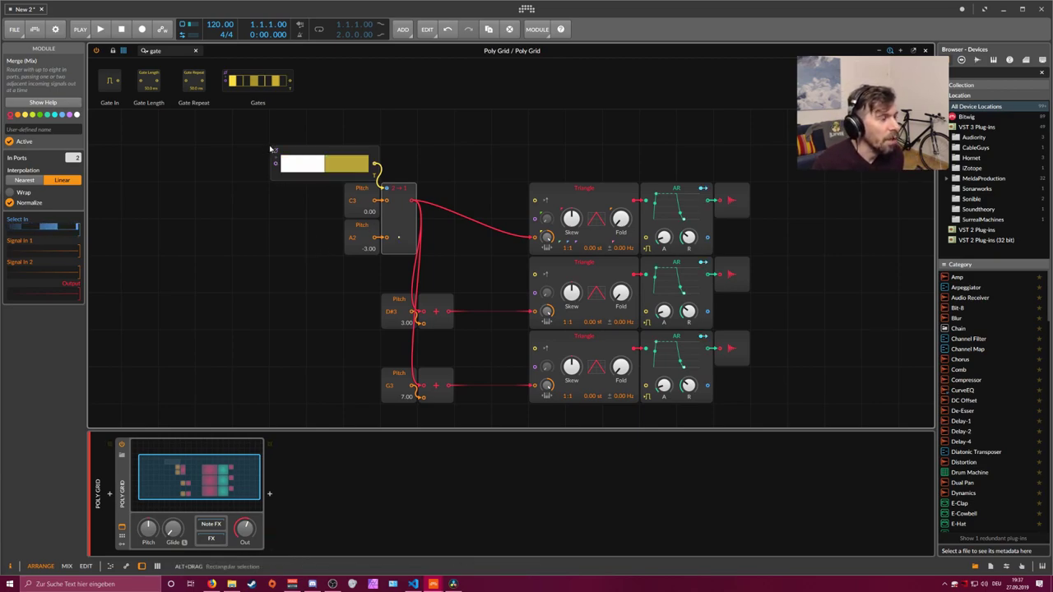
mouse_move(221, 27)
mouse_down()
mouse_move(221, 49)
mouse_move(220, 30)
mouse_up()
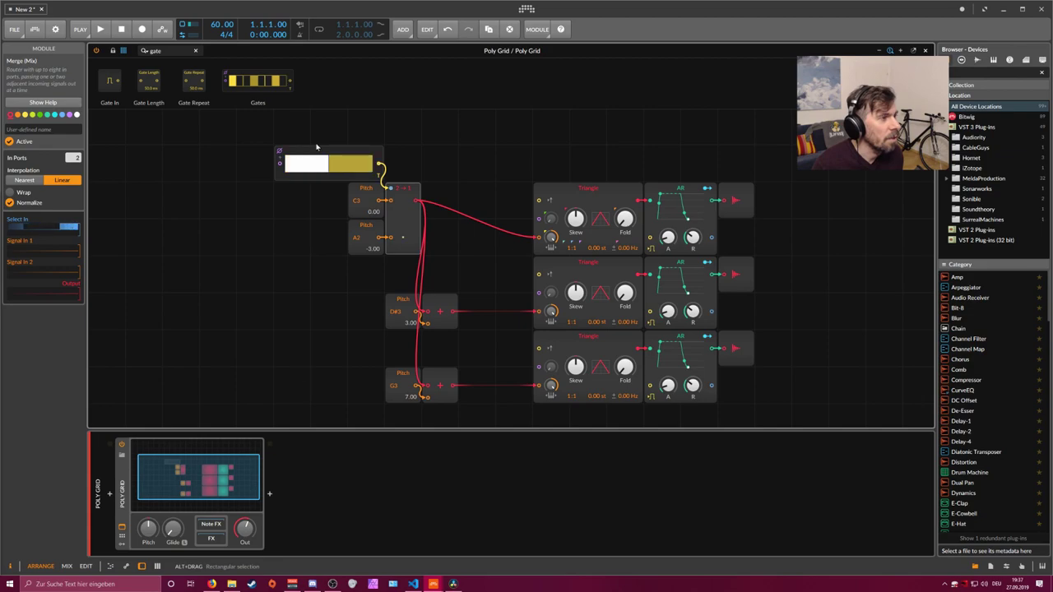
click(298, 149)
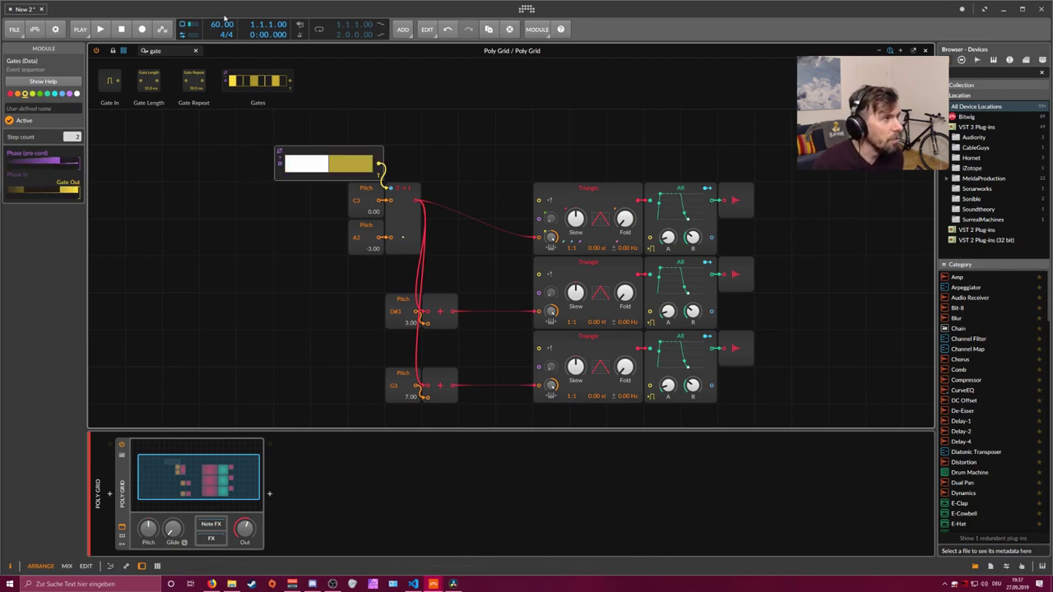
mouse_move(222, 25)
mouse_down()
mouse_move(222, 4)
mouse_move(219, 25)
mouse_up()
drag(288, 133, 322, 140)
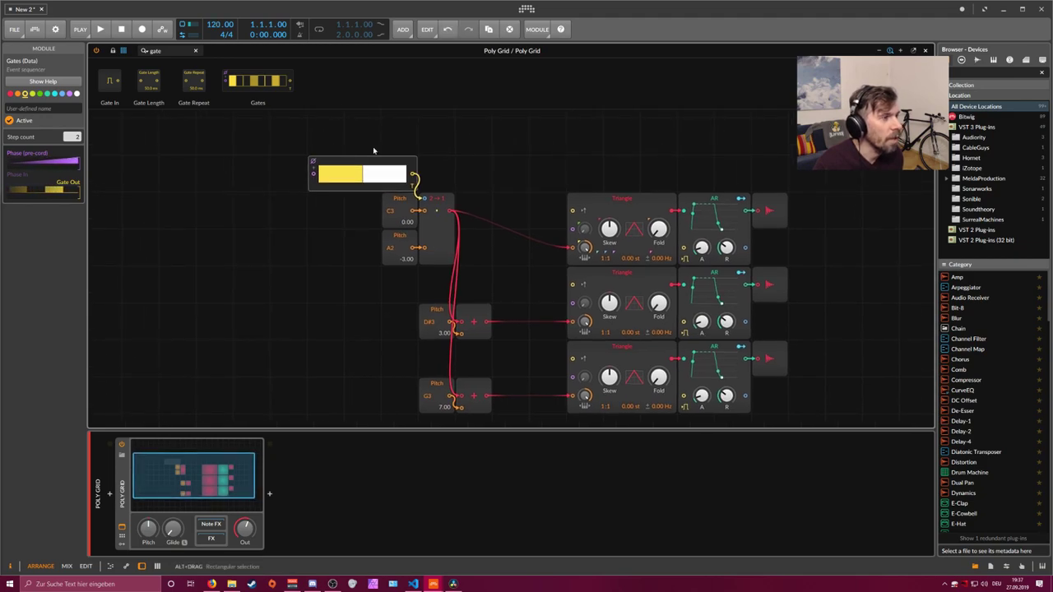
Step: Add a Phase In module left of the Gates sequencer, cabled into its phase input
double_click(155, 50)
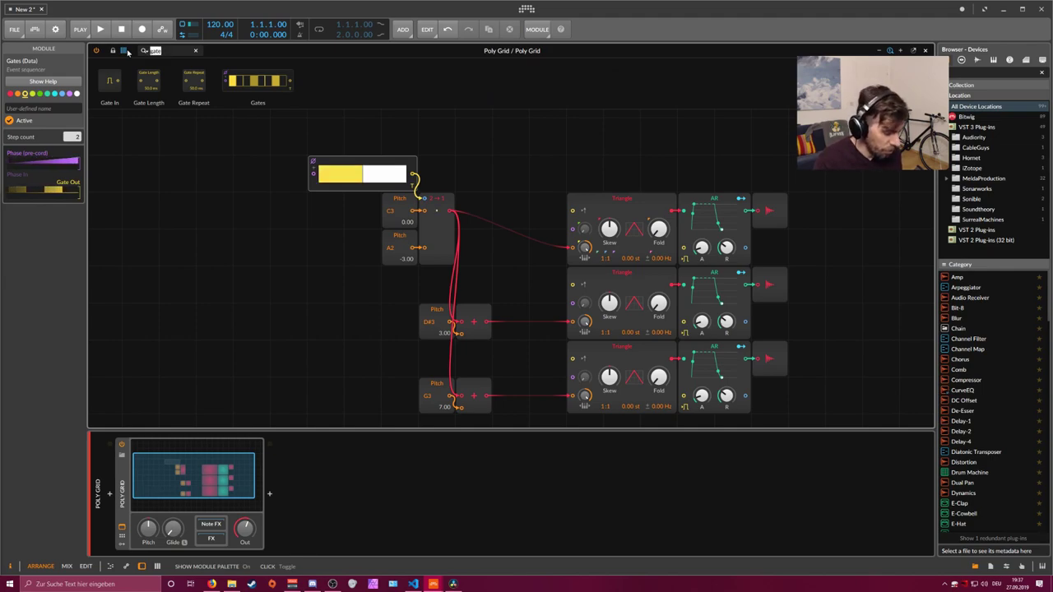
text(phase in)
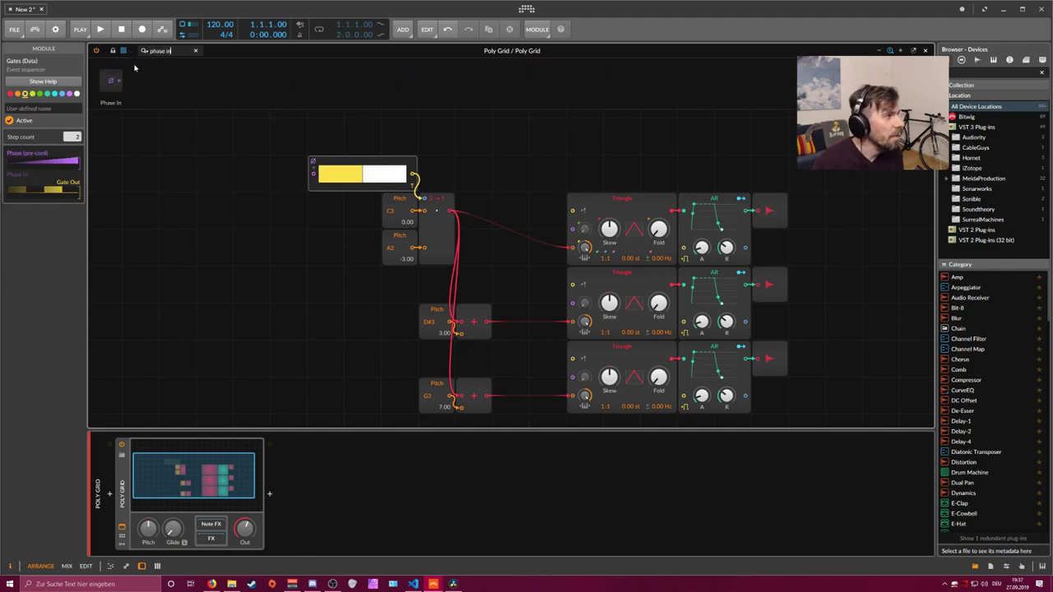
drag(111, 80, 247, 177)
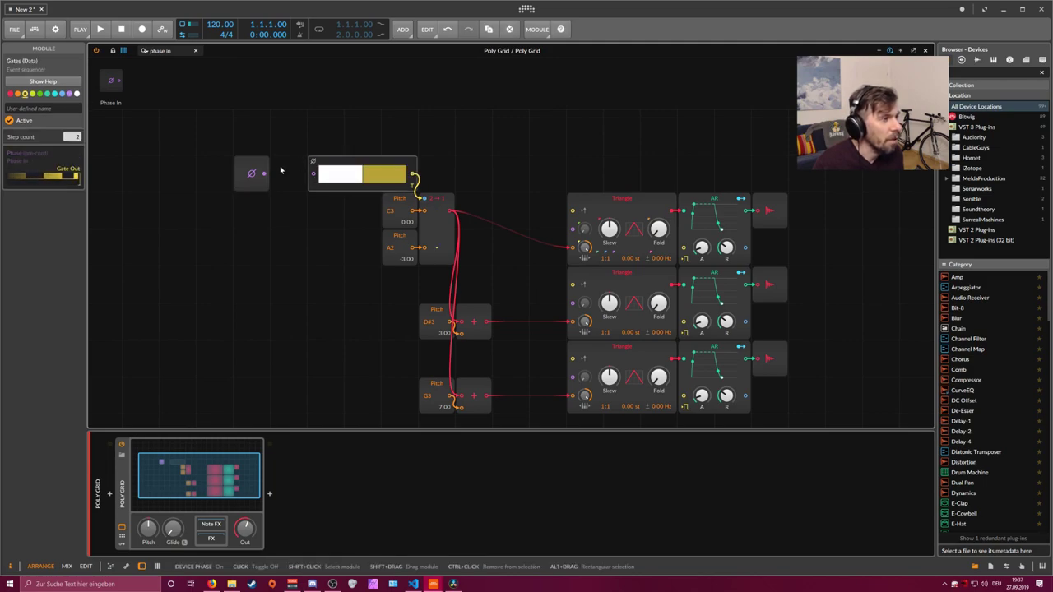
drag(264, 172, 313, 173)
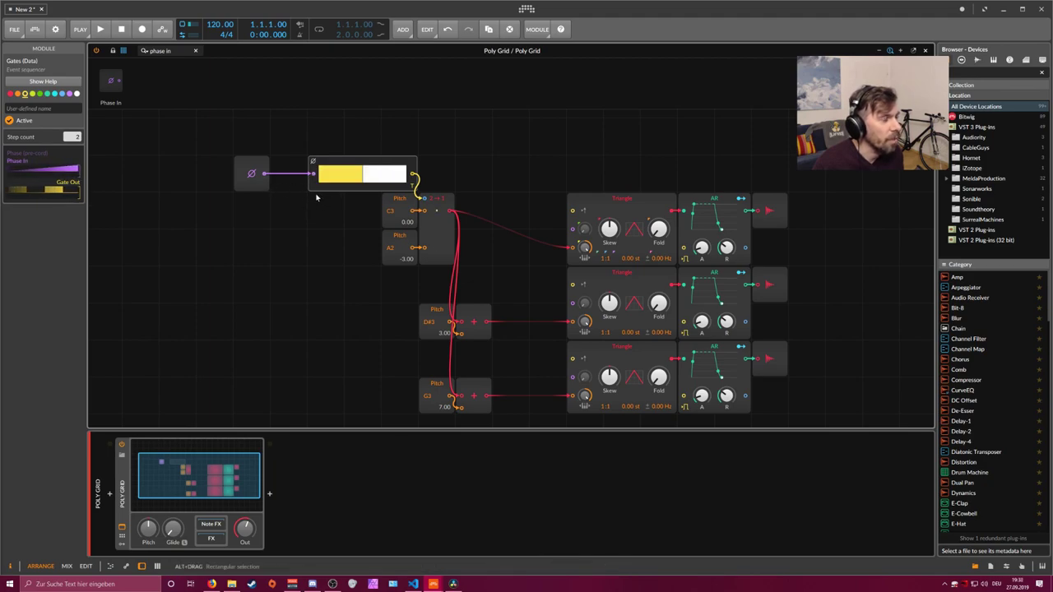
drag(251, 177, 214, 177)
click(235, 202)
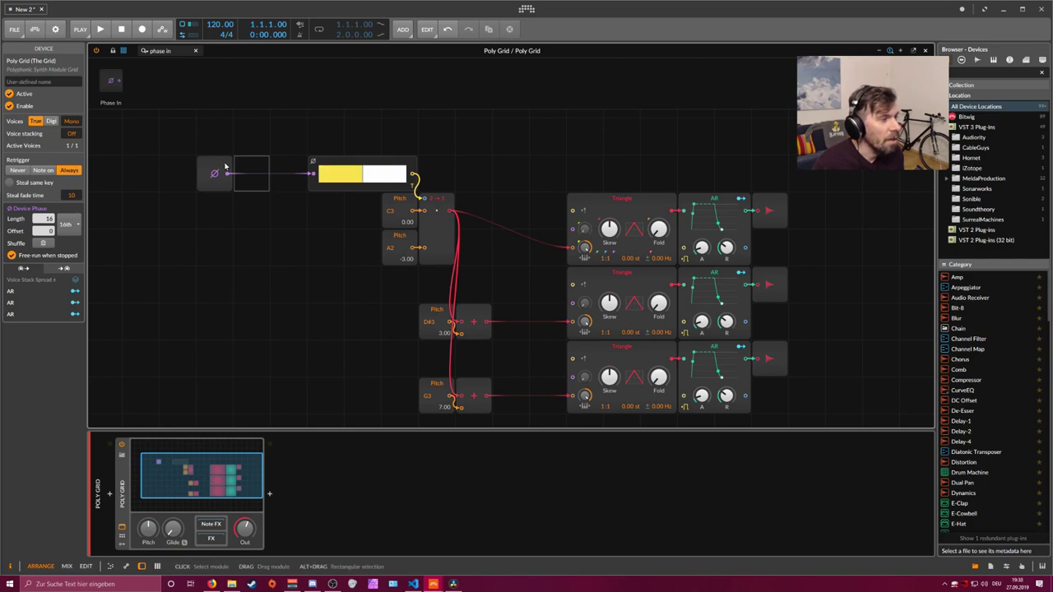
click(224, 169)
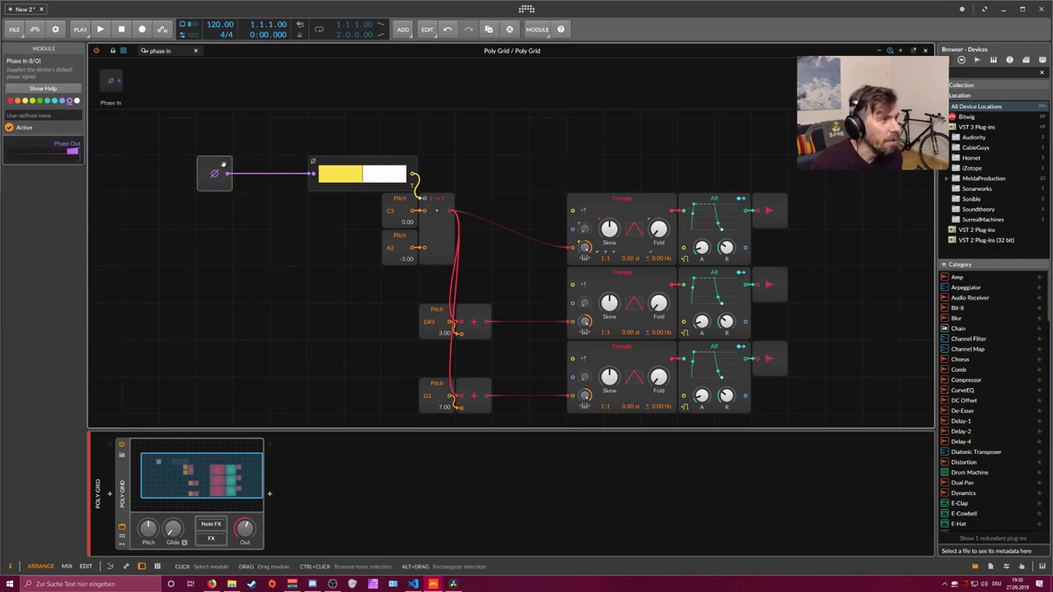
click(324, 177)
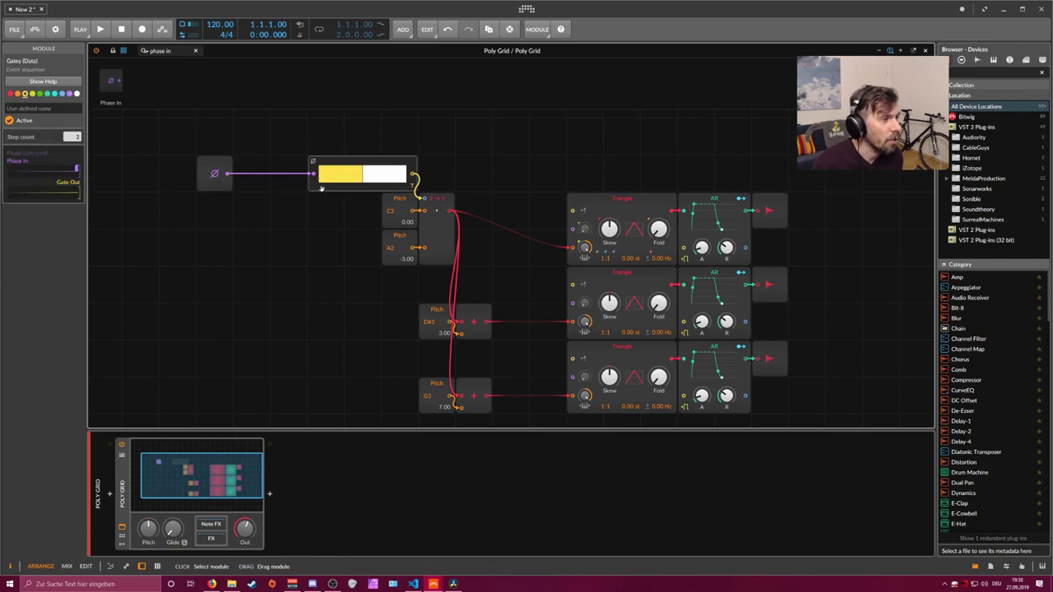
click(152, 51)
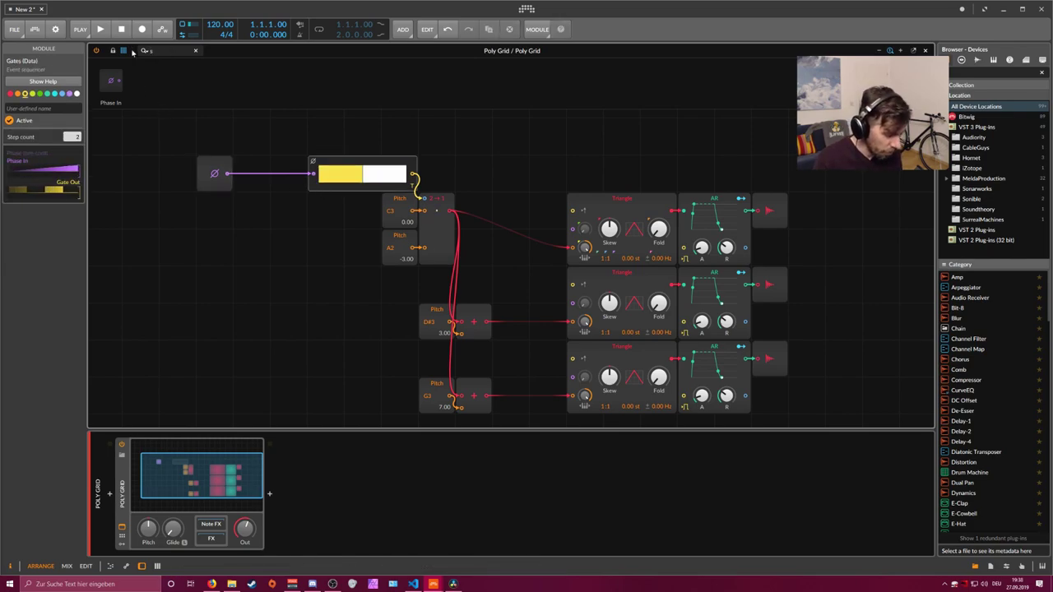
Step: Insert a Ø Scaler on the Phase In–Gates cable, ending at rate 1.00 and ratio 1:2
text(cale)
drag(179, 83, 264, 176)
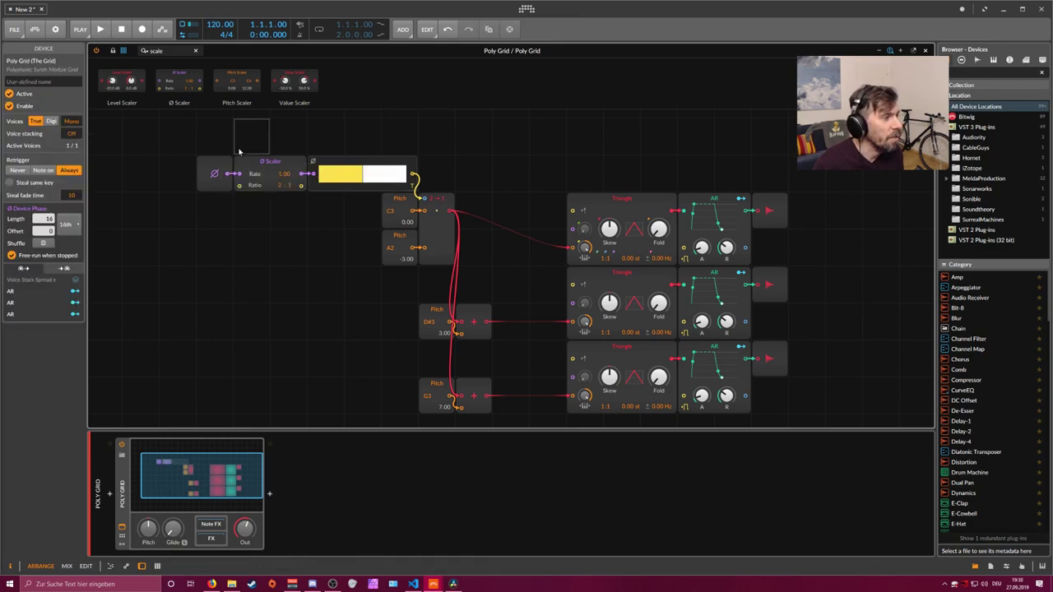
click(215, 172)
click(313, 174)
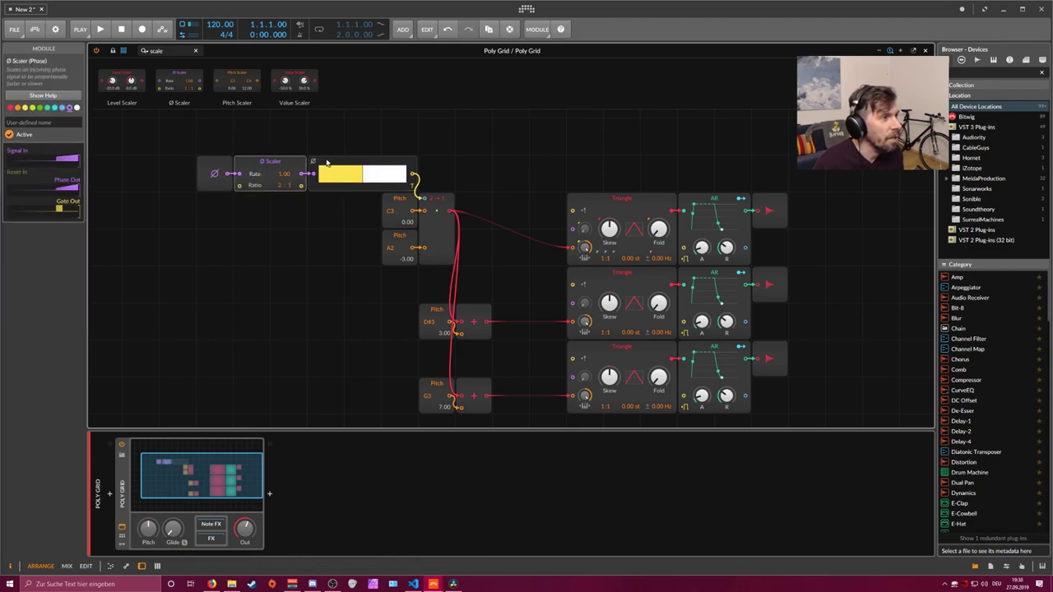
drag(283, 186, 283, 156)
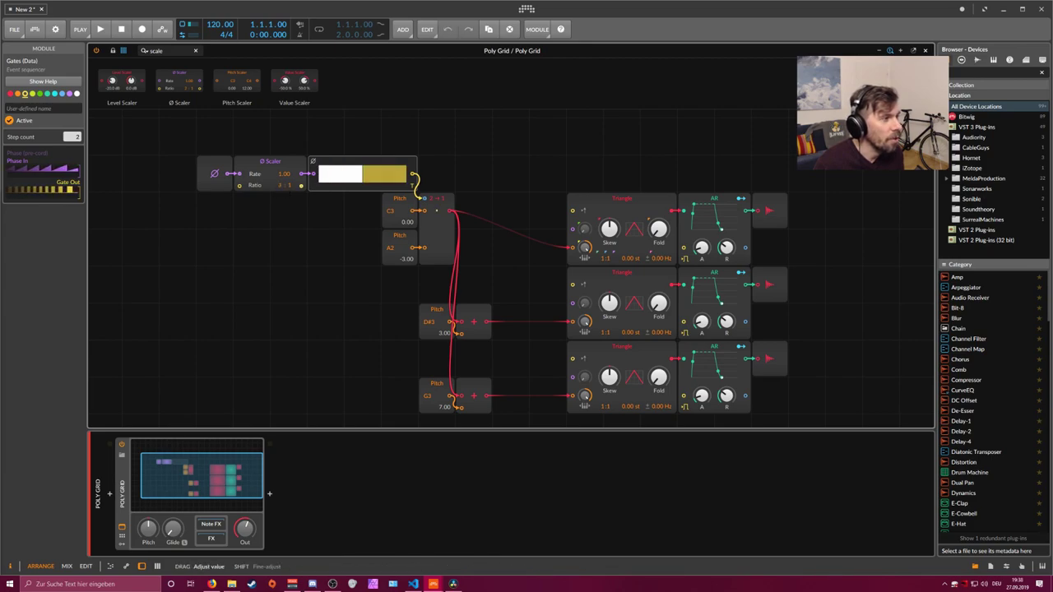
key(ctrl+z)
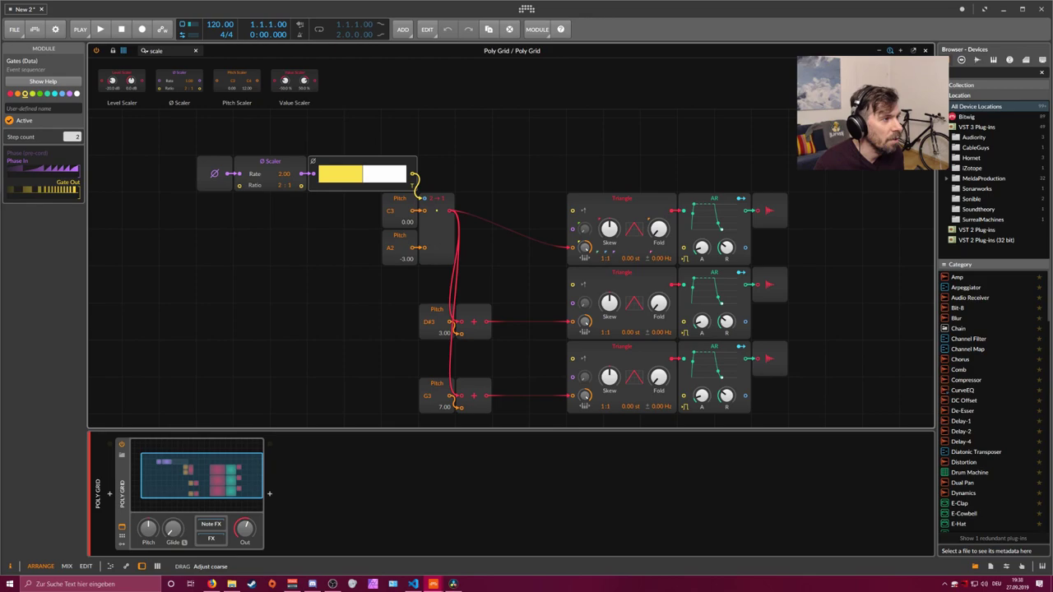
drag(283, 173, 283, 177)
key(ctrl+z)
key(ctrl+z)
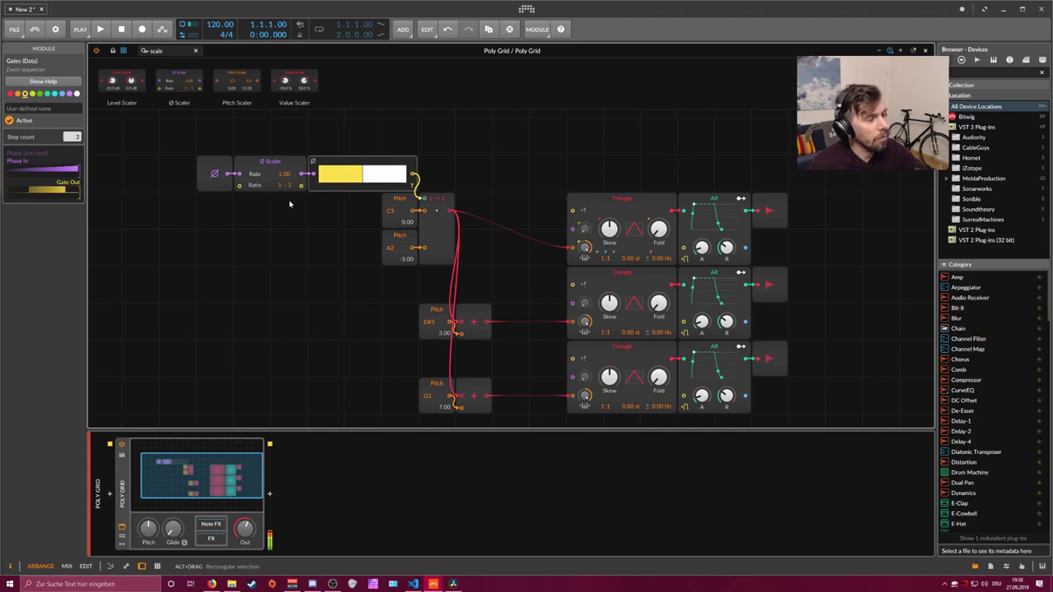
Step: Move the phase chain left and the Pitch-and-Merge group up beside the sequencer
mouse_move(289, 203)
mouse_down()
mouse_move(212, 164)
mouse_move(175, 164)
mouse_up()
click(428, 270)
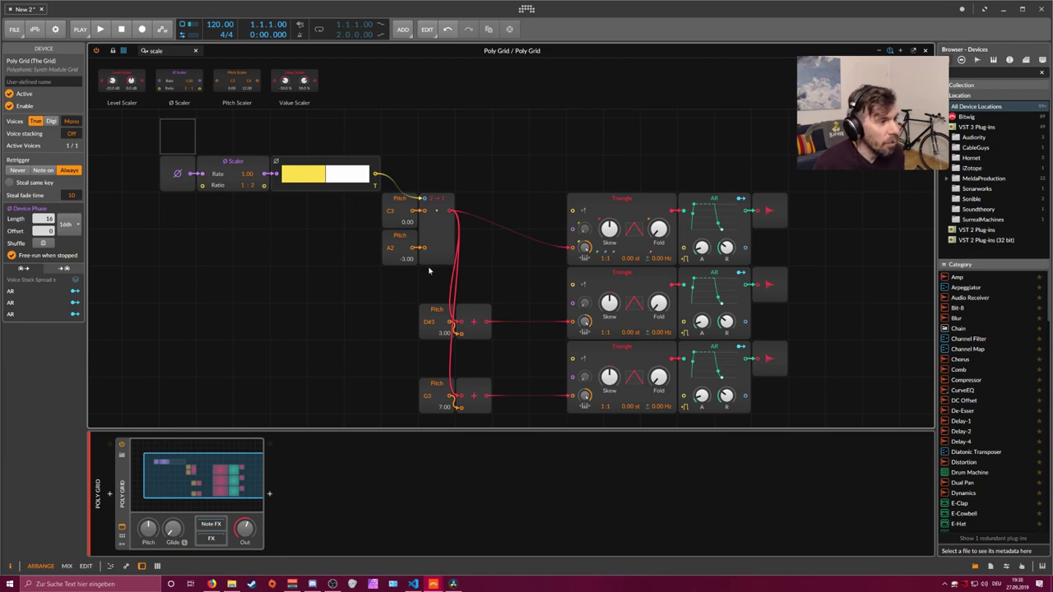
drag(475, 255, 407, 215)
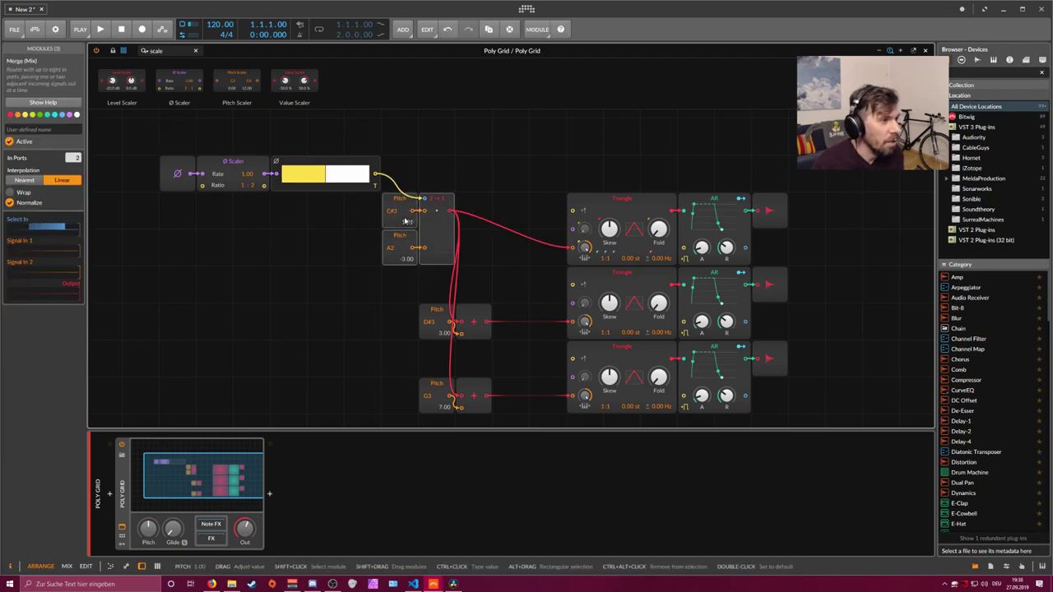
drag(443, 234, 444, 197)
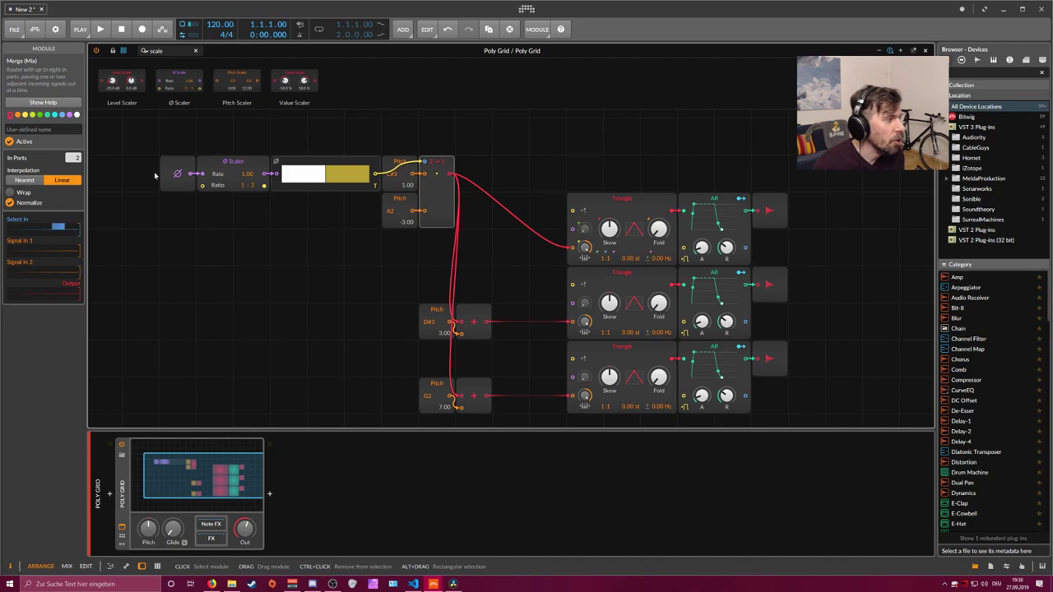
Step: Give the Merge three inputs and add a duplicate Pitch module set to F#2 (−6.00) below A2
drag(78, 165, 78, 156)
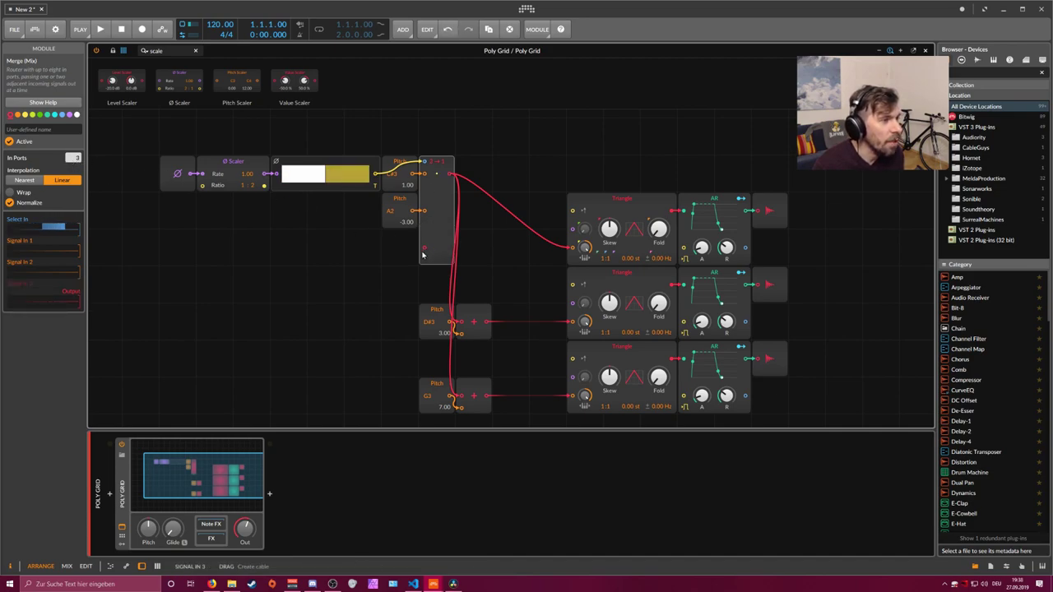
click(409, 205)
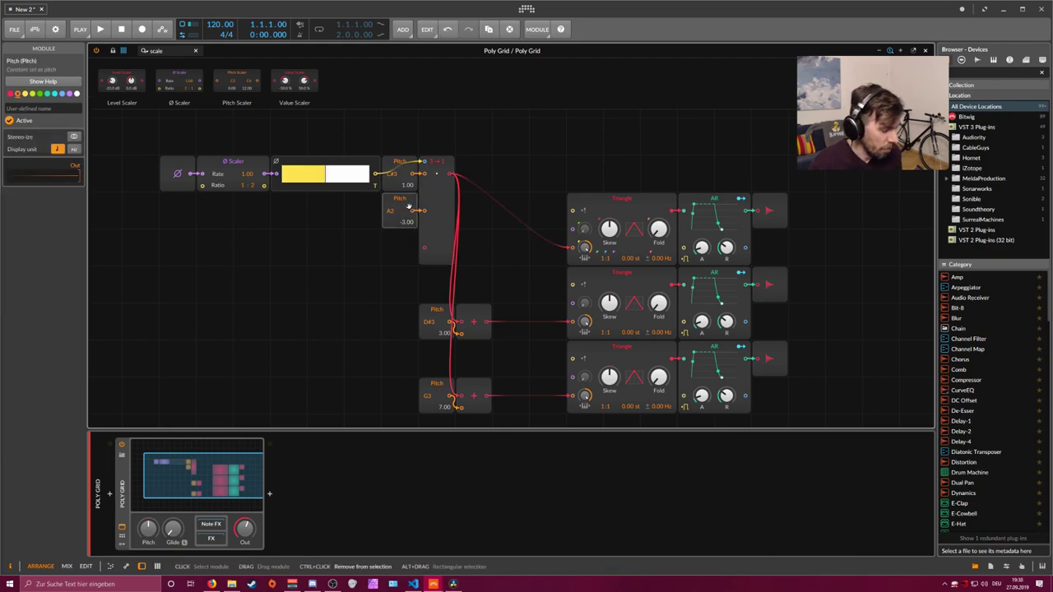
drag(409, 206, 409, 243)
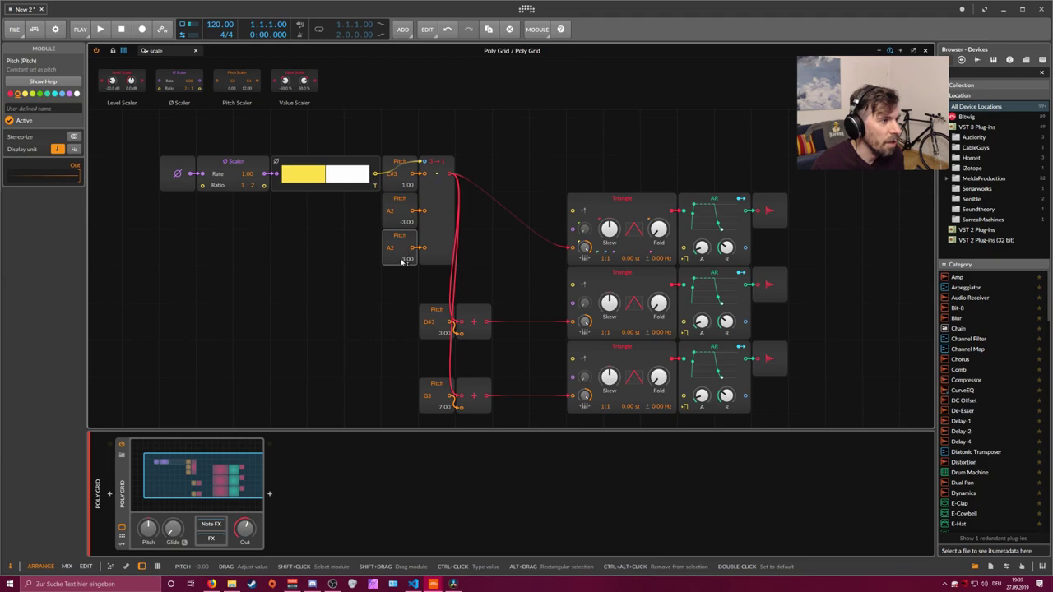
drag(403, 261, 403, 288)
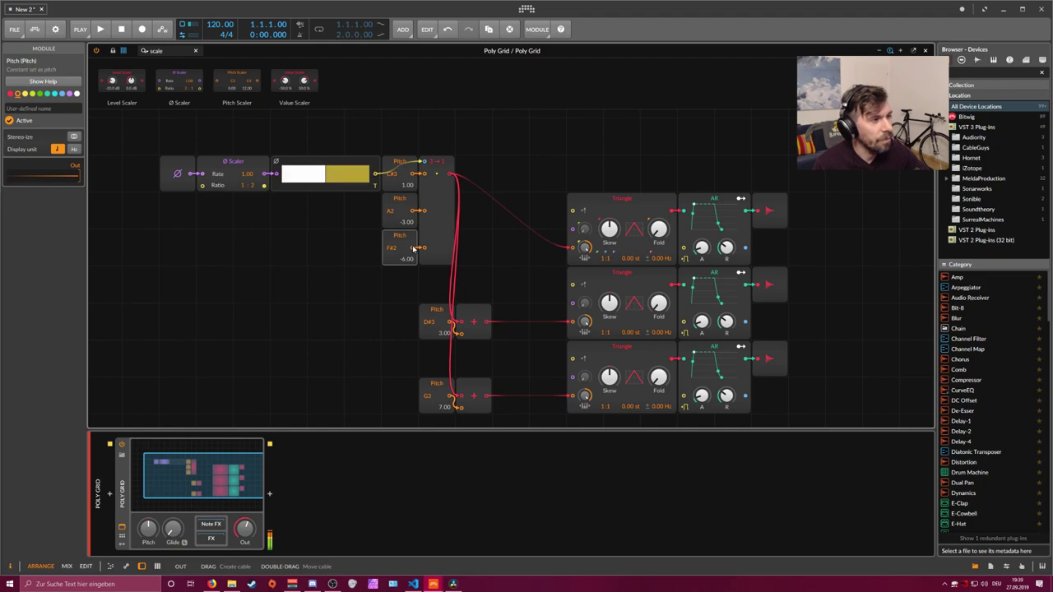
click(324, 161)
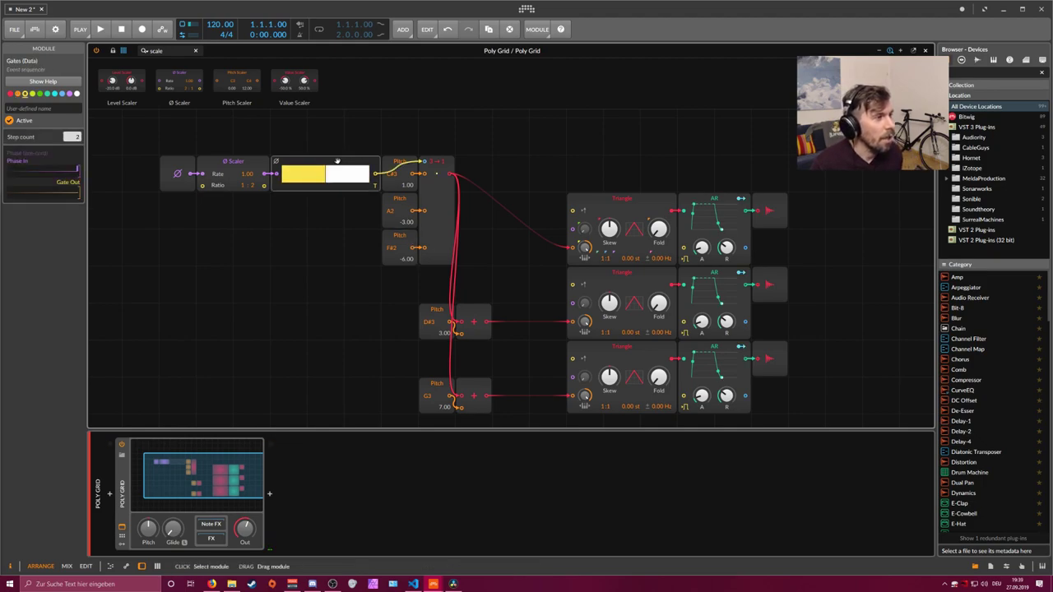
scroll(73, 136, up, 1)
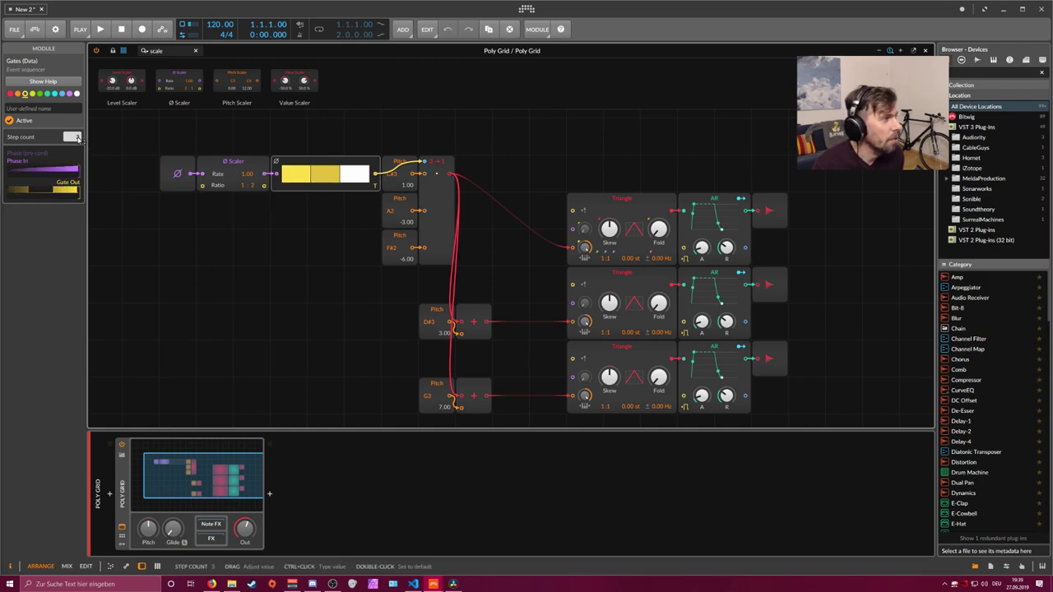
scroll(73, 136, down, 1)
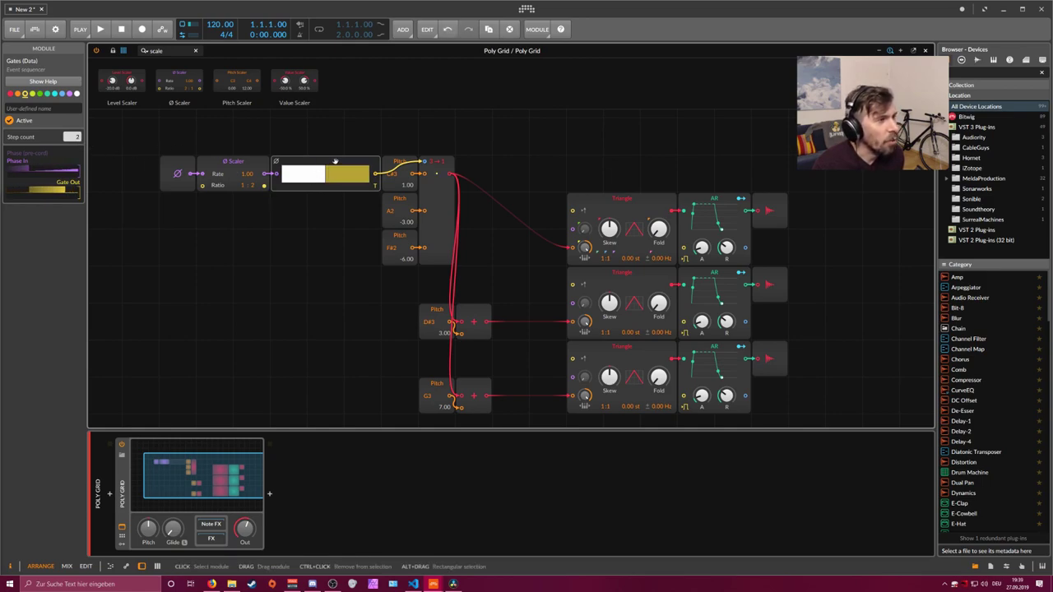
scroll(83, 140, up, 1)
scroll(83, 140, up, 1)
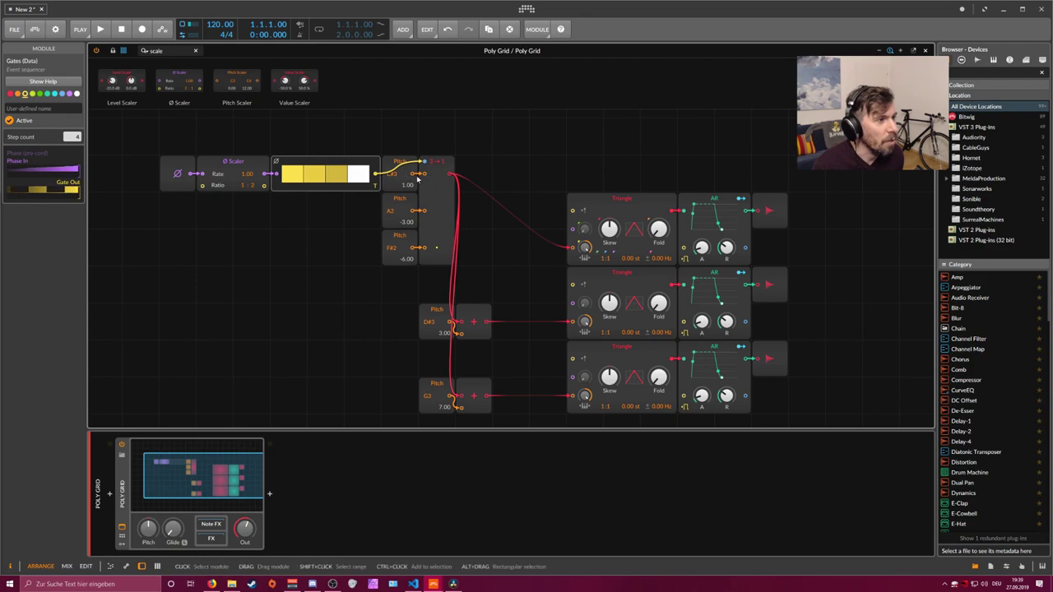
click(441, 234)
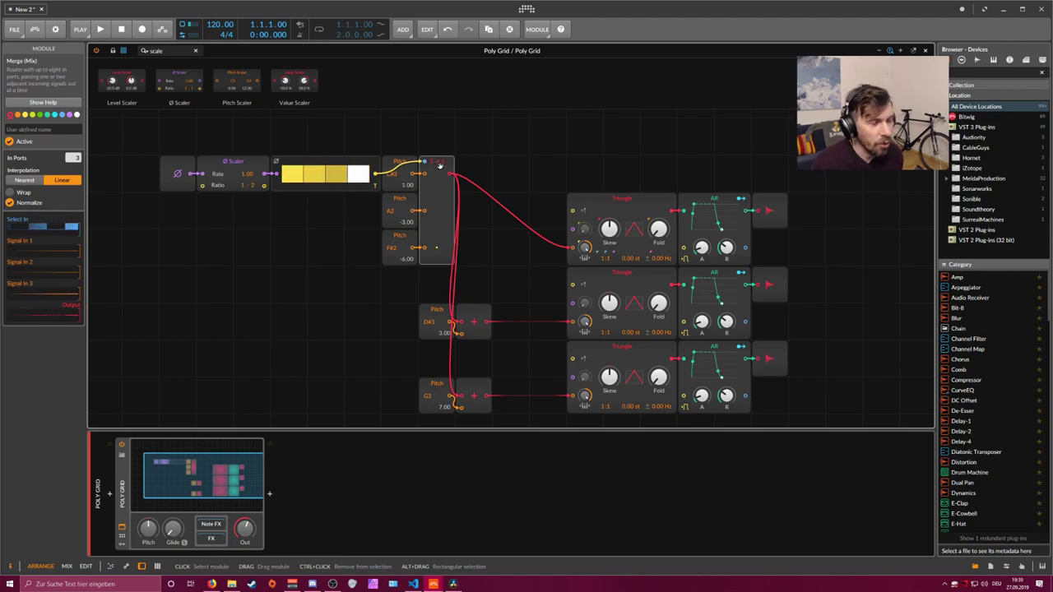
click(329, 161)
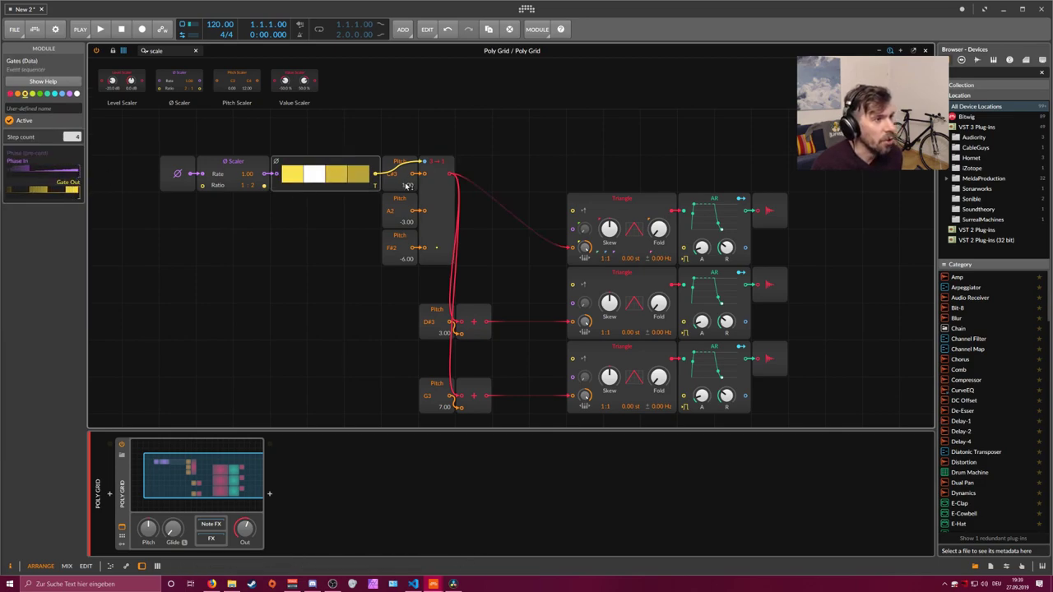
click(439, 175)
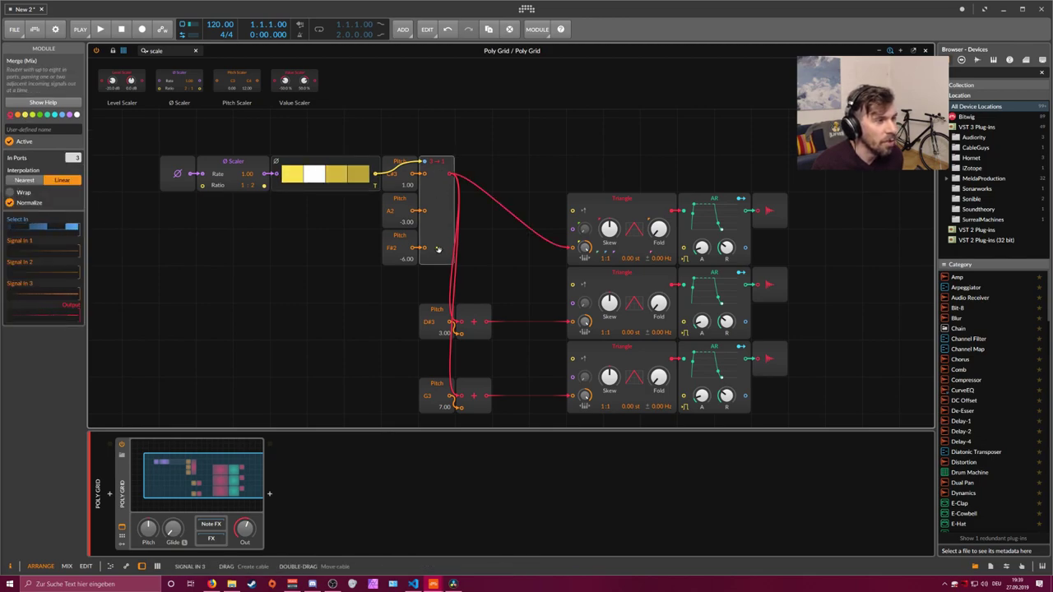
click(312, 165)
mouse_move(72, 137)
mouse_down()
mouse_move(73, 115)
mouse_move(73, 165)
mouse_up()
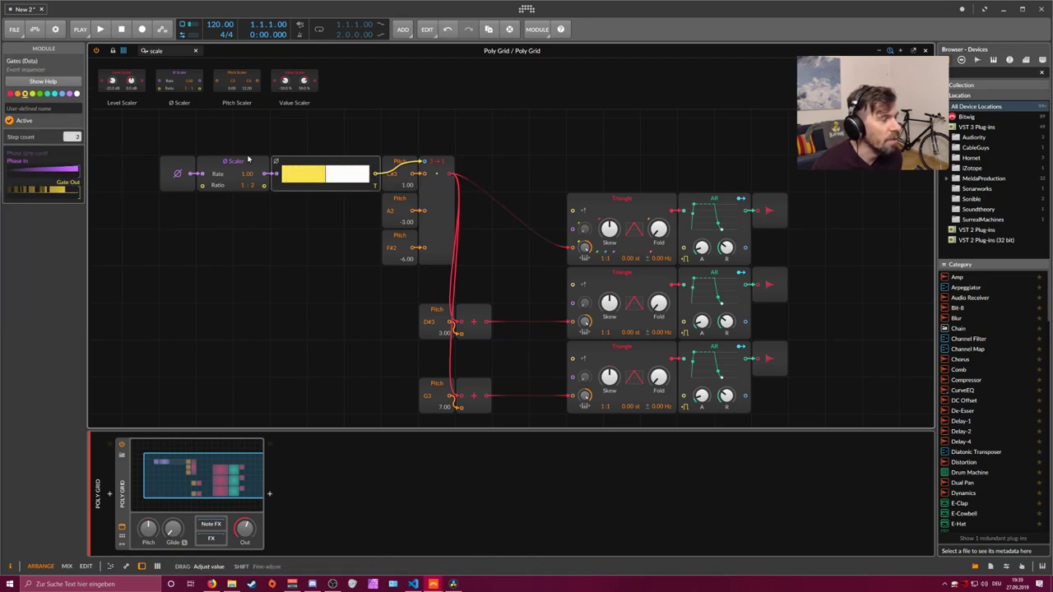
click(339, 165)
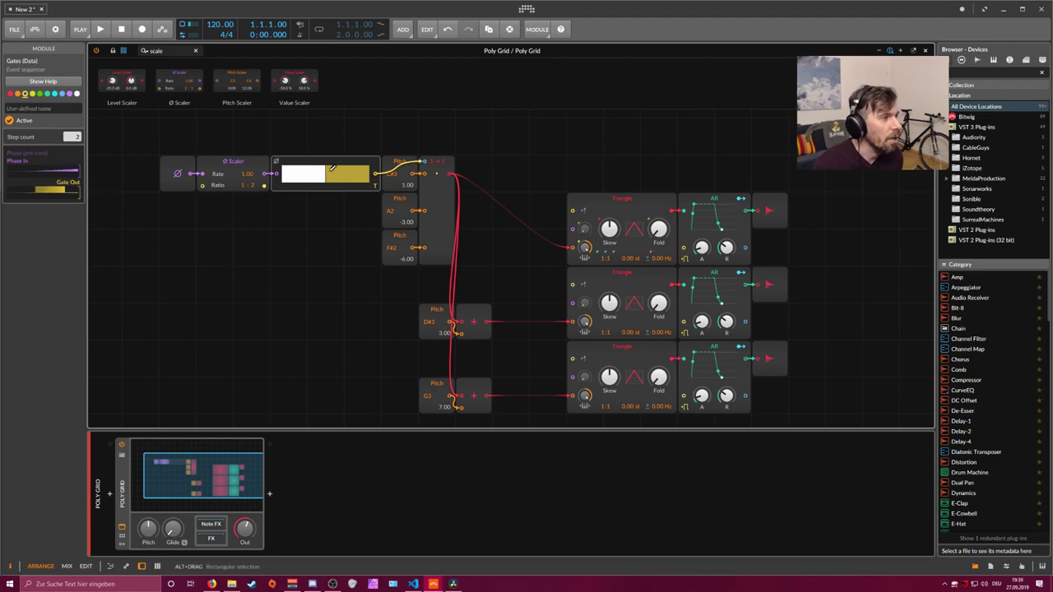
click(346, 172)
Step: Move the phase source and Scaler up and to the left
shift+click(180, 165)
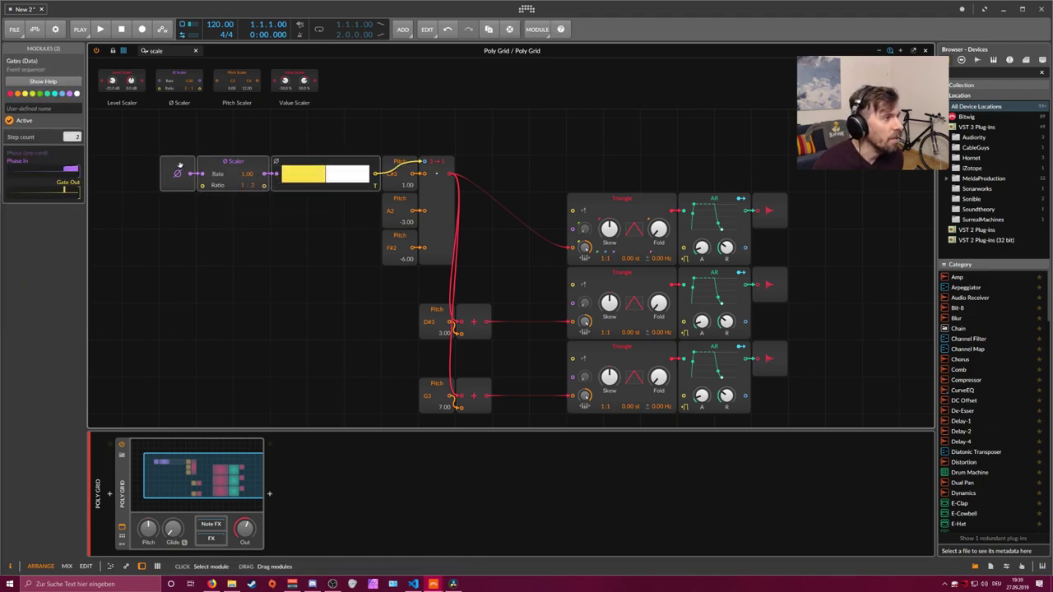
drag(180, 164, 153, 188)
click(387, 193)
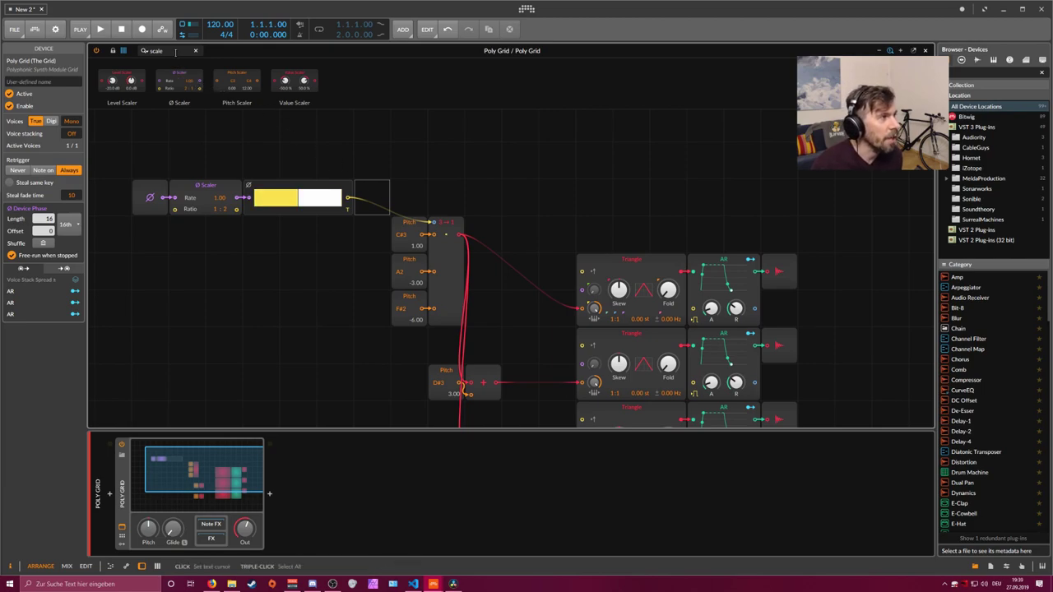
Step: Add a Counter above the sequencer, patched from the Scaler output into the Merge select input
double_click(155, 50)
key(BackSpace)
text(counter)
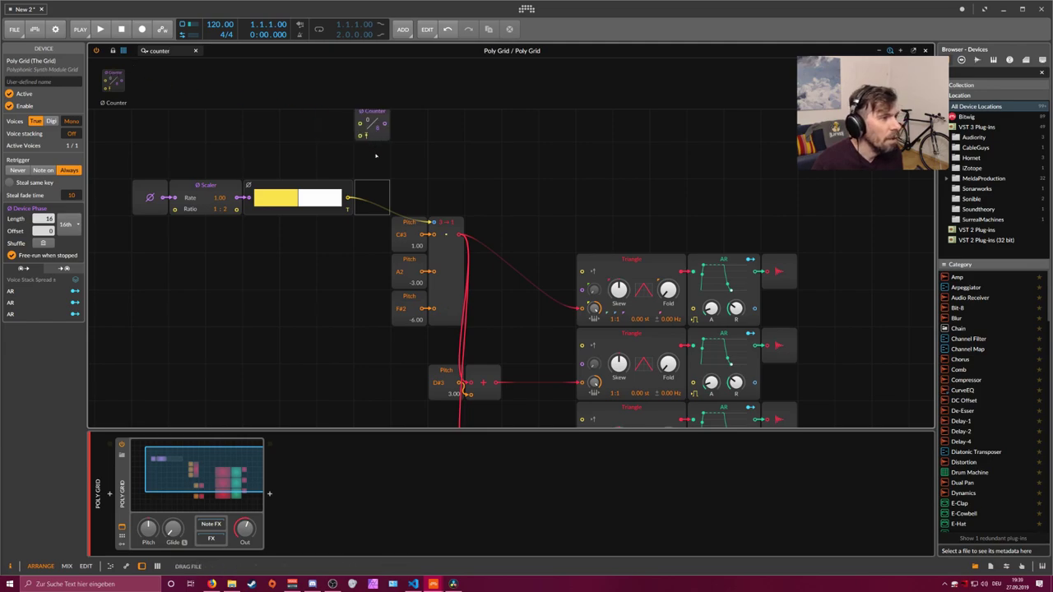
drag(112, 74, 372, 156)
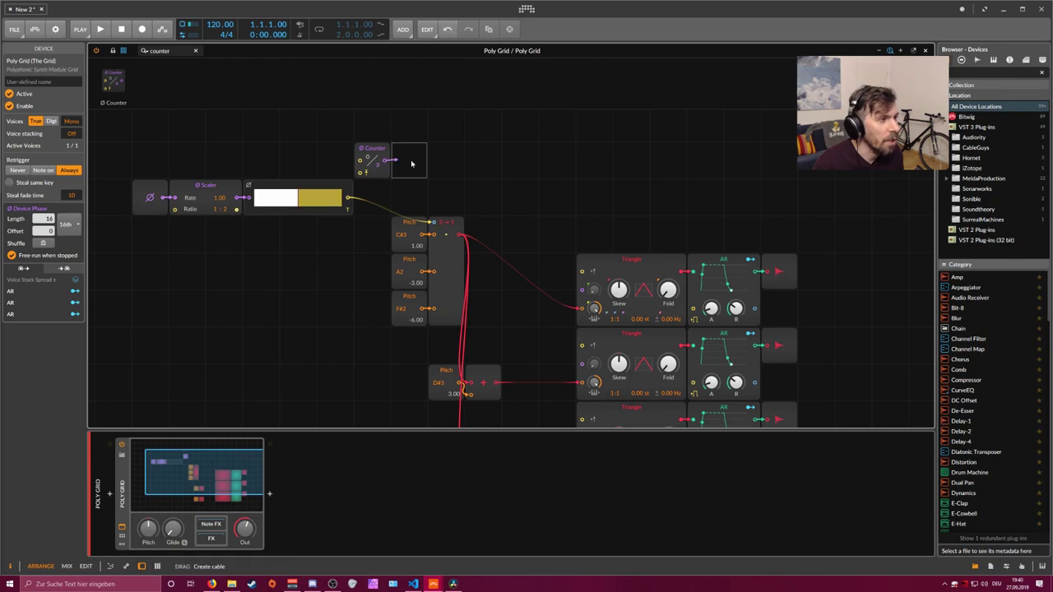
drag(395, 161, 431, 222)
drag(374, 151, 411, 151)
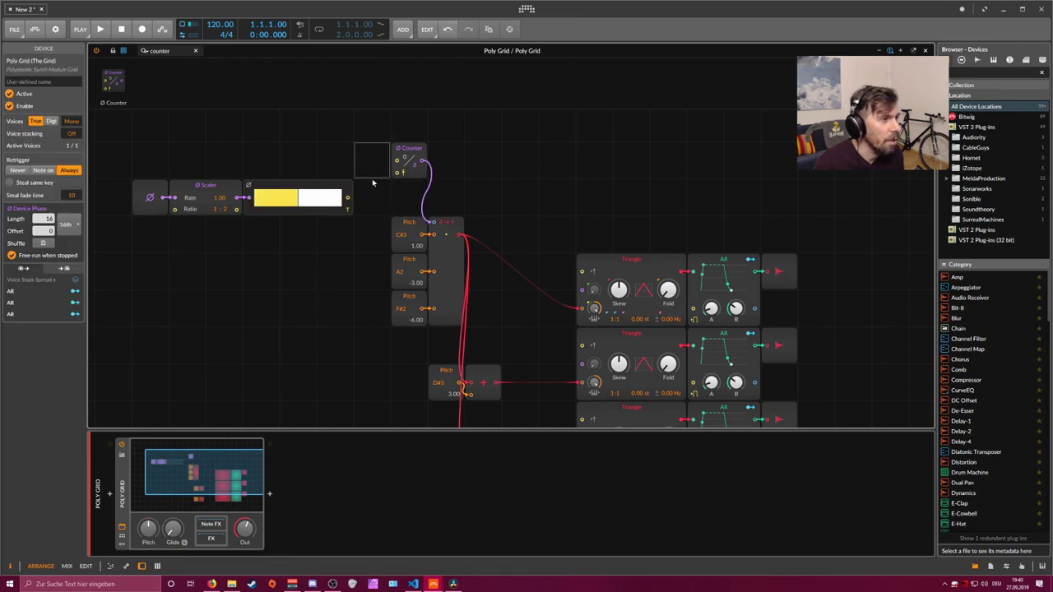
drag(372, 184, 397, 161)
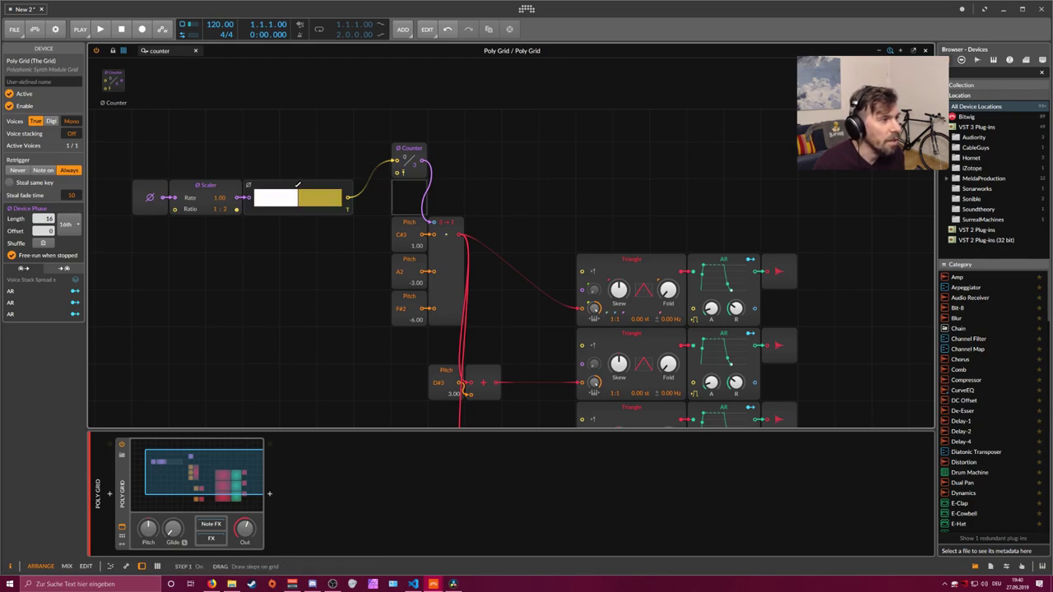
Step: Enable Wrap on the Merge pitch selector in the Inspector
click(298, 184)
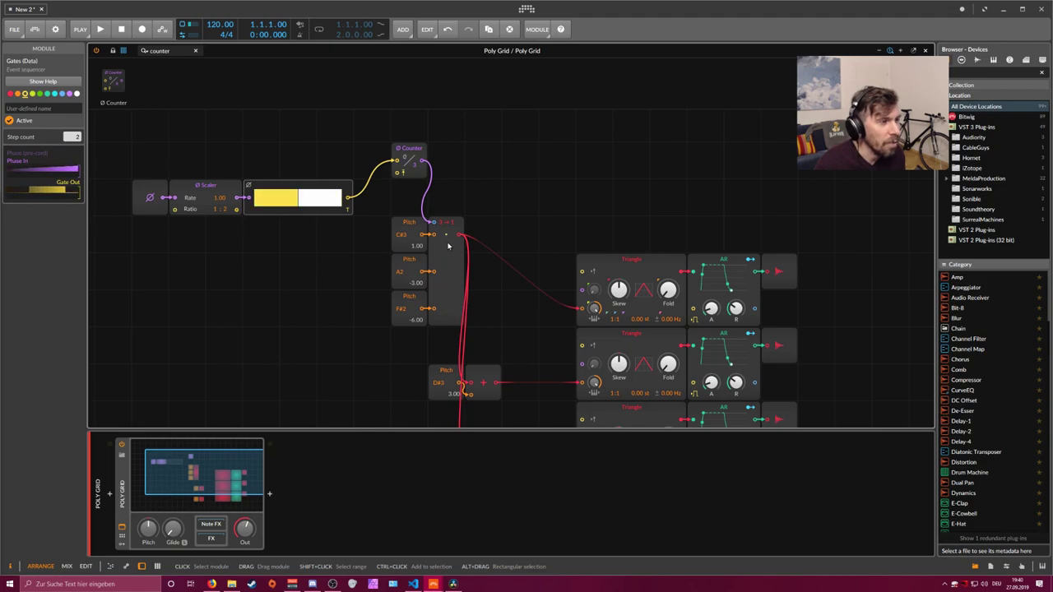
click(448, 233)
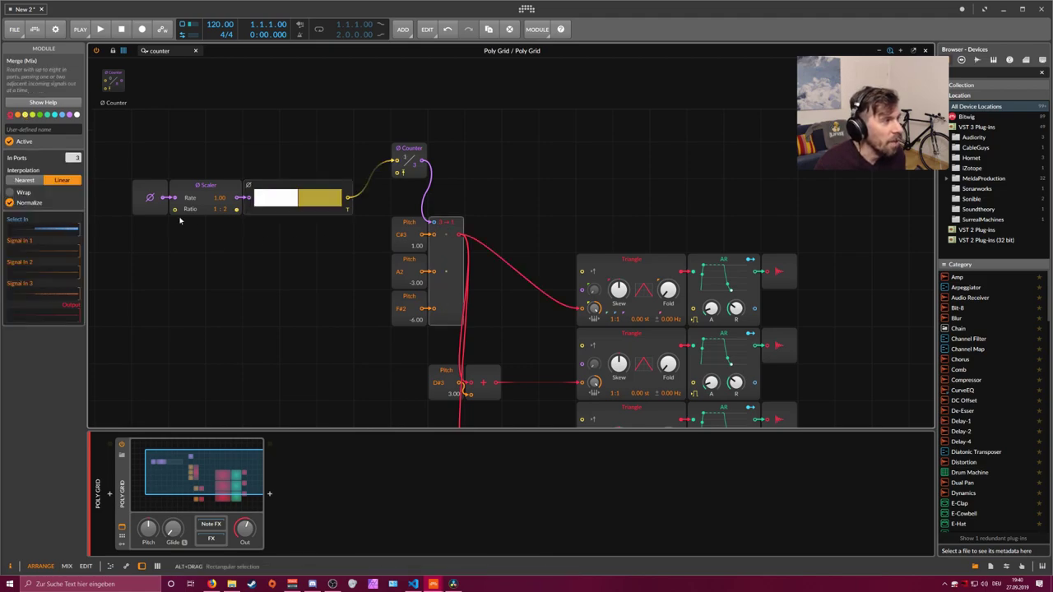
click(10, 191)
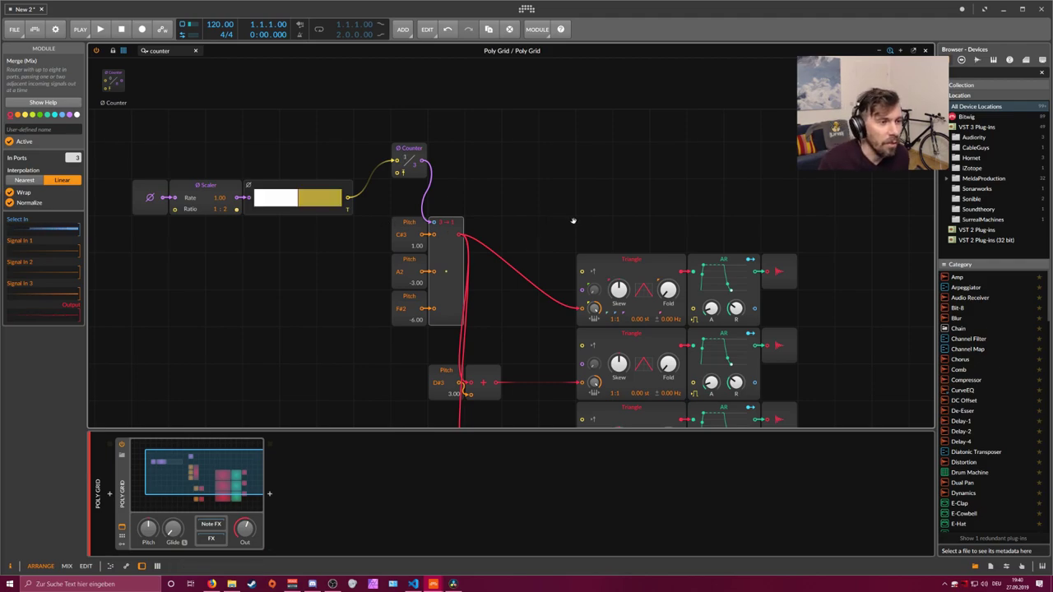
Step: Shift the three Triangle/AR oscillator chains further right
scroll(573, 221, down, 2)
drag(567, 176, 761, 403)
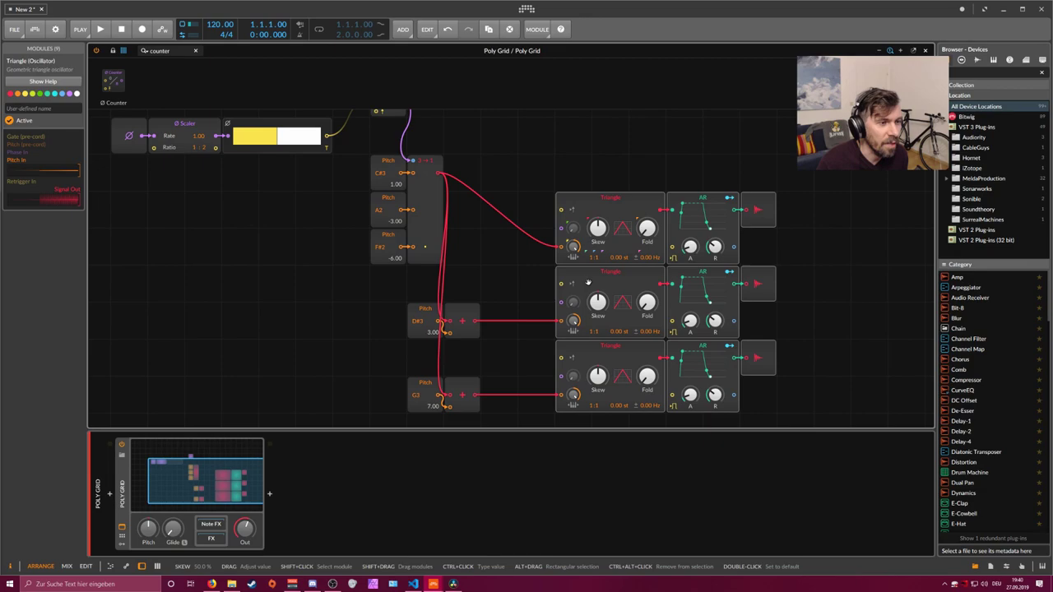
drag(589, 282, 662, 282)
drag(560, 254, 588, 279)
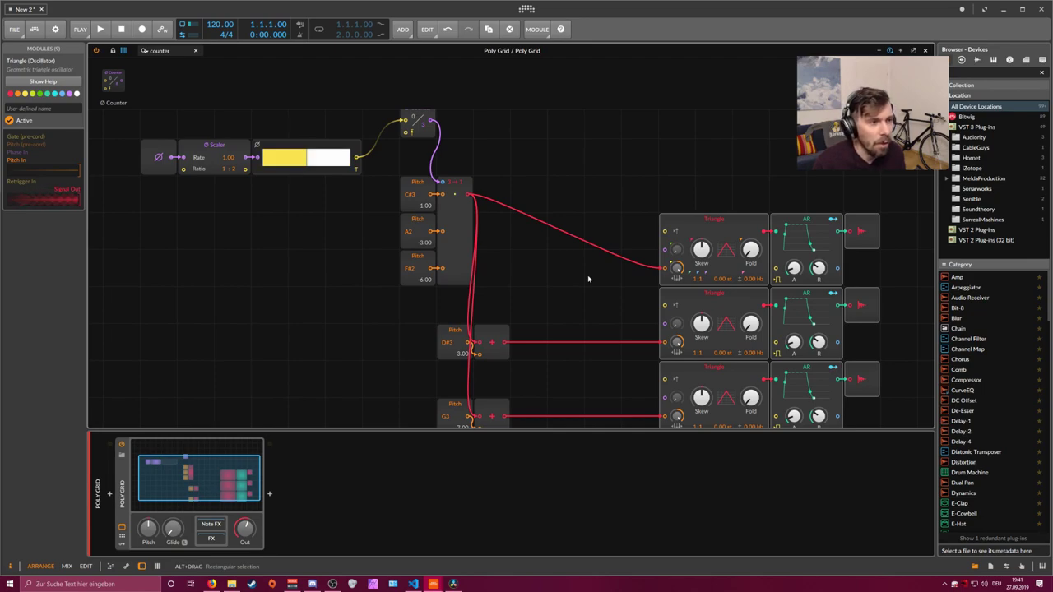
Step: Tidy the D#3 and G3 Pitch-and-Add pairs beneath the root pitch column
scroll(557, 278, down, 1)
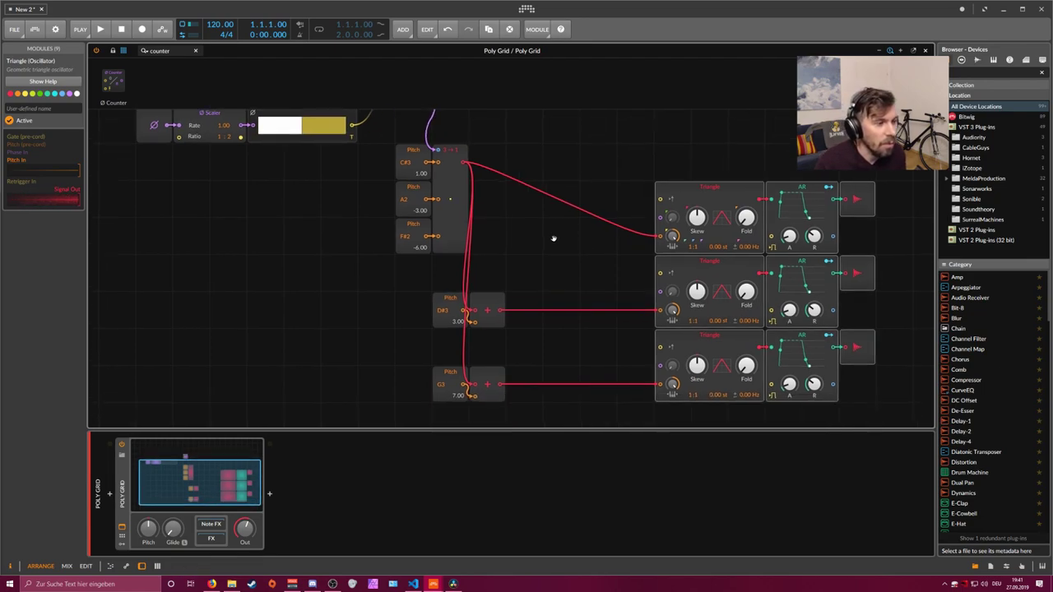
mouse_move(517, 273)
mouse_down()
mouse_move(441, 362)
mouse_move(407, 362)
mouse_up()
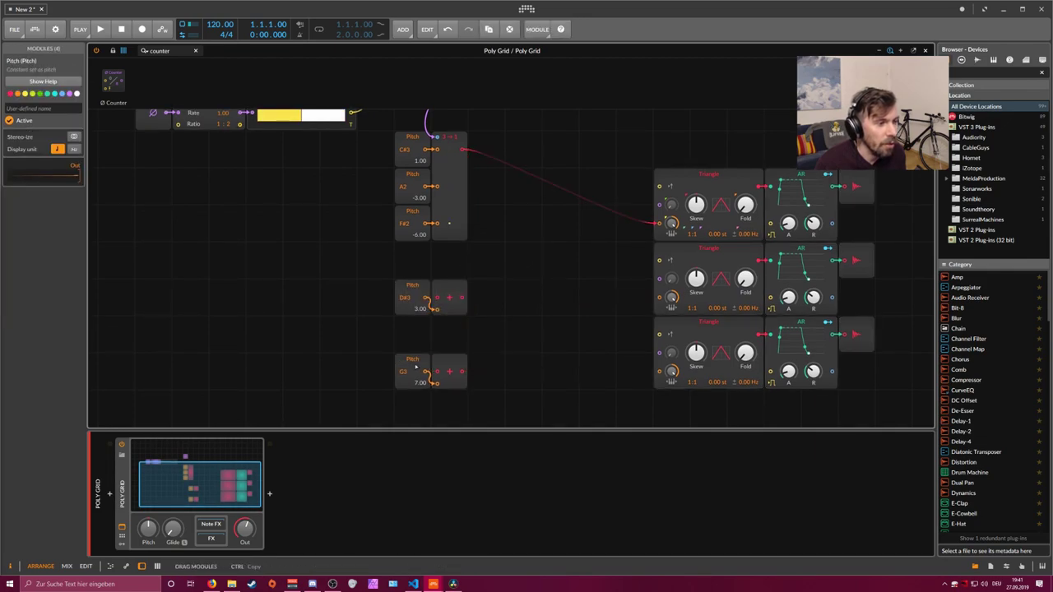
scroll(475, 329, up, 1)
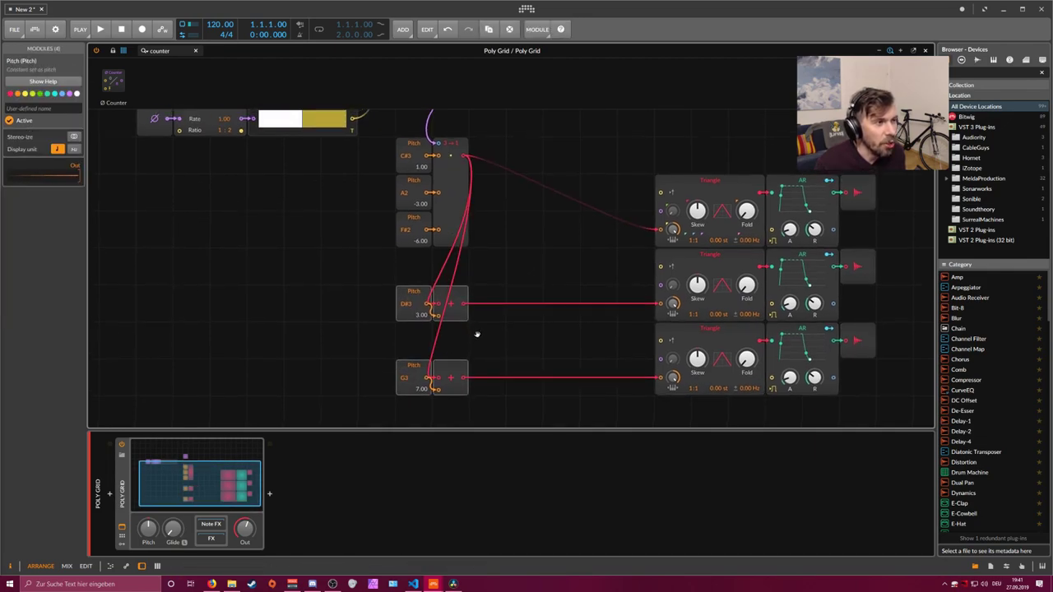
Step: Place a Pitch Quantize before the first oscillator and paste two copies before the others
click(138, 51)
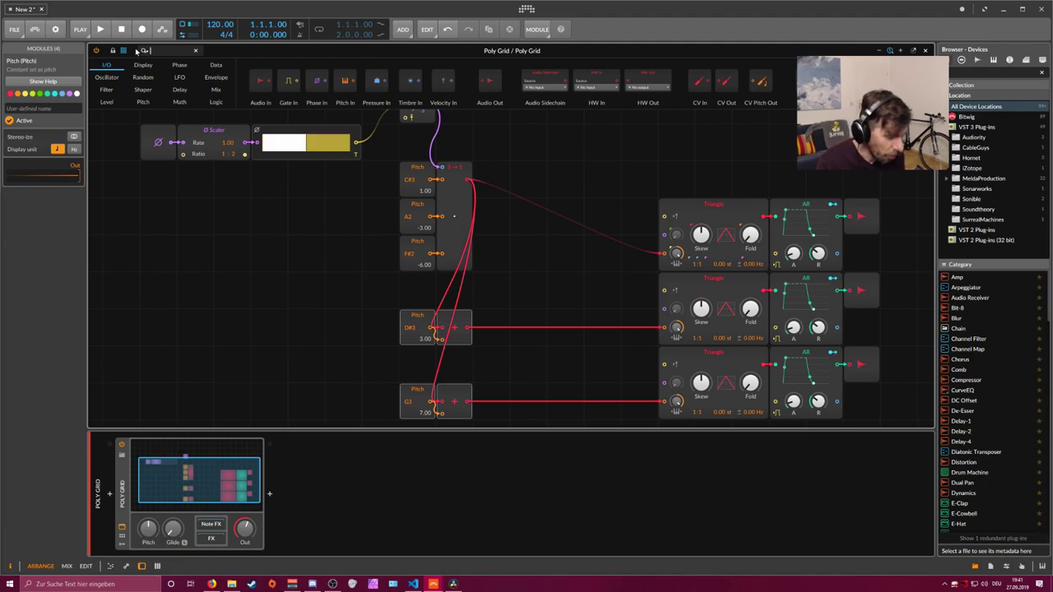
text(pitch)
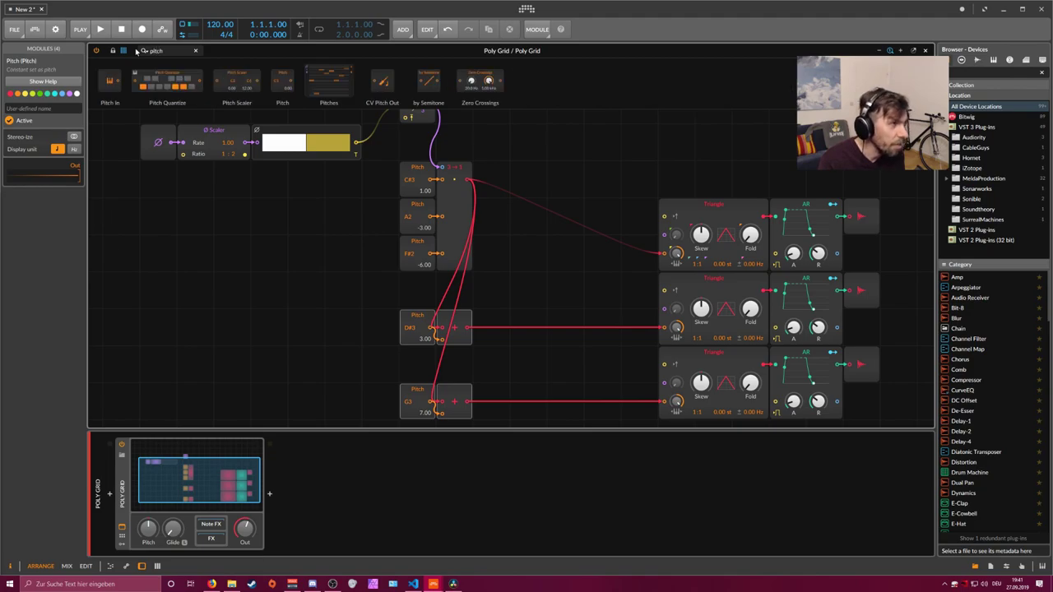
drag(167, 80, 563, 250)
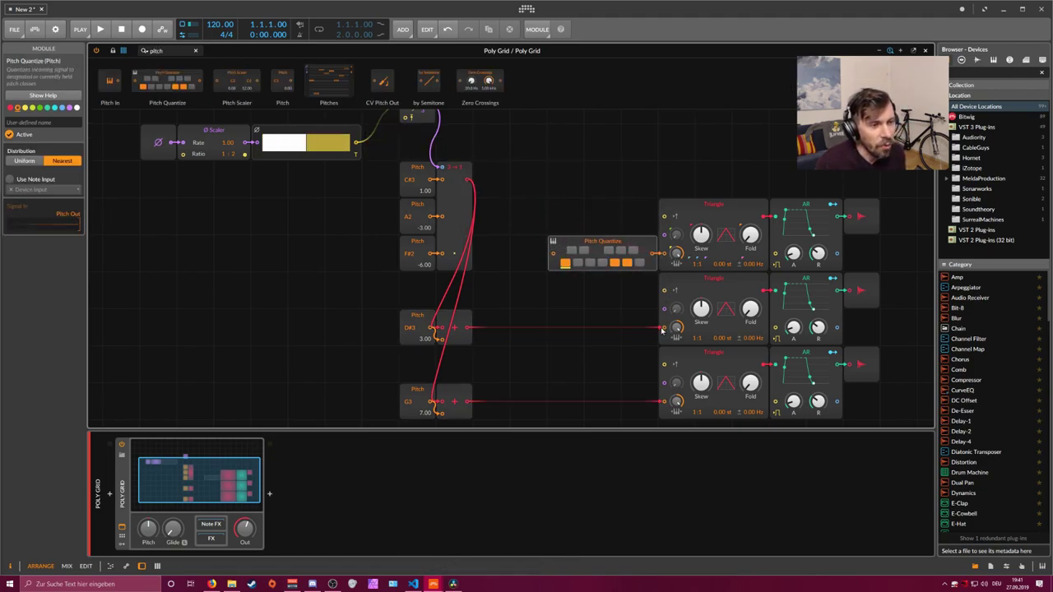
key(ctrl+c)
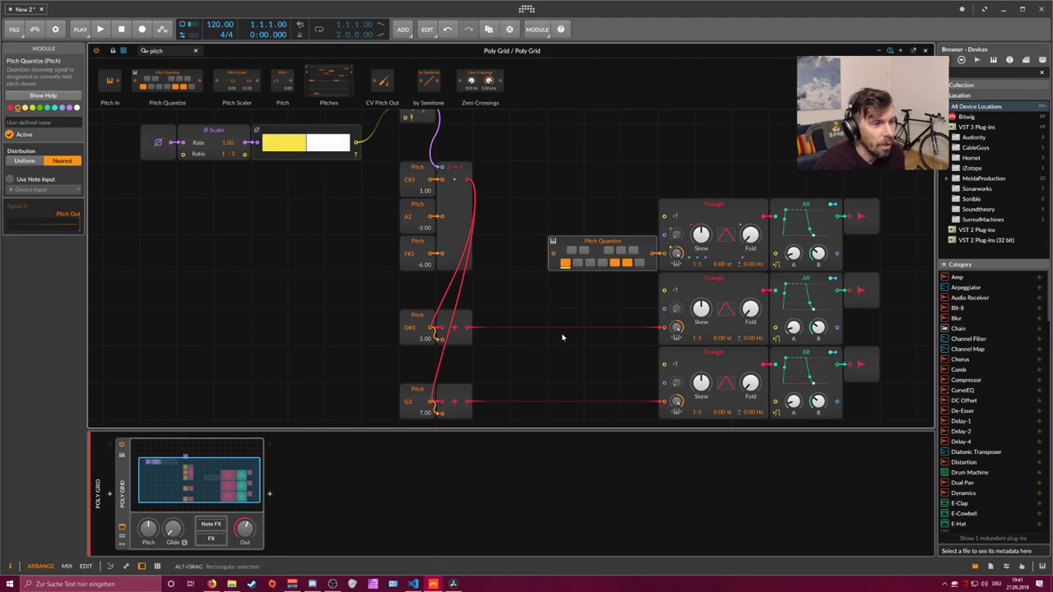
key(ctrl+v)
click(564, 388)
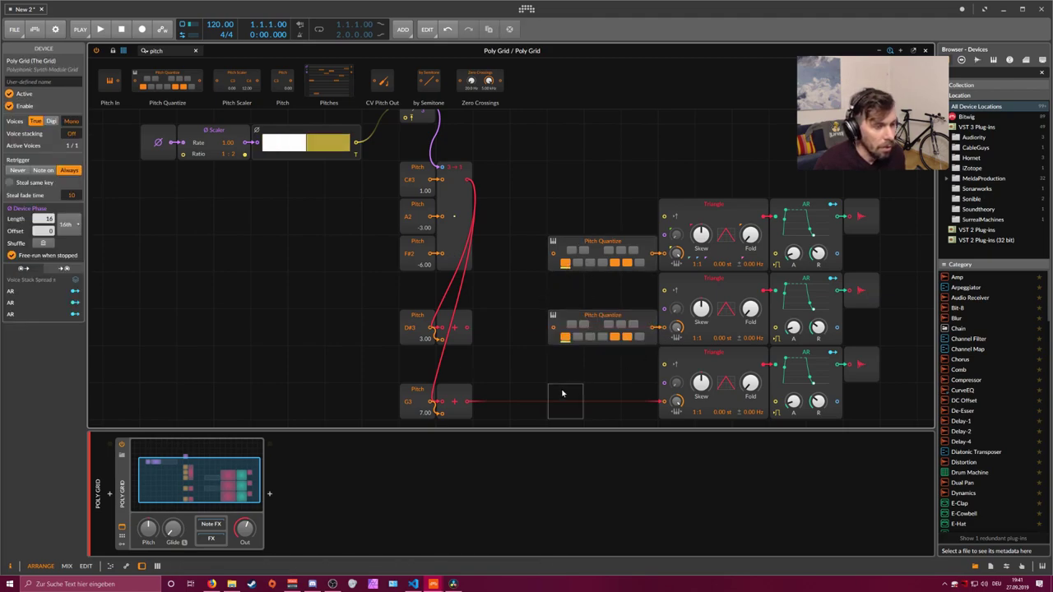
key(ctrl+v)
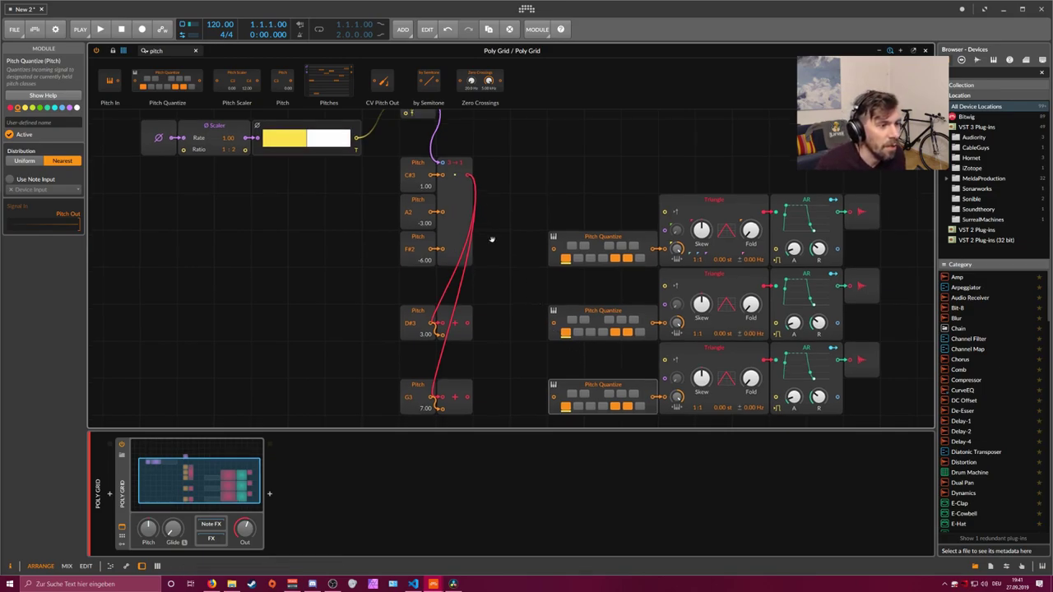
scroll(492, 280, down, 2)
Step: Cable the C#3, D#3 and G3 pitches into their quantizers and enable scale notes
drag(469, 304, 554, 304)
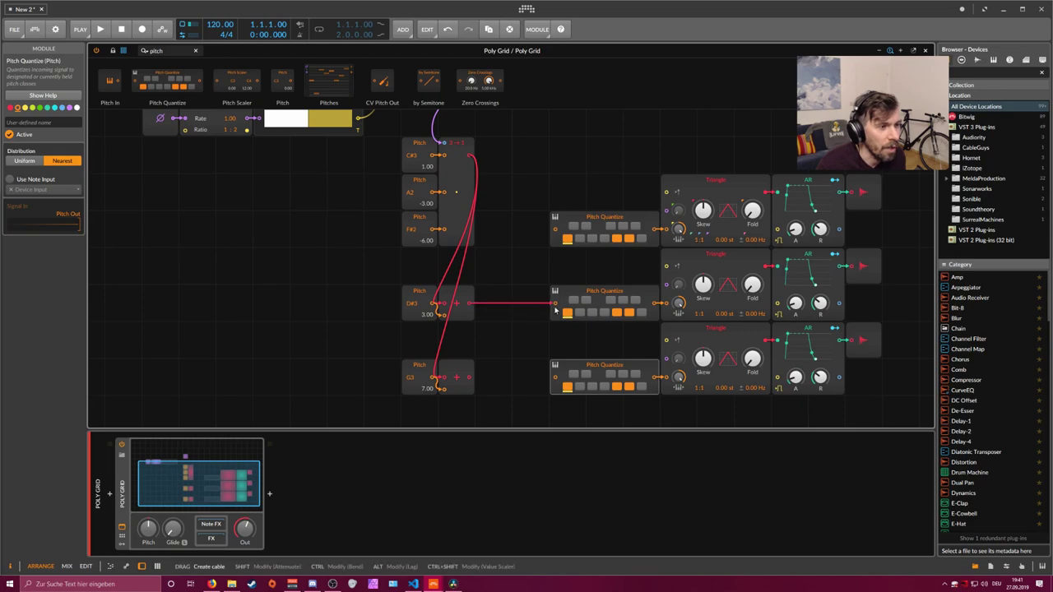
drag(468, 377, 553, 379)
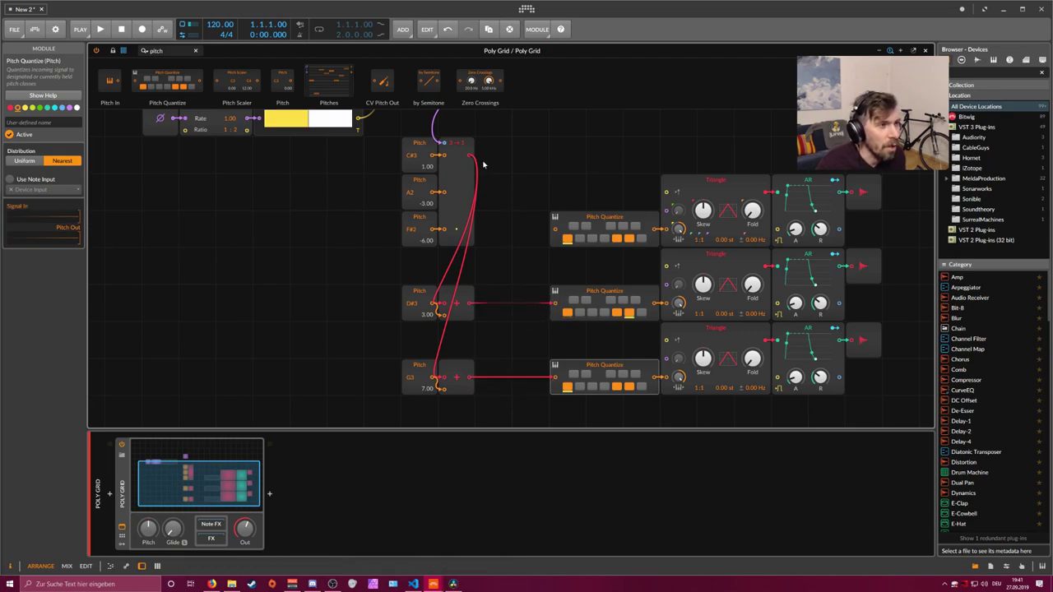
drag(510, 191, 554, 229)
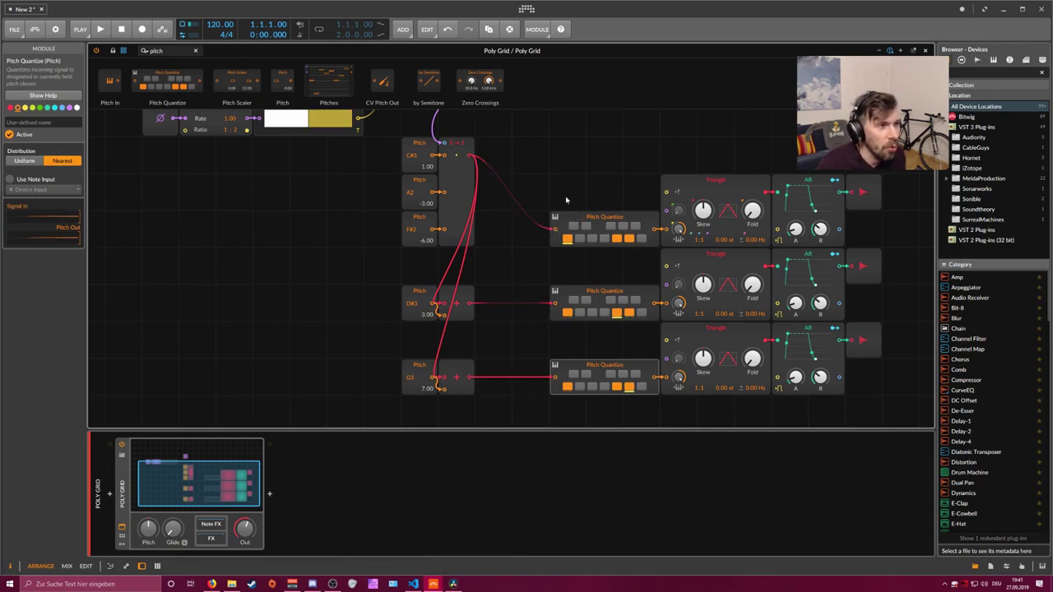
drag(558, 253, 584, 253)
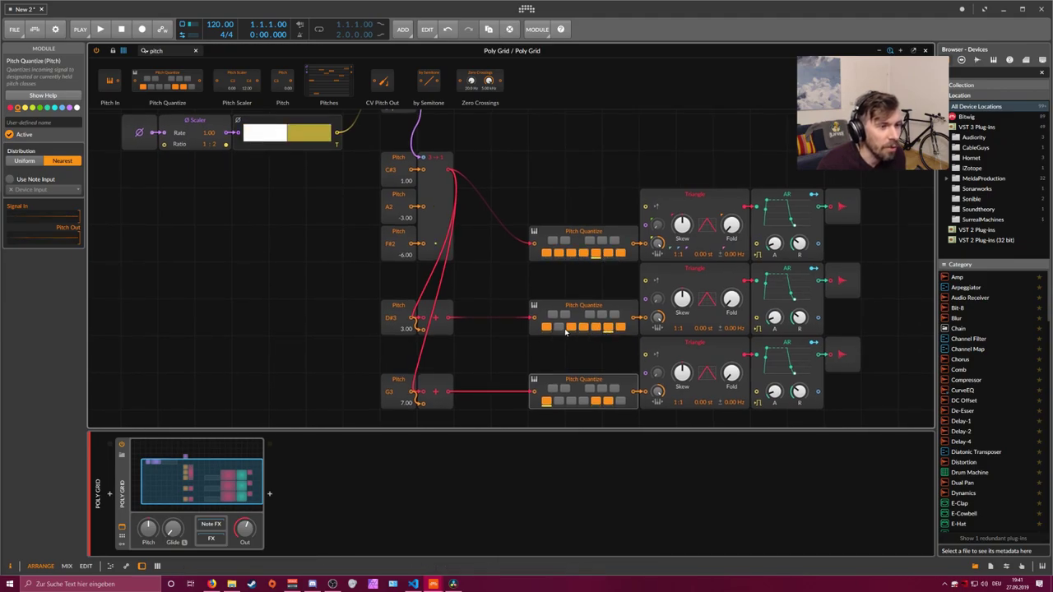
drag(559, 401, 607, 398)
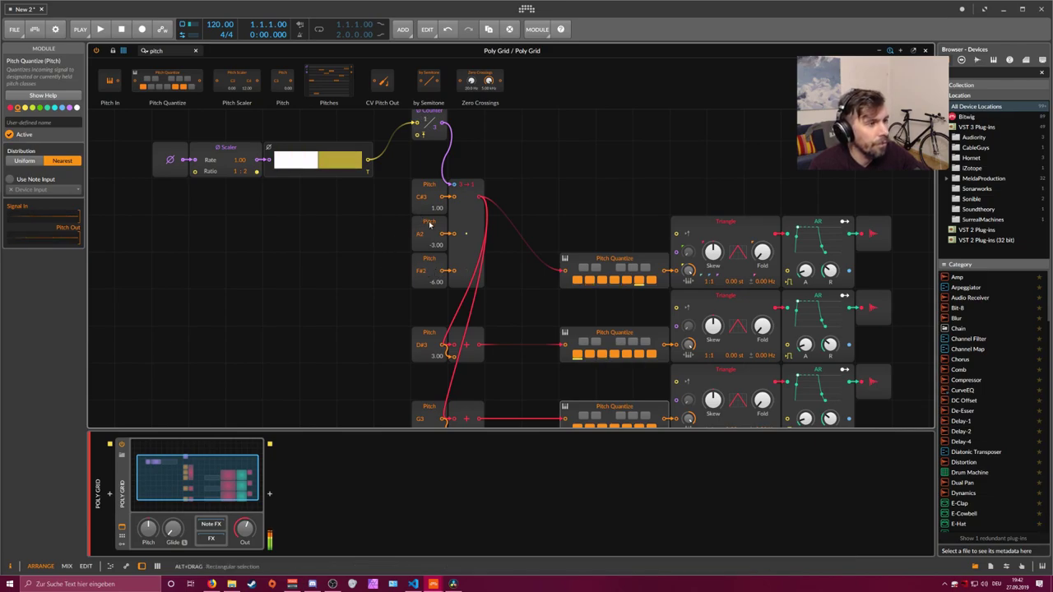
Step: Raise the first chord Pitch module's note value
scroll(360, 265, right, 2)
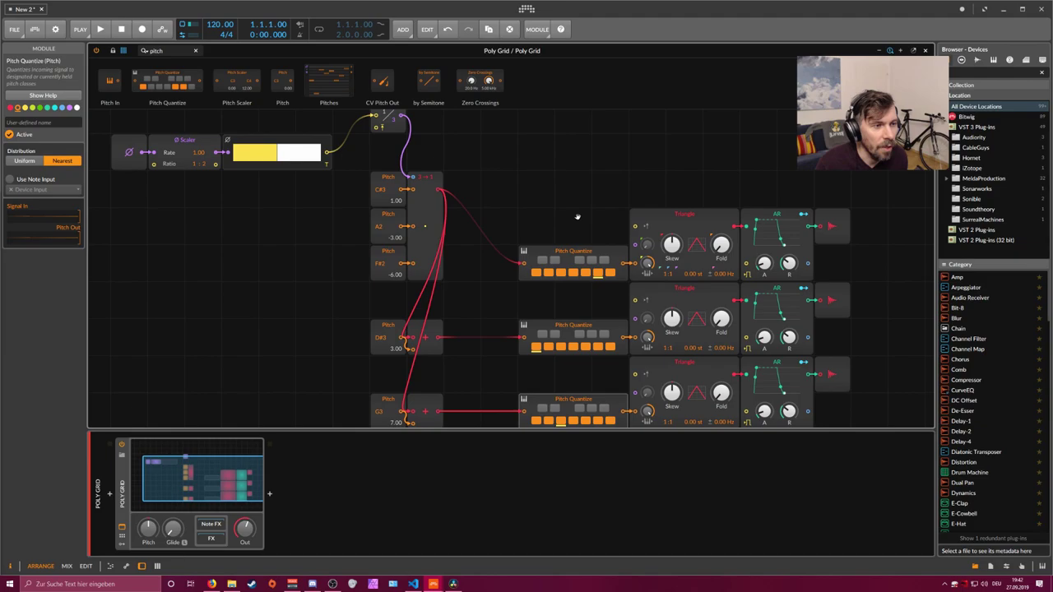
scroll(576, 216, down, 2)
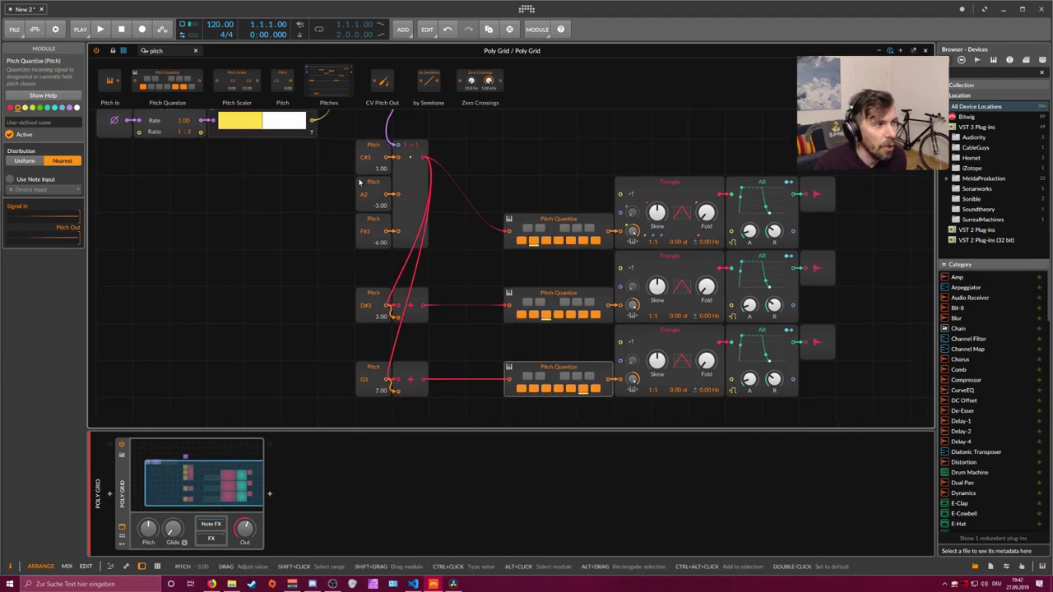
drag(381, 168, 380, 165)
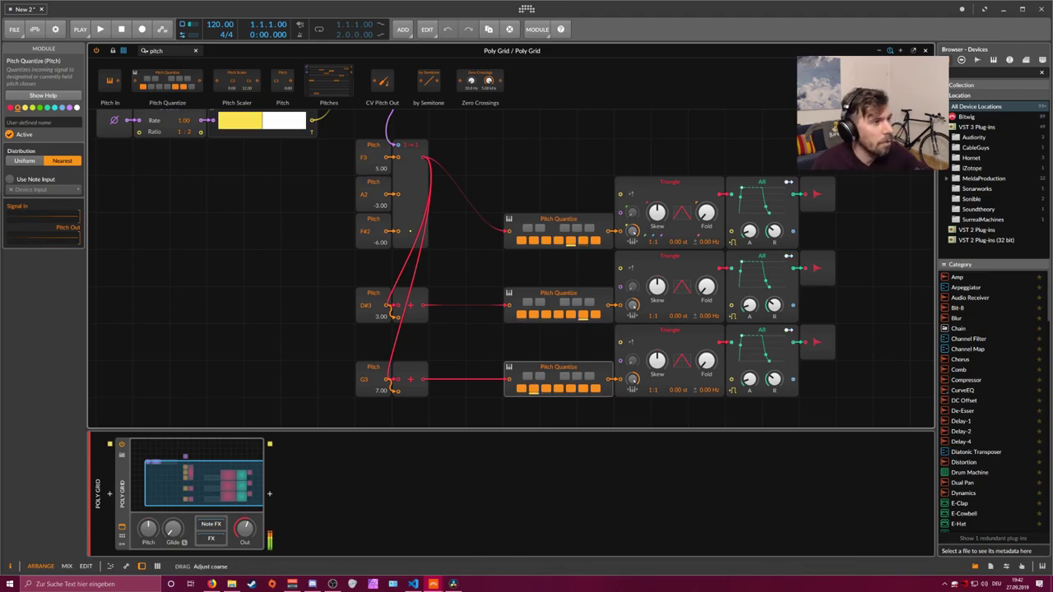
Step: Rework the quantizers' scale notes, leaving the third with a single allowed note
drag(535, 243, 589, 242)
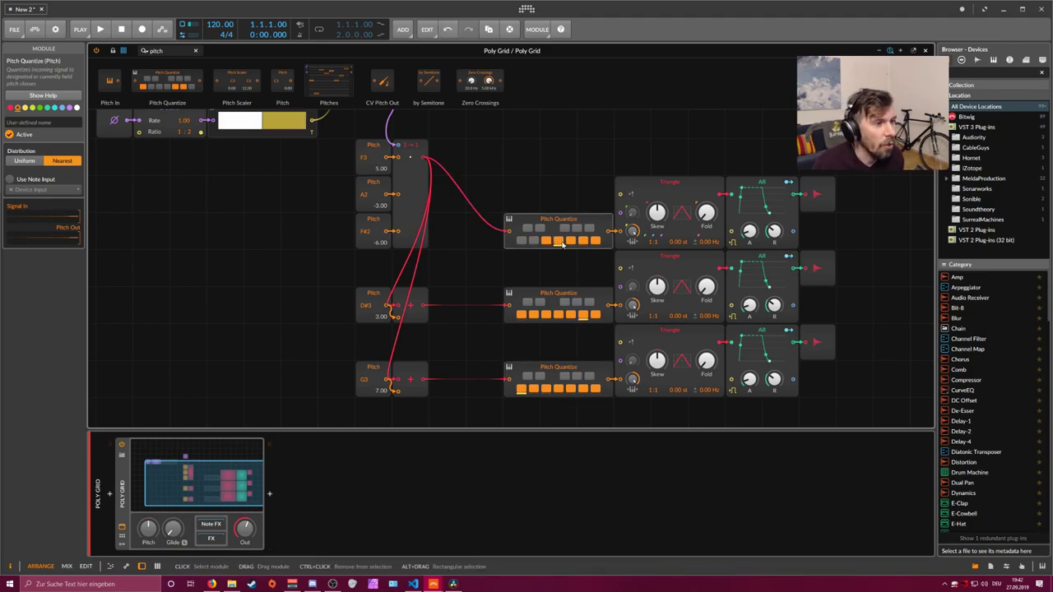
drag(527, 228, 589, 228)
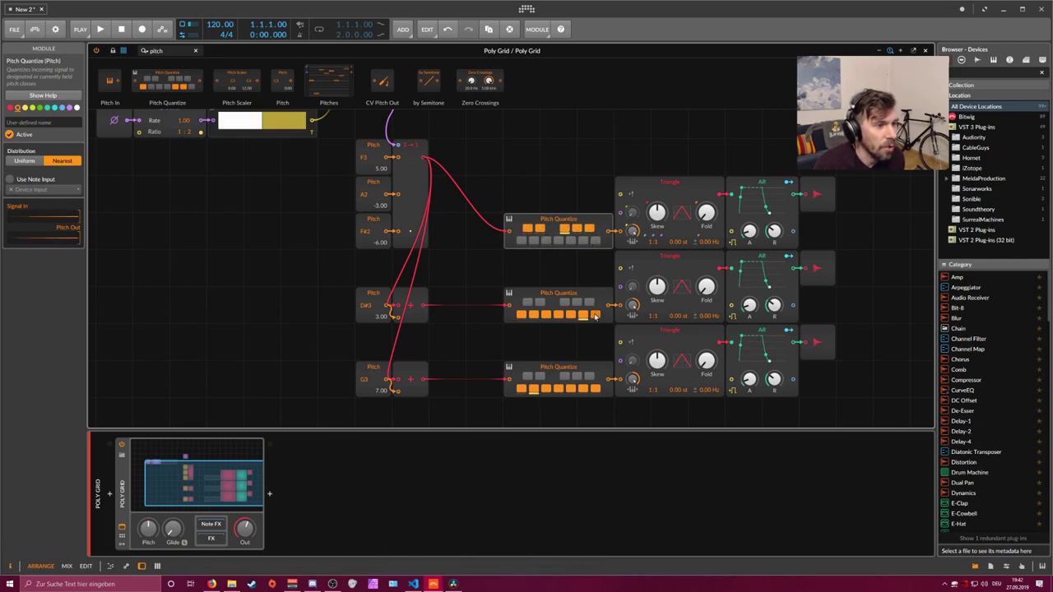
mouse_move(596, 317)
mouse_down()
mouse_move(528, 308)
mouse_move(589, 303)
mouse_up()
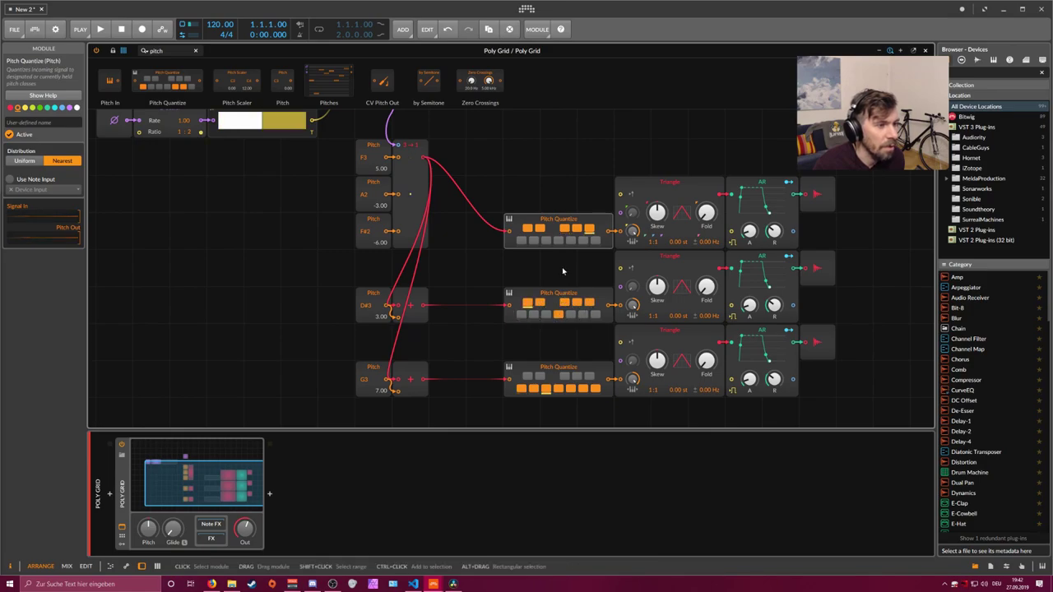
drag(565, 388, 523, 392)
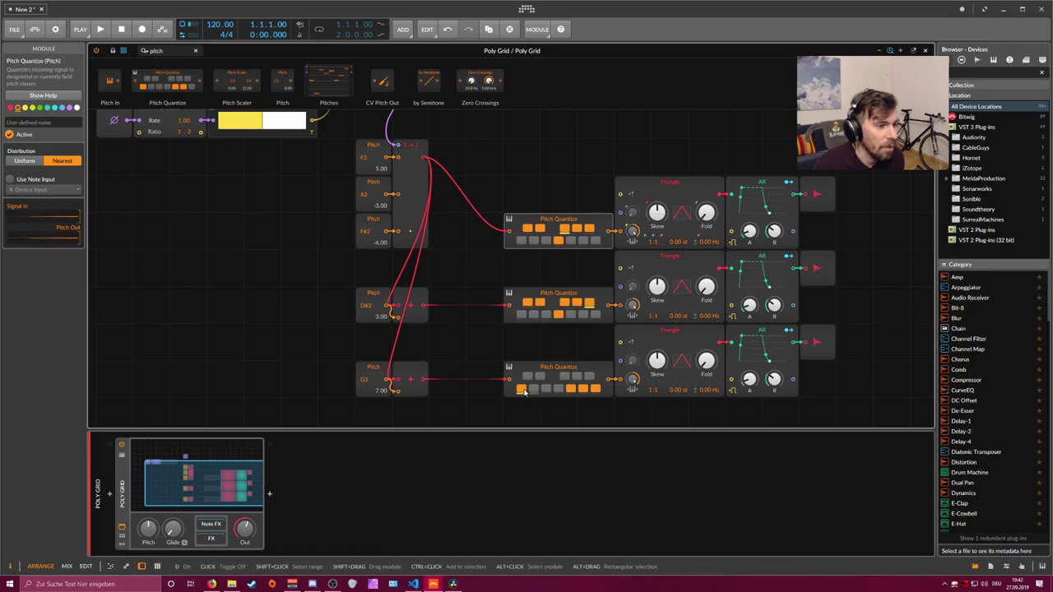
click(521, 391)
drag(595, 388, 559, 389)
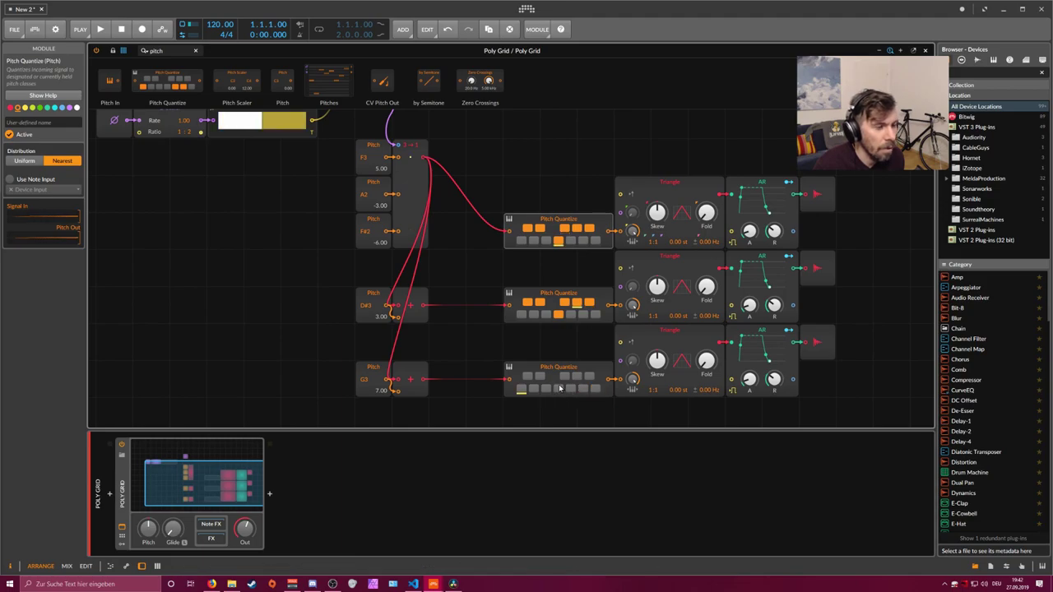
click(558, 388)
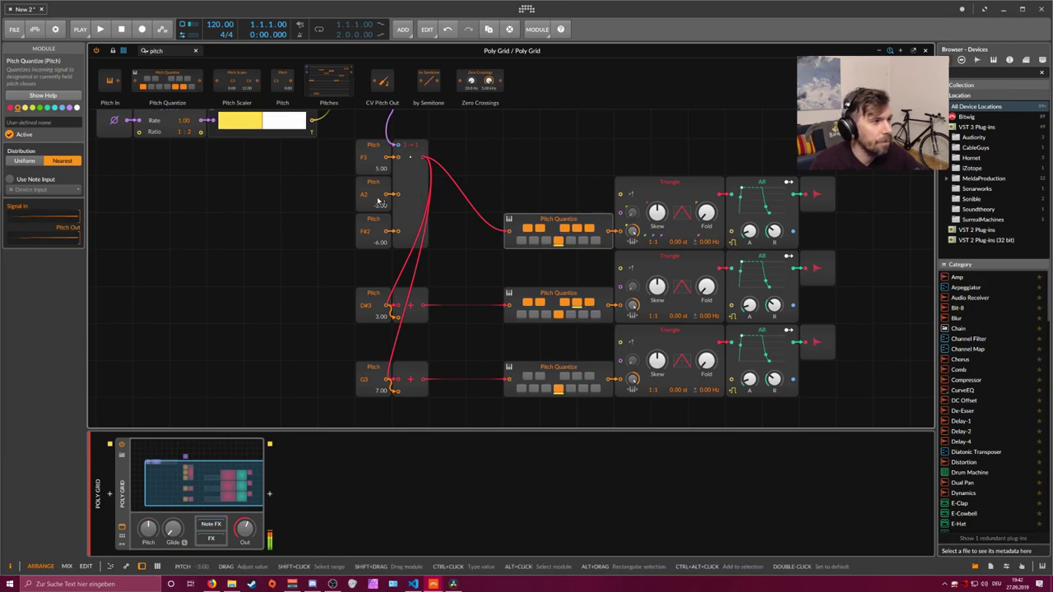
Step: Set the chord pitches to B2 and E2 and lower the Poly Grid output to -11.5 dB
double_click(381, 168)
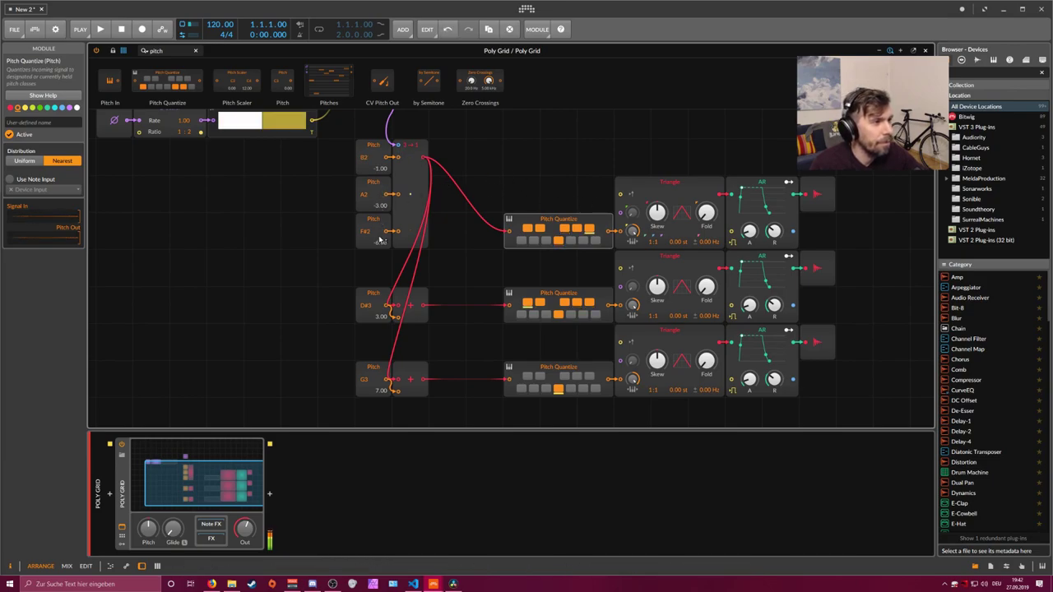
drag(381, 242, 381, 250)
drag(244, 529, 245, 532)
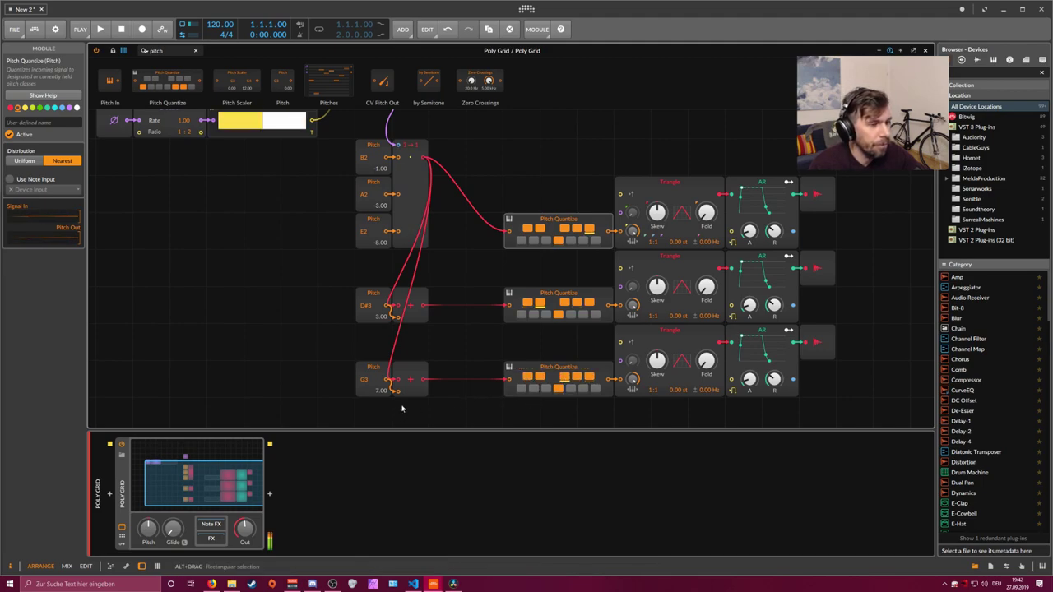
Step: Adjust the Phase Scaler rate, leaving it at 1.00
drag(321, 280, 364, 320)
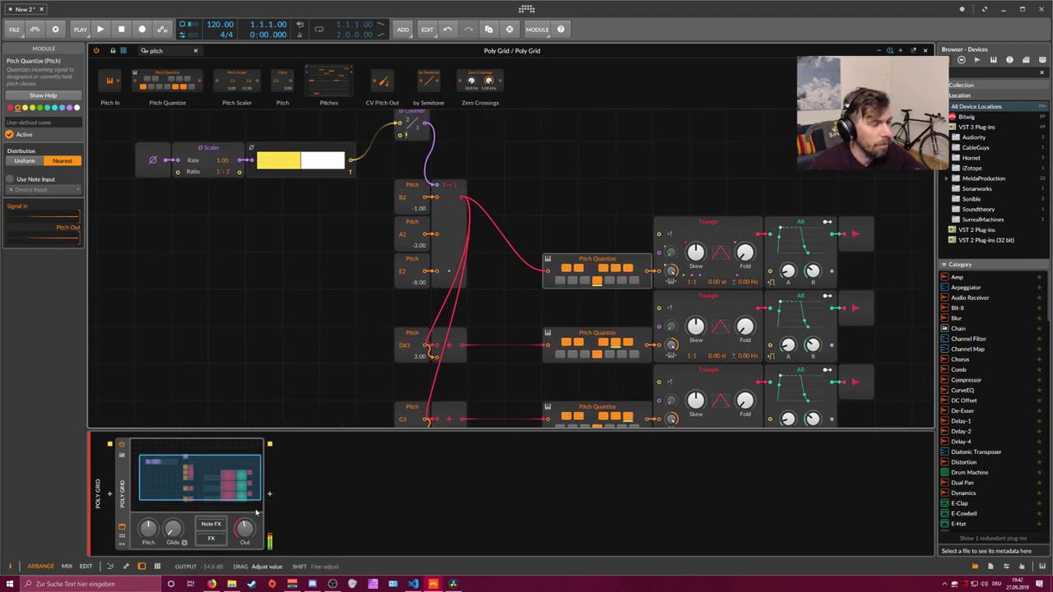
drag(338, 376, 299, 343)
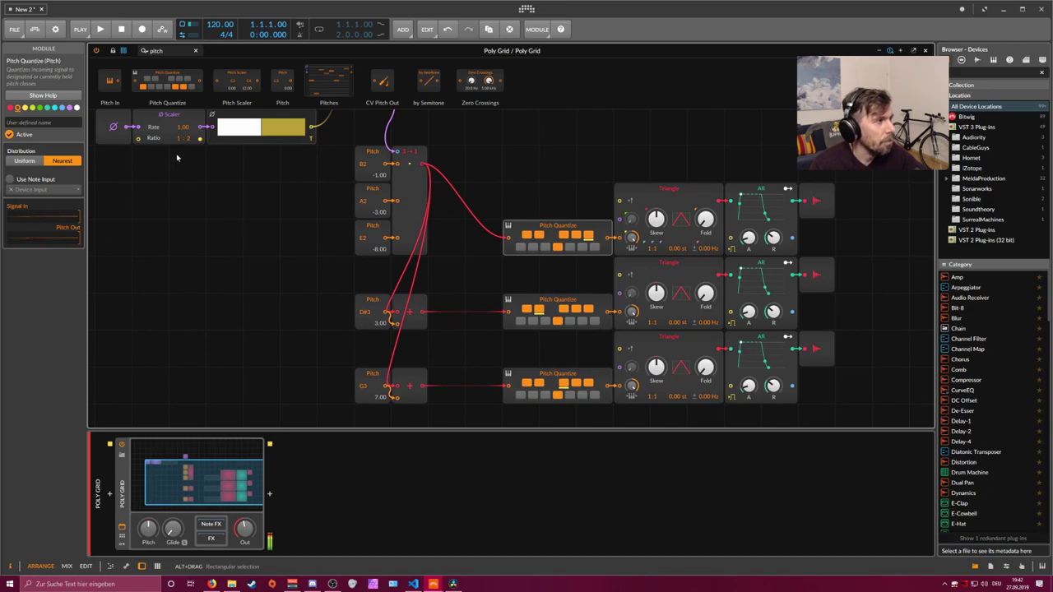
mouse_move(181, 127)
mouse_down()
mouse_move(181, 95)
mouse_move(181, 137)
mouse_up()
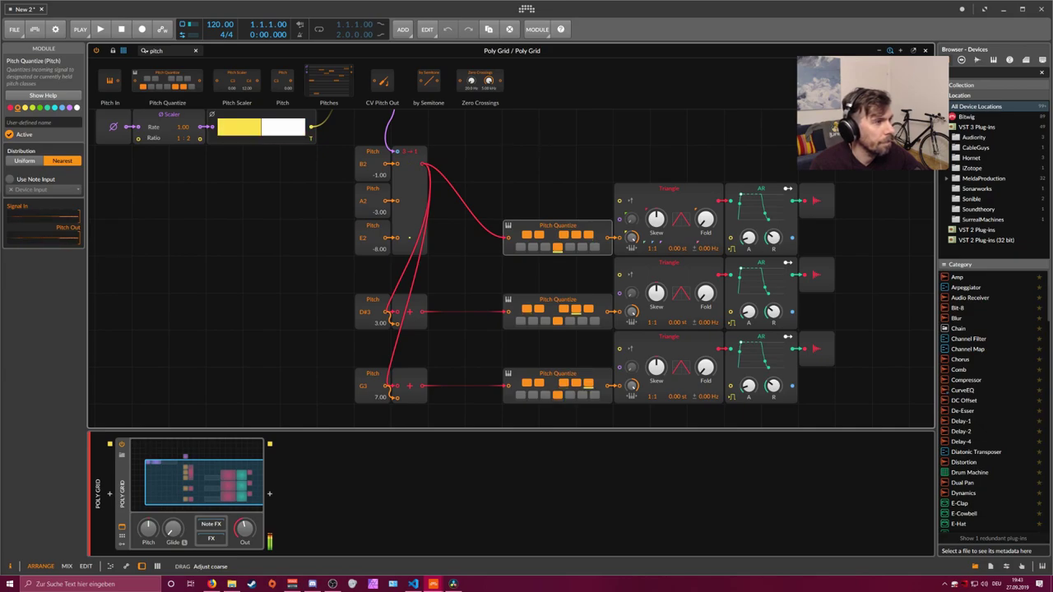
Step: Delete the Scaler, phase and Counter modules
drag(195, 176, 236, 242)
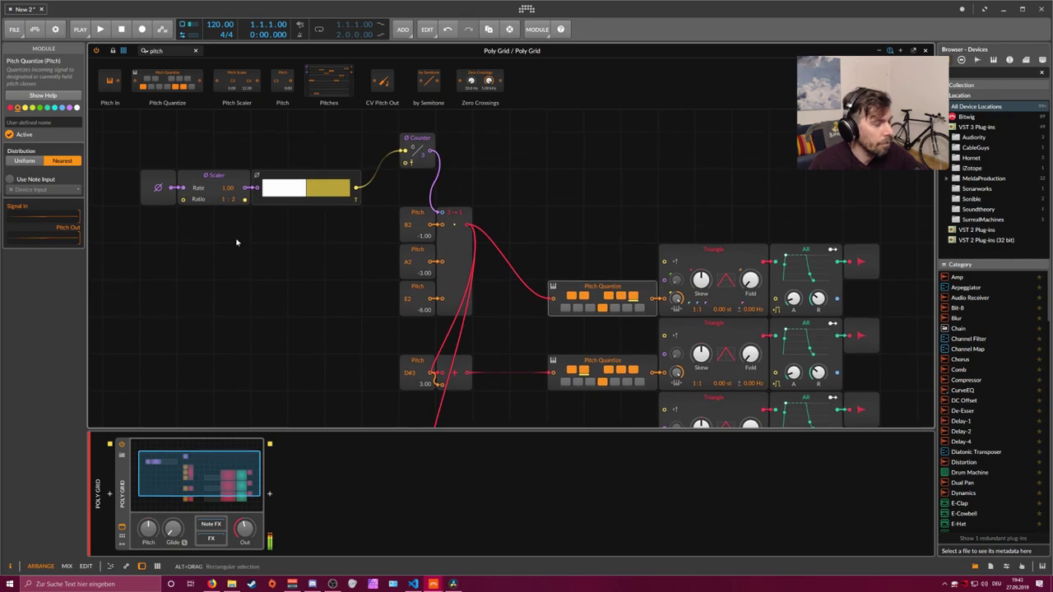
drag(478, 145, 142, 204)
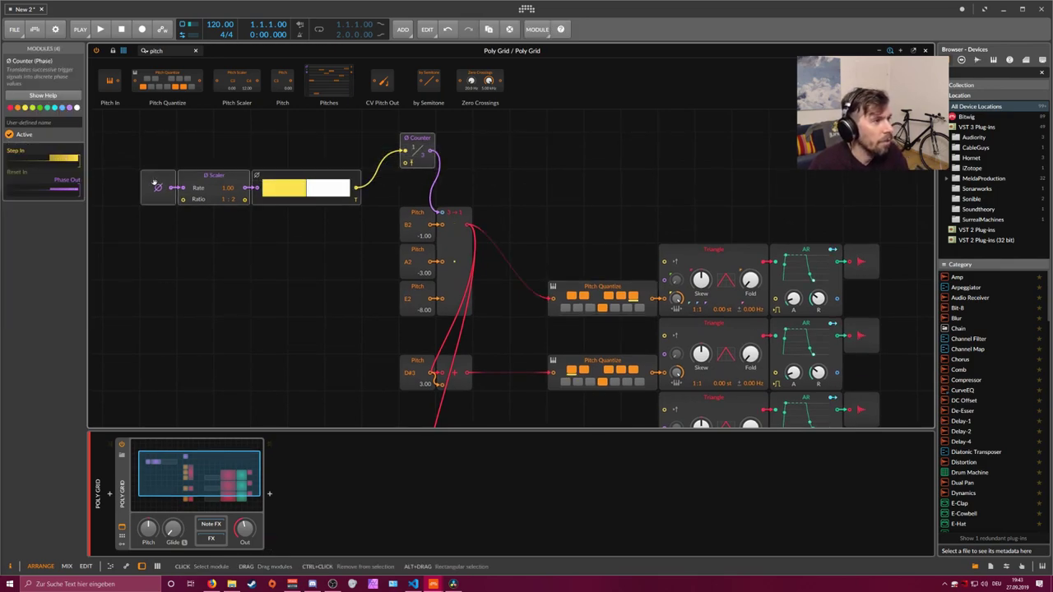
key(Delete)
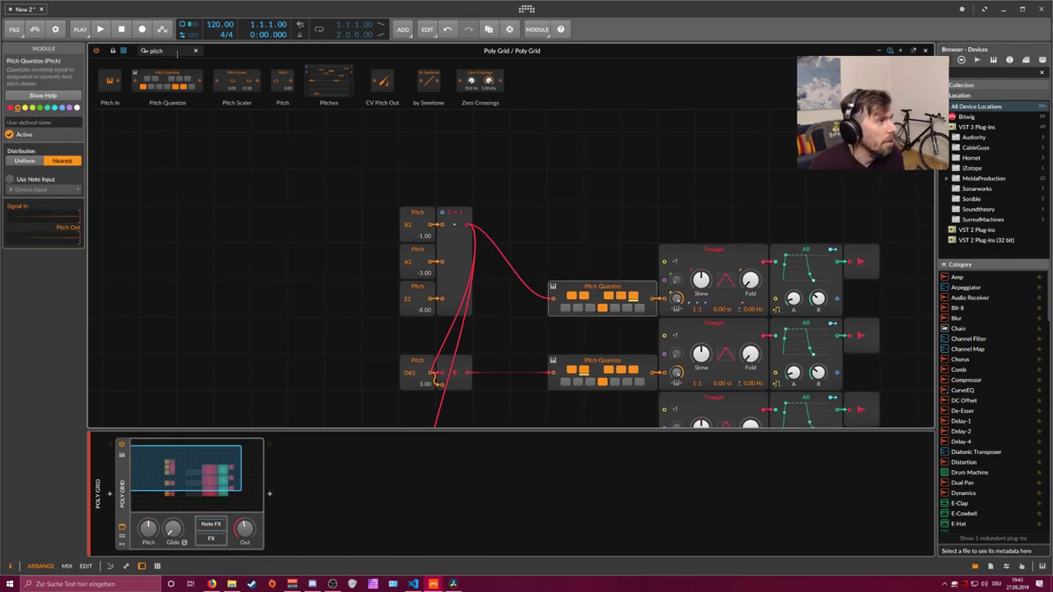
Step: Add a Value module wired into the first Pitch module and open the modulator browser
text(value)
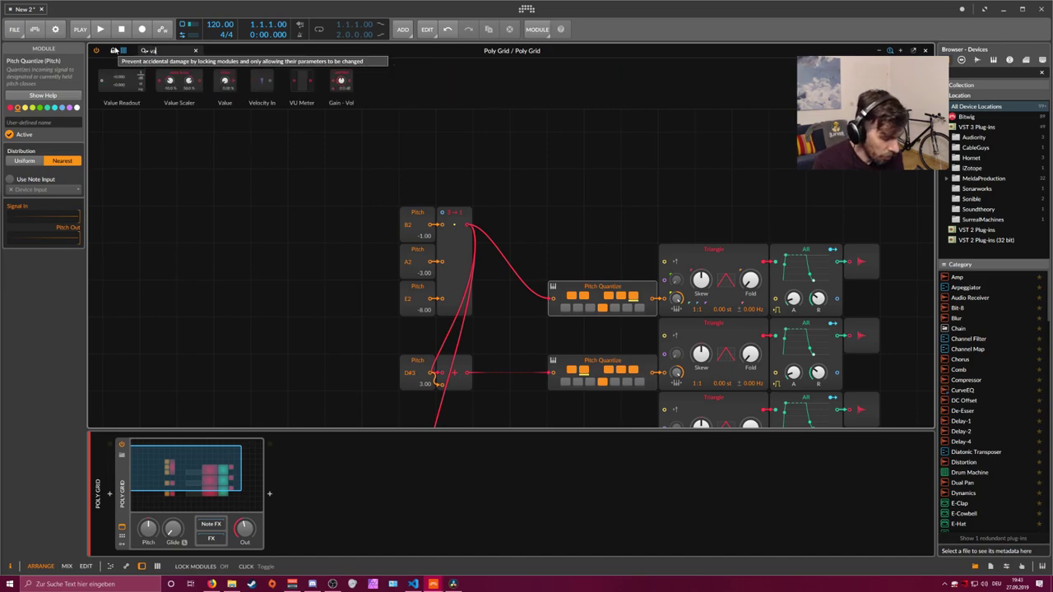
mouse_move(225, 79)
mouse_down()
mouse_move(304, 186)
mouse_move(440, 213)
mouse_up()
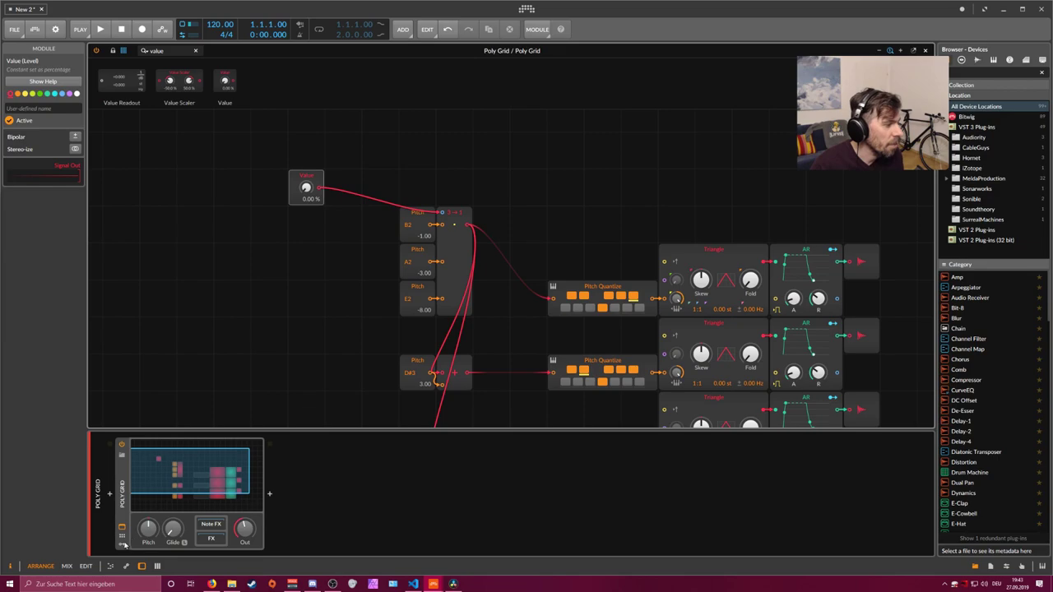
click(123, 544)
click(138, 457)
Step: Add a Random modulator with its rate in Hz and trigger set to Free
text(rand)
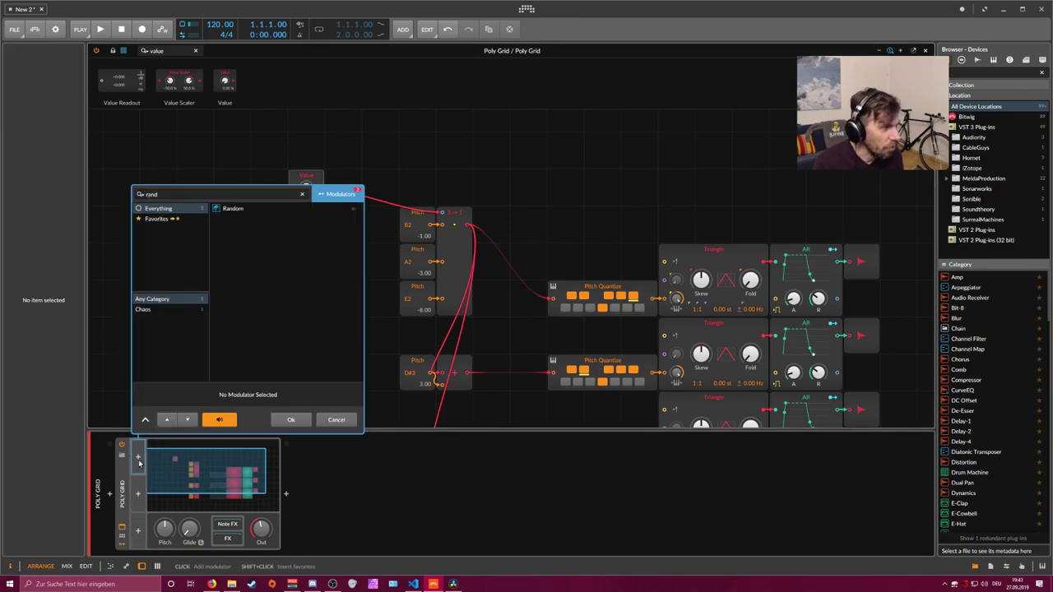
key(Down)
key(Return)
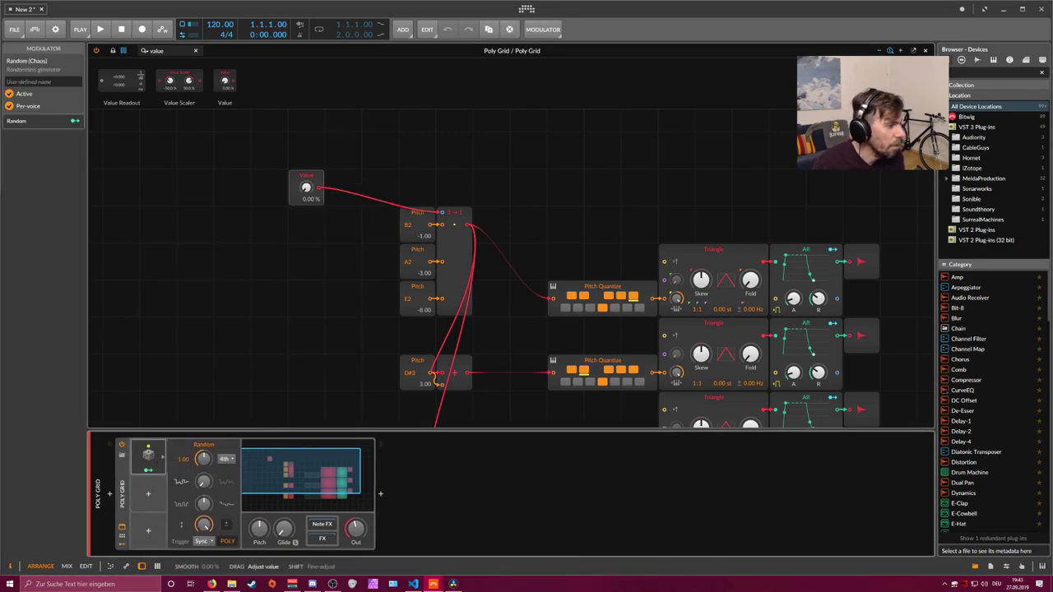
click(226, 459)
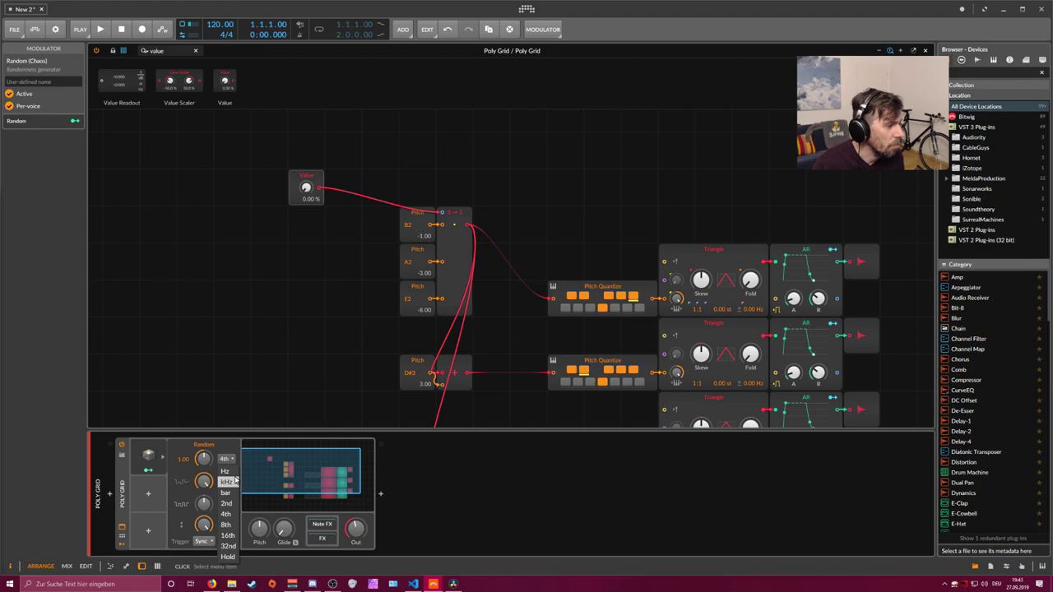
click(204, 542)
click(201, 559)
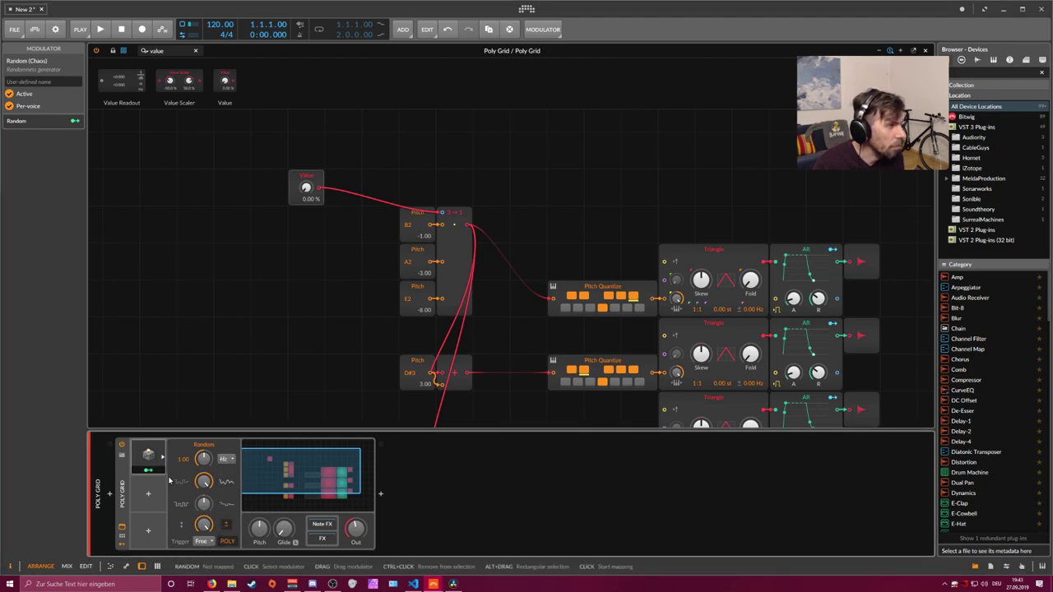
Step: Map the Random modulator to the Value knob and set its rate to 0.60 Hz
click(150, 469)
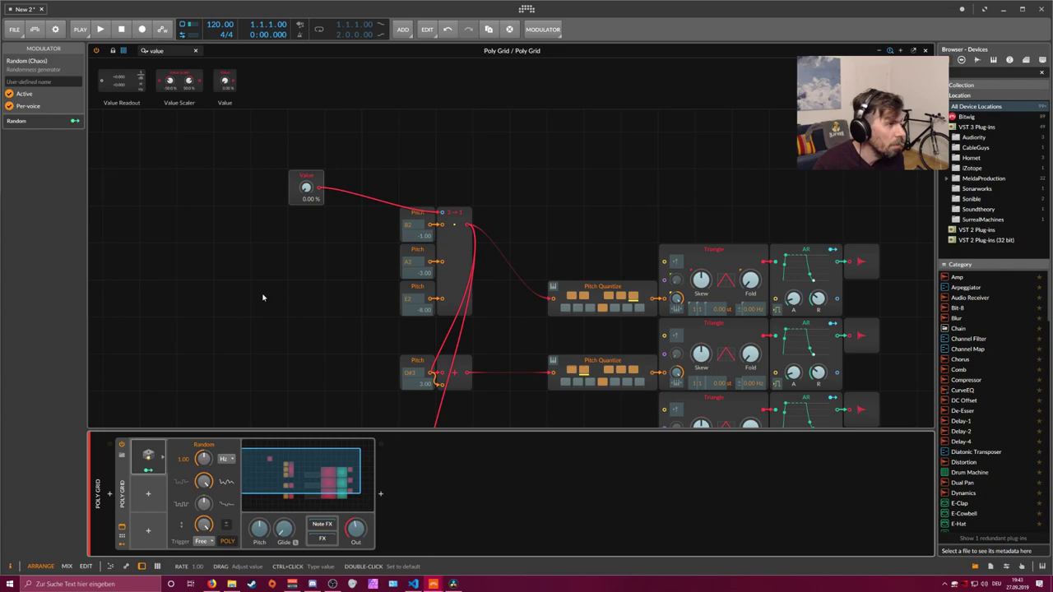
drag(306, 187, 306, 173)
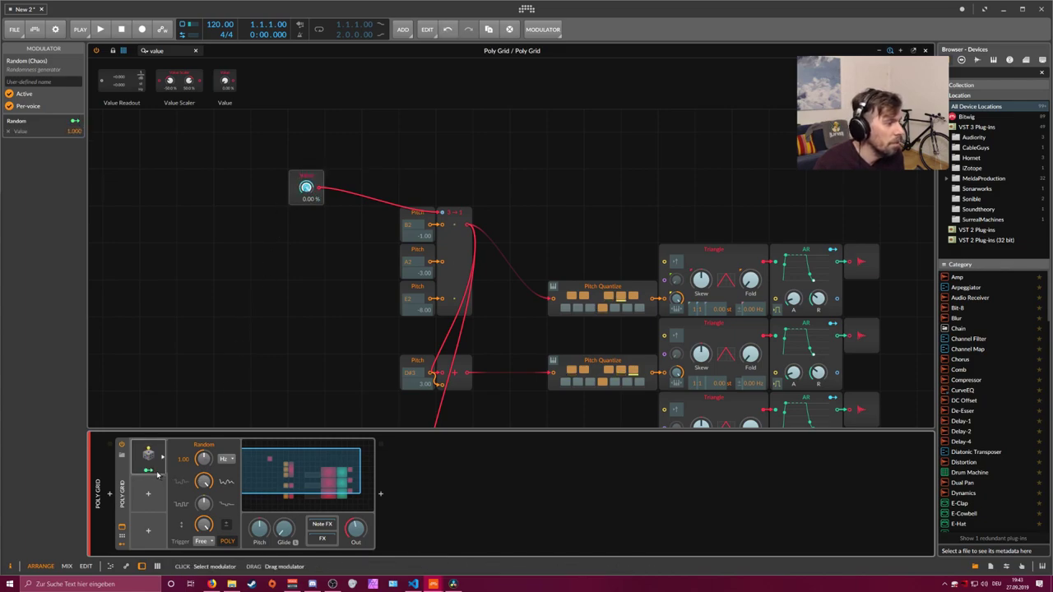
click(156, 473)
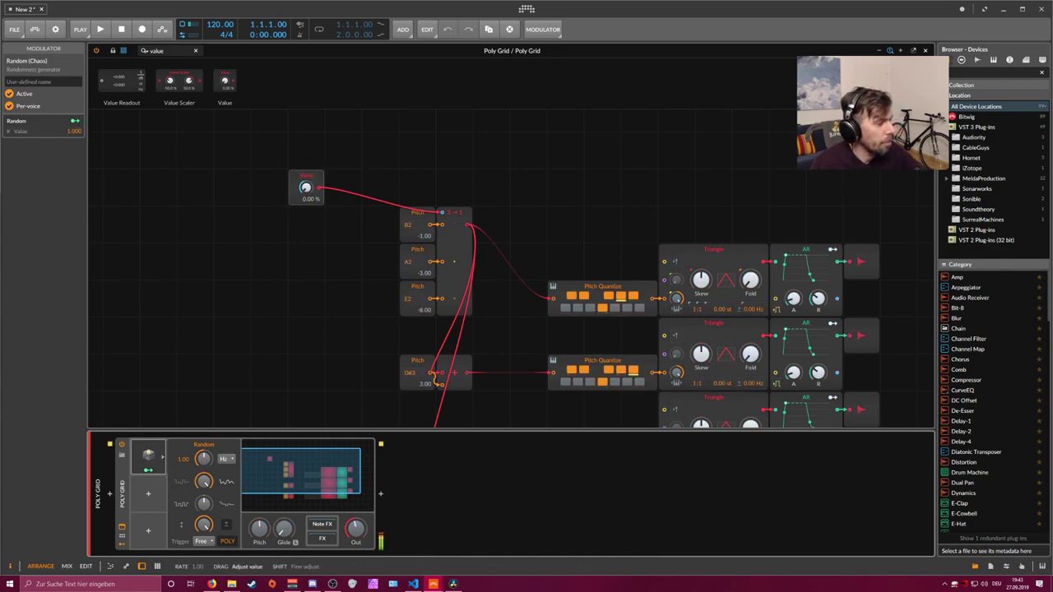
drag(205, 461, 206, 466)
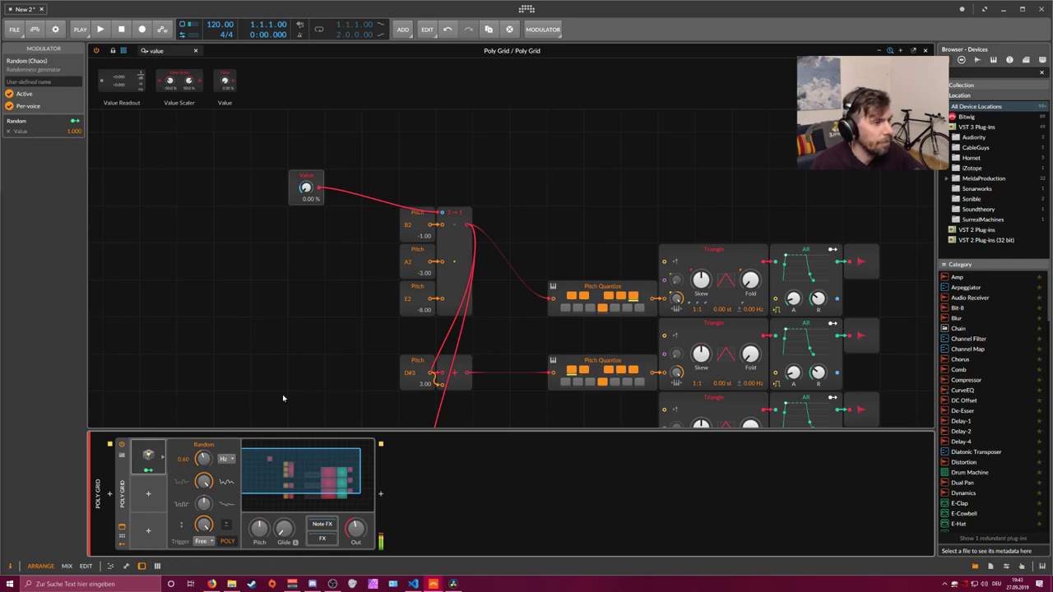
Step: Raise the Random modulator's rate to about 0.96 Hz and pan to show all three voices
drag(321, 366, 300, 342)
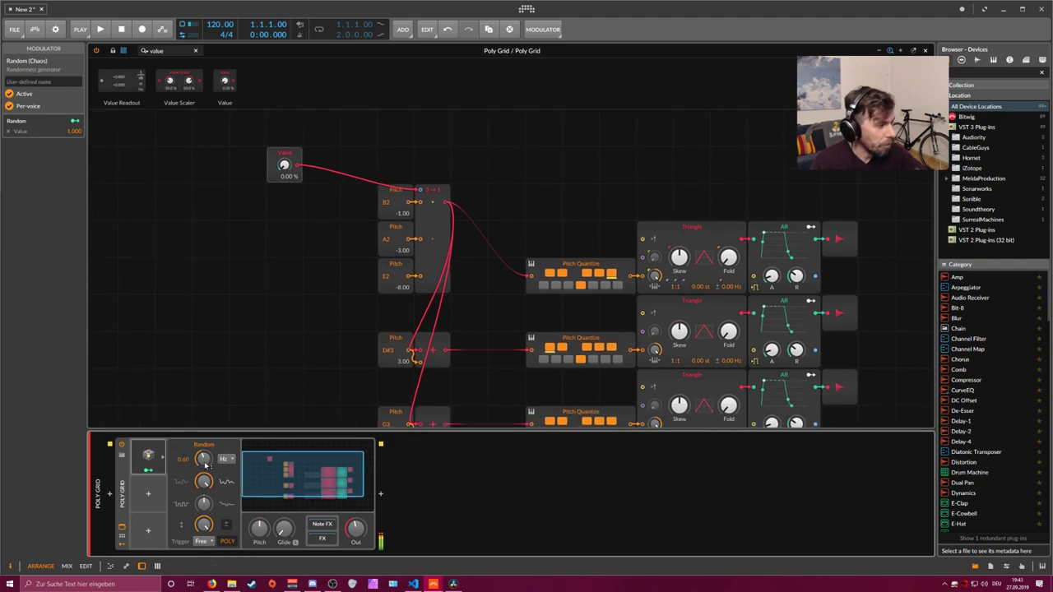
drag(203, 459, 203, 448)
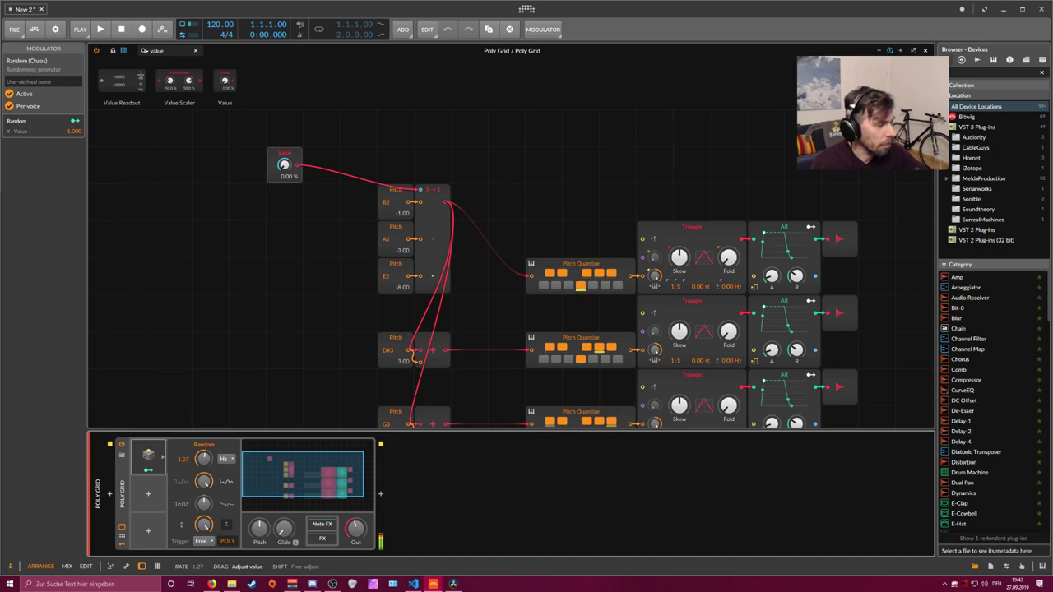
drag(203, 459, 206, 458)
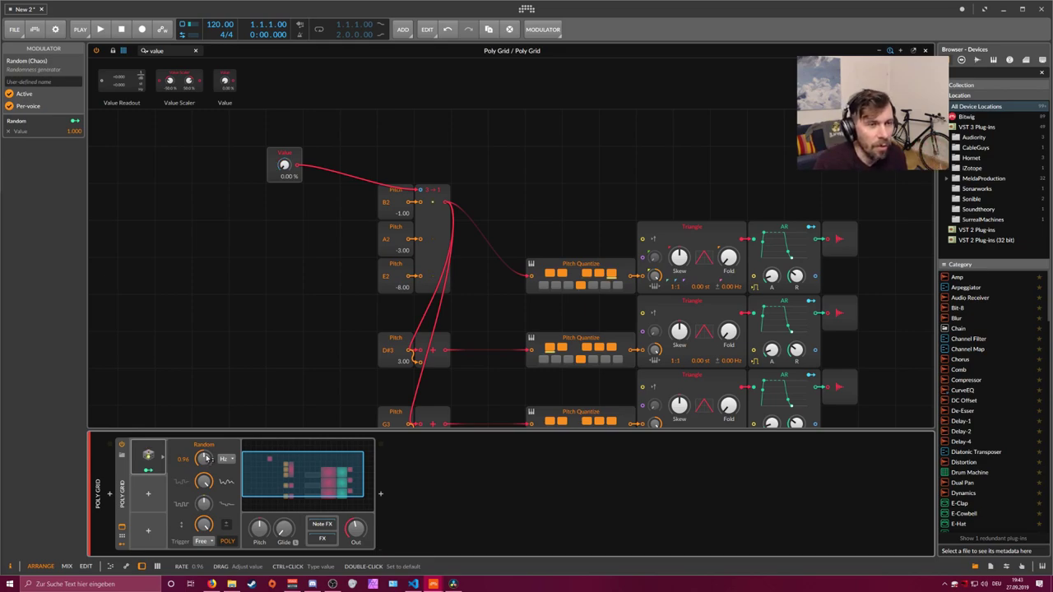
mouse_move(223, 418)
mouse_down()
mouse_move(213, 338)
mouse_move(188, 352)
mouse_move(229, 391)
mouse_up()
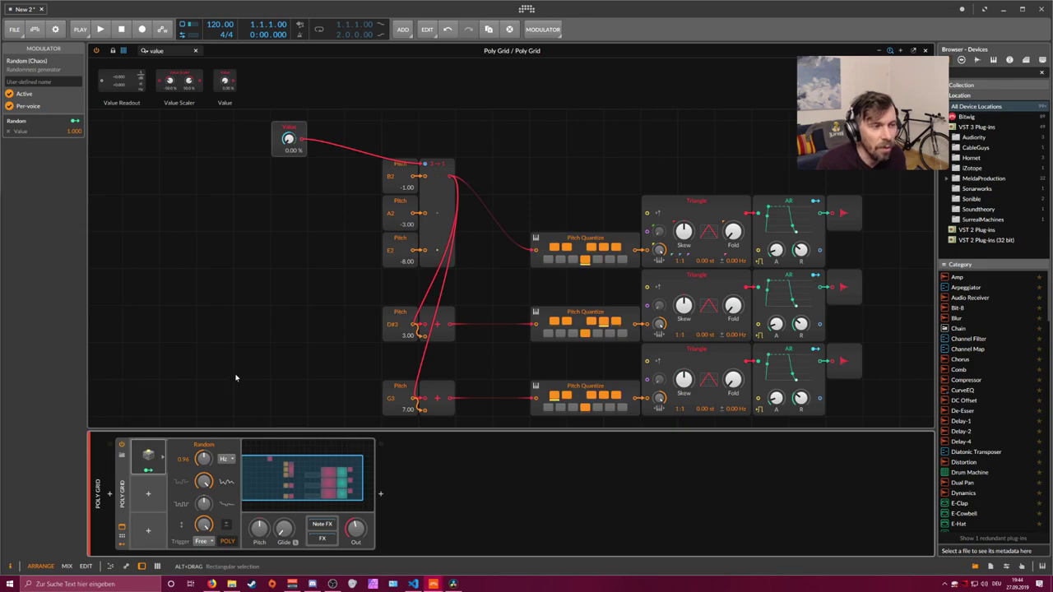
drag(236, 372, 226, 369)
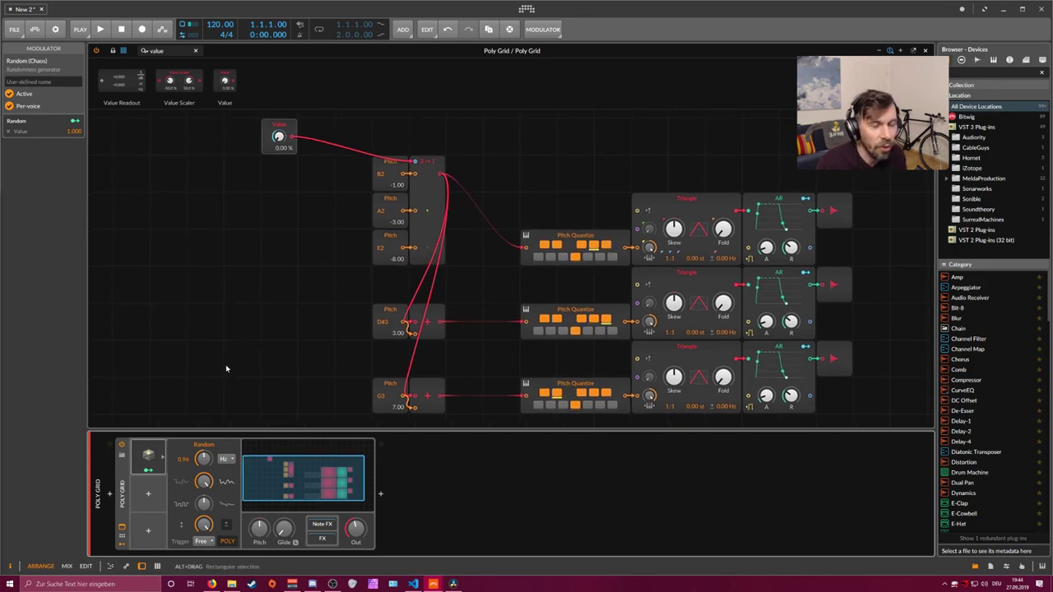
drag(226, 367, 222, 368)
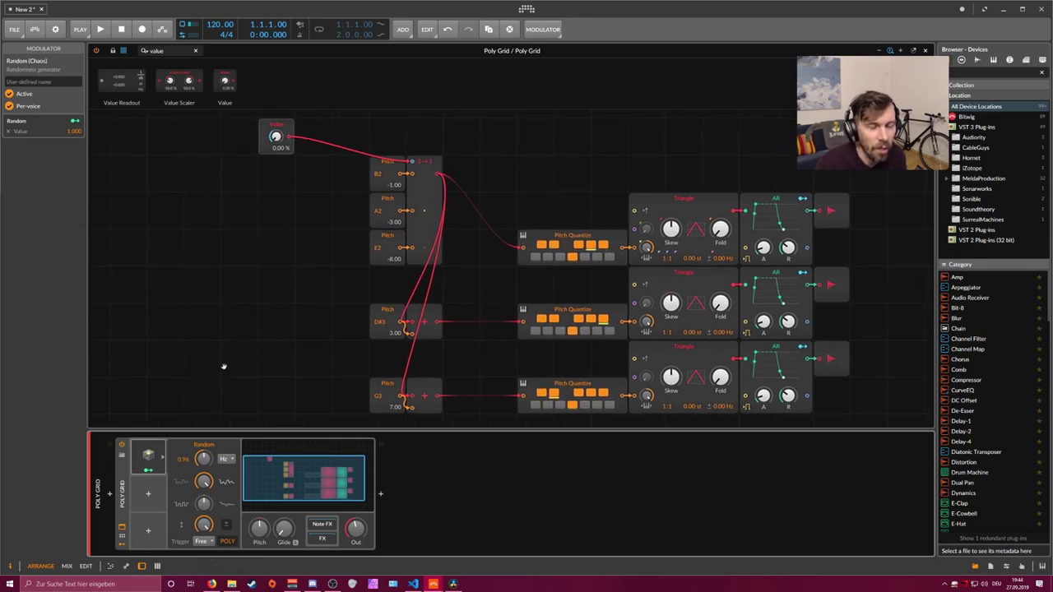